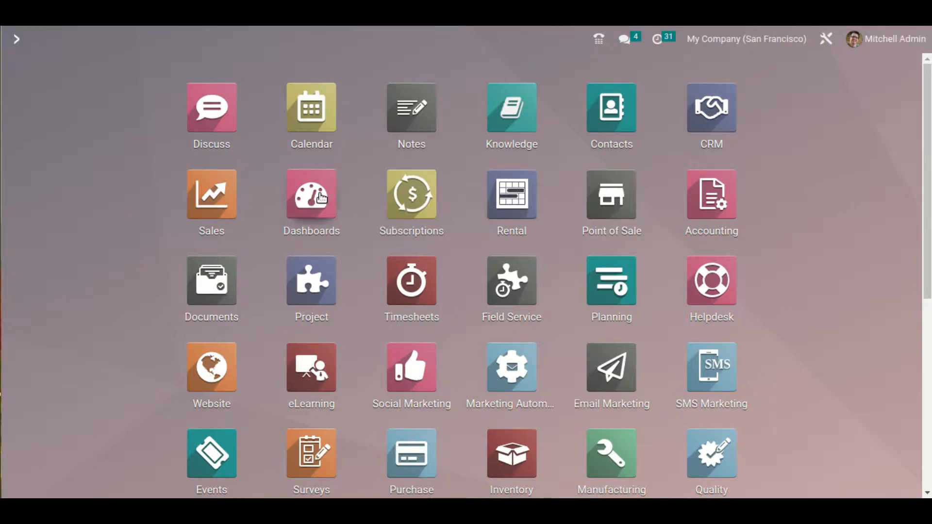
Open the Dashboards app and review the Accounting dashboard's KPIs, invoiced chart and financial tables
{"action": "left_click", "coordinate": [333, 223]}
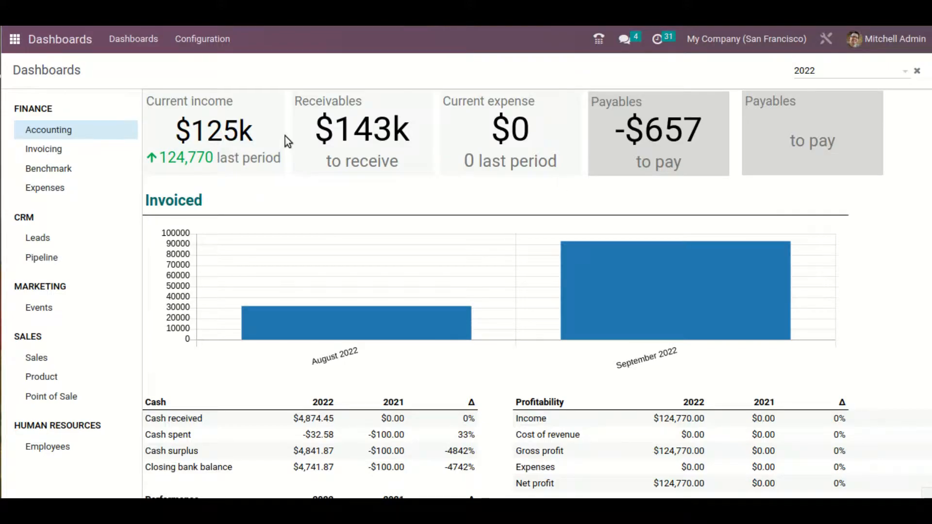
{"action": "scroll", "coordinate": [251, 256], "scroll_direction": "down", "scroll_amount": 5}
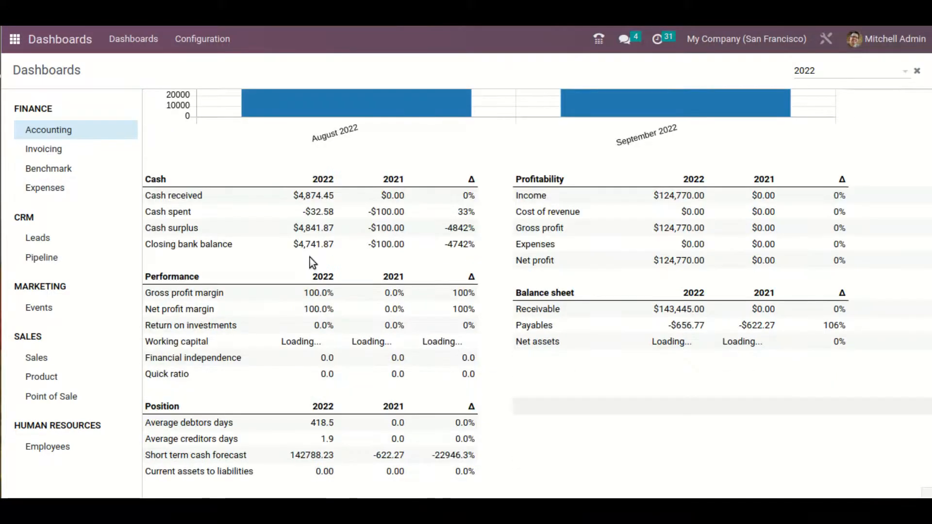
{"action": "scroll", "coordinate": [310, 258], "scroll_direction": "down", "scroll_amount": 4}
{"action": "scroll", "coordinate": [339, 269], "scroll_direction": "down", "scroll_amount": 2}
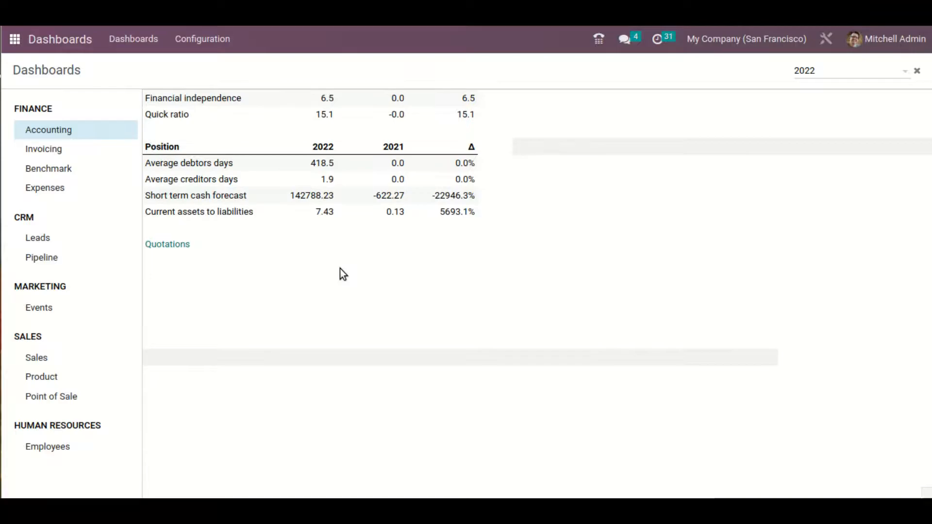
{"action": "scroll", "coordinate": [340, 269], "scroll_direction": "up", "scroll_amount": 10}
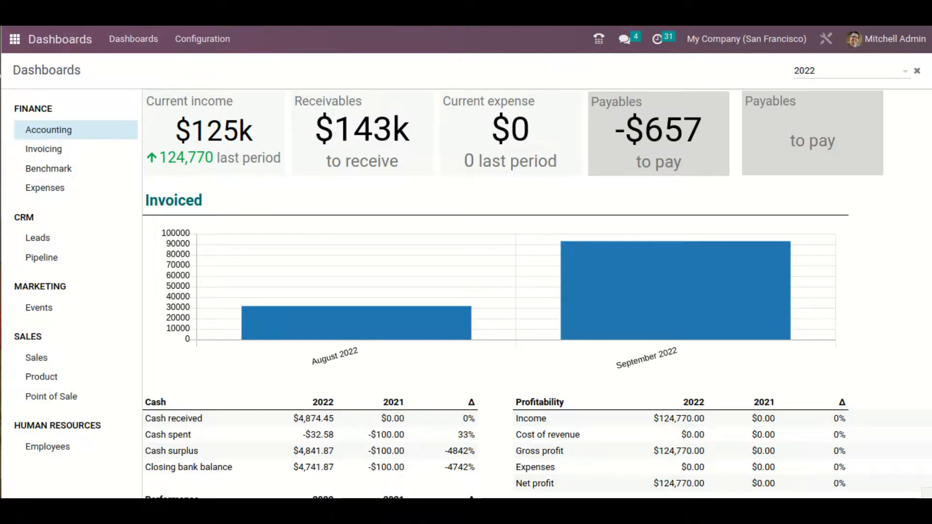
Compare the configuration list of dashboard groups with the sections of the dashboards view, ending on the configuration list
{"action": "left_click", "coordinate": [223, 42]}
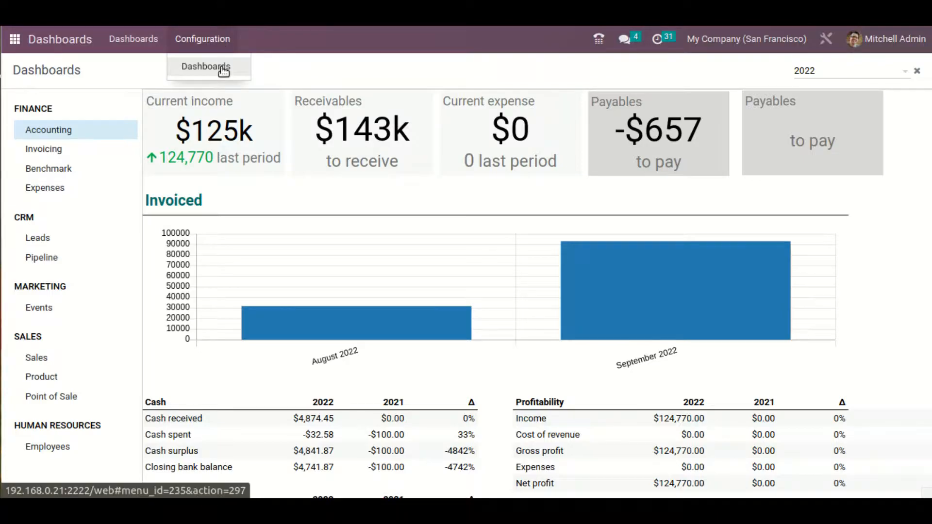
{"action": "left_click", "coordinate": [206, 67]}
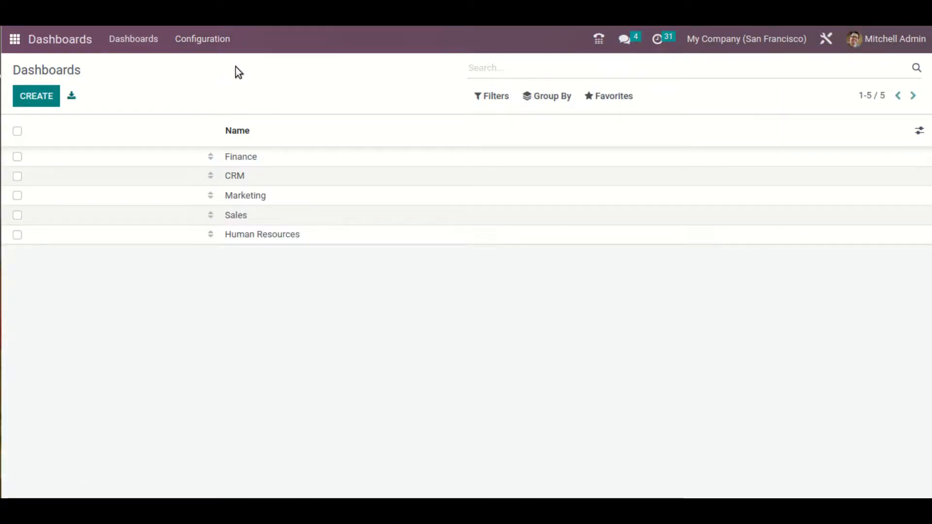
{"action": "left_click", "coordinate": [151, 44]}
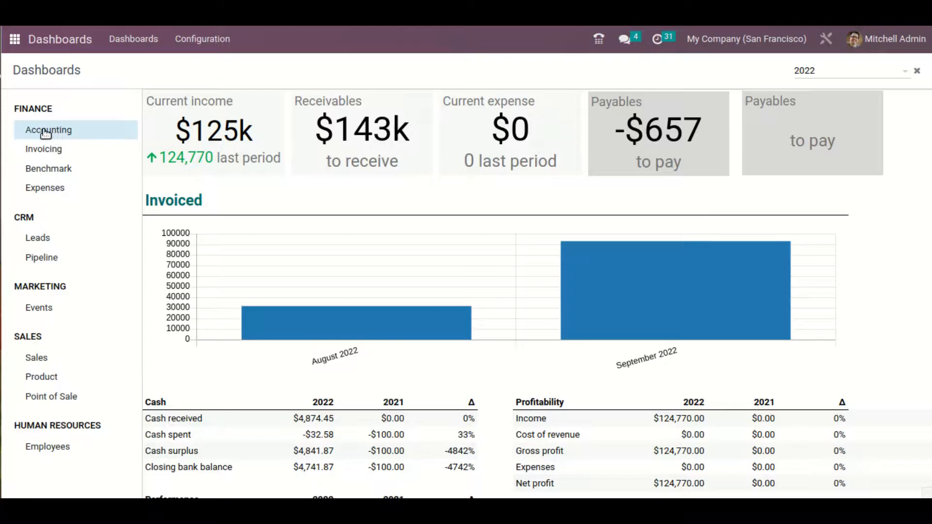
{"action": "left_click", "coordinate": [189, 39]}
{"action": "left_click", "coordinate": [229, 64]}
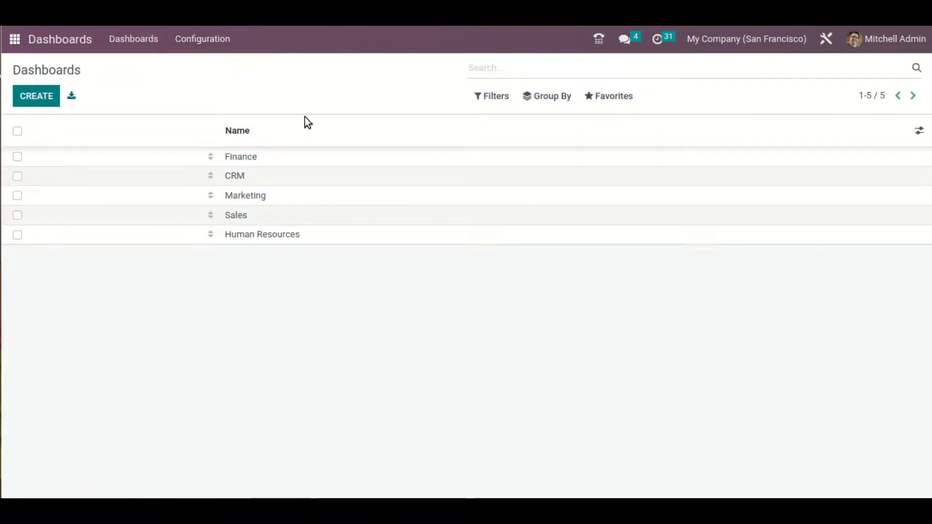
Inspect the Finance group's spreadsheets in edit mode, save the record without changes and return to the group list
{"action": "left_click", "coordinate": [206, 163]}
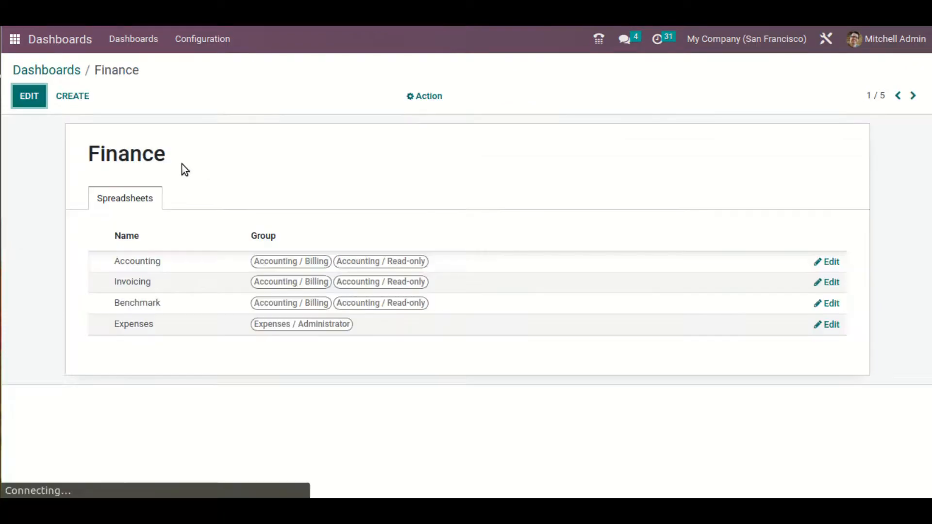
{"action": "left_click", "coordinate": [29, 95]}
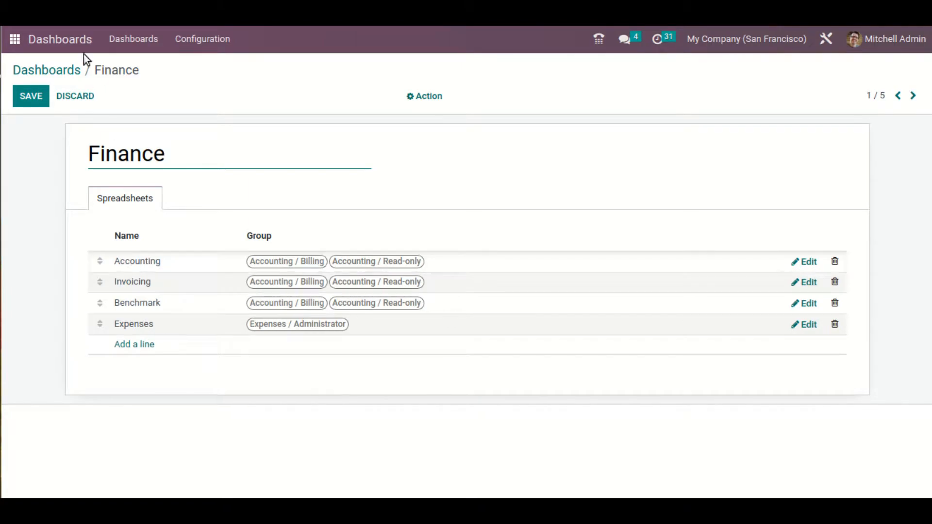
{"action": "left_click", "coordinate": [39, 103]}
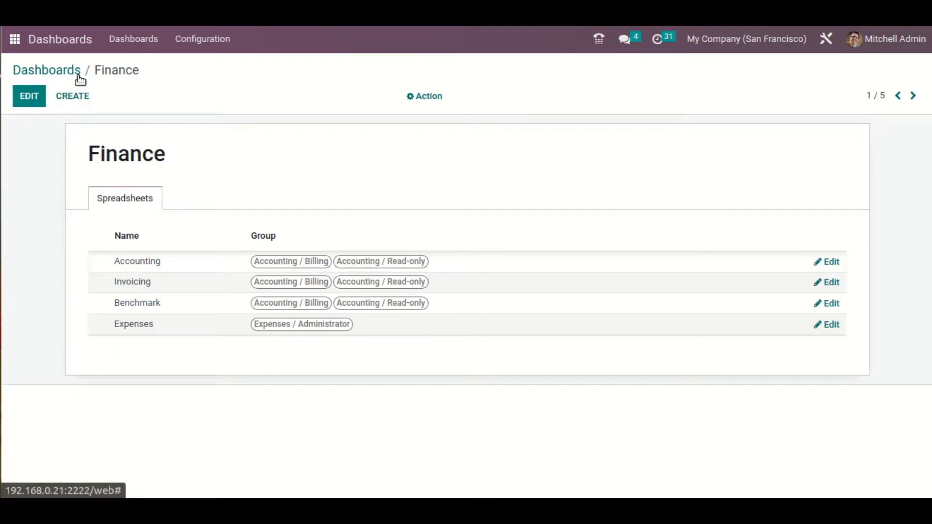
{"action": "left_click", "coordinate": [76, 73]}
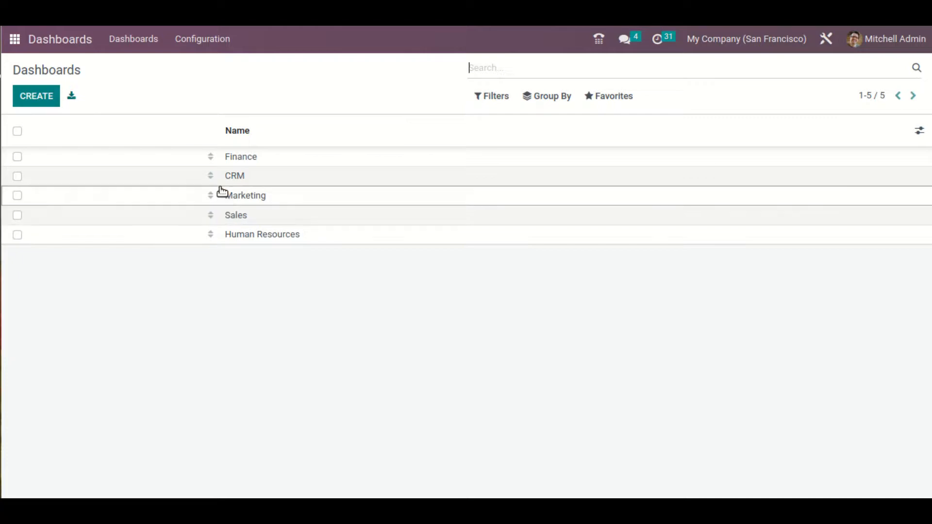
Reorder the dashboard groups to CRM, Sales, Marketing, Finance, Human Resources and check the order in the dashboards view
{"action": "left_click_drag", "start_coordinate": [212, 179], "coordinate": [218, 155]}
{"action": "left_click_drag", "start_coordinate": [217, 217], "coordinate": [231, 175]}
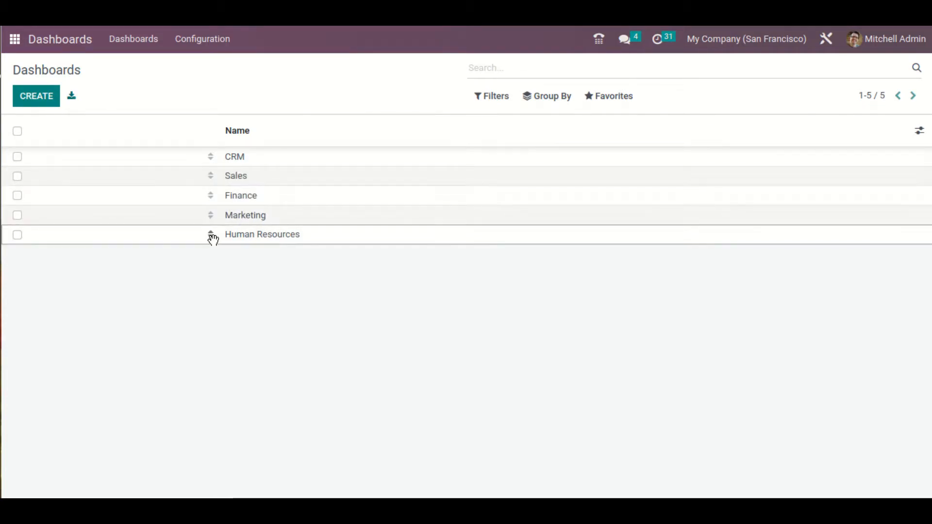
{"action": "mouse_move", "coordinate": [214, 219]}
{"action": "left_mouse_down"}
{"action": "mouse_move", "coordinate": [225, 193]}
{"action": "mouse_move", "coordinate": [216, 212]}
{"action": "left_mouse_up"}
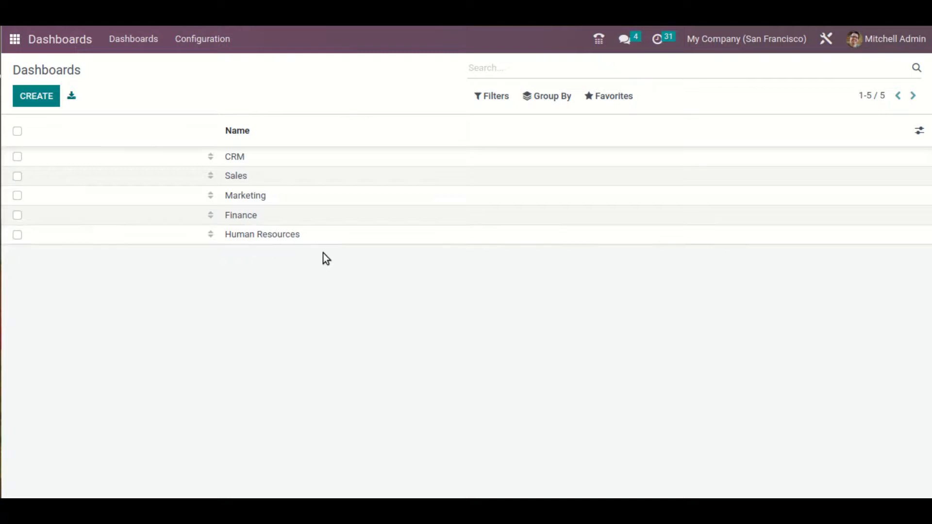
{"action": "left_click", "coordinate": [139, 41]}
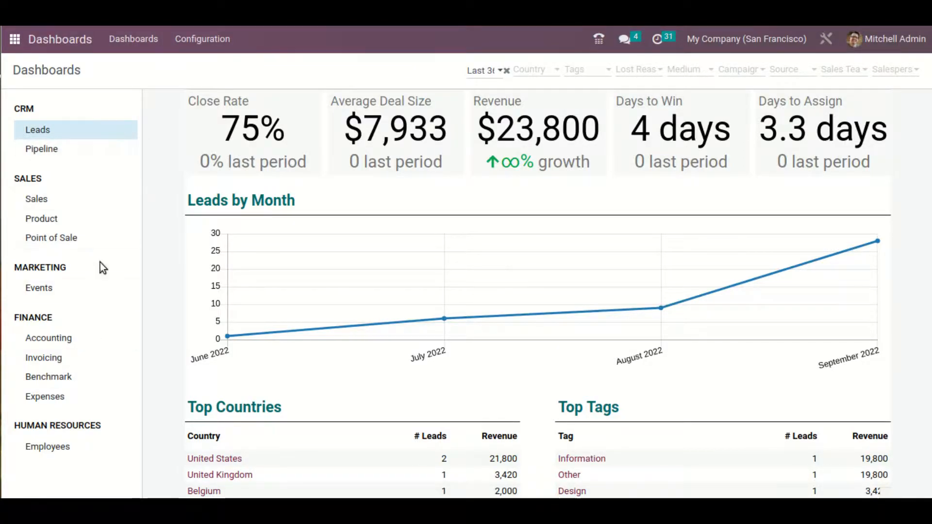
Open the Leads spreadsheet of the CRM dashboard group for editing
{"action": "left_click", "coordinate": [216, 39]}
{"action": "left_click", "coordinate": [245, 70]}
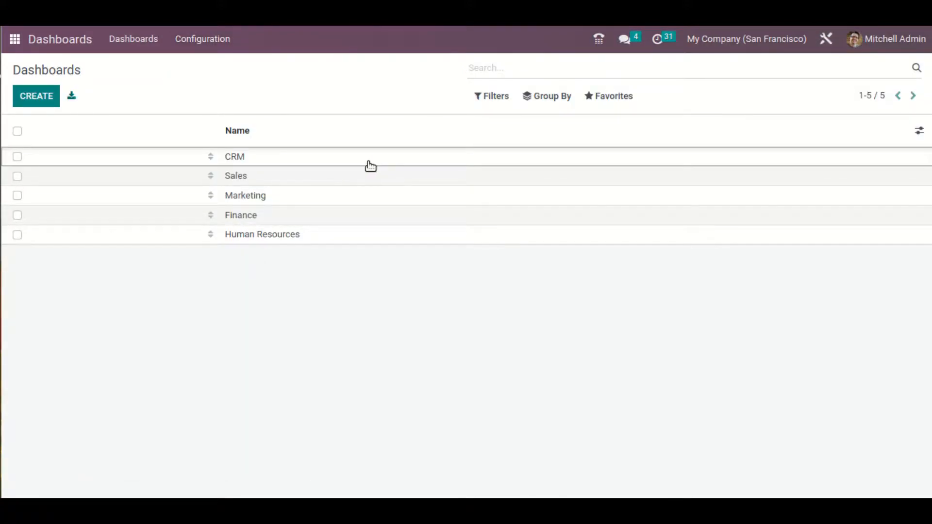
{"action": "left_click", "coordinate": [372, 165]}
{"action": "left_click", "coordinate": [39, 97]}
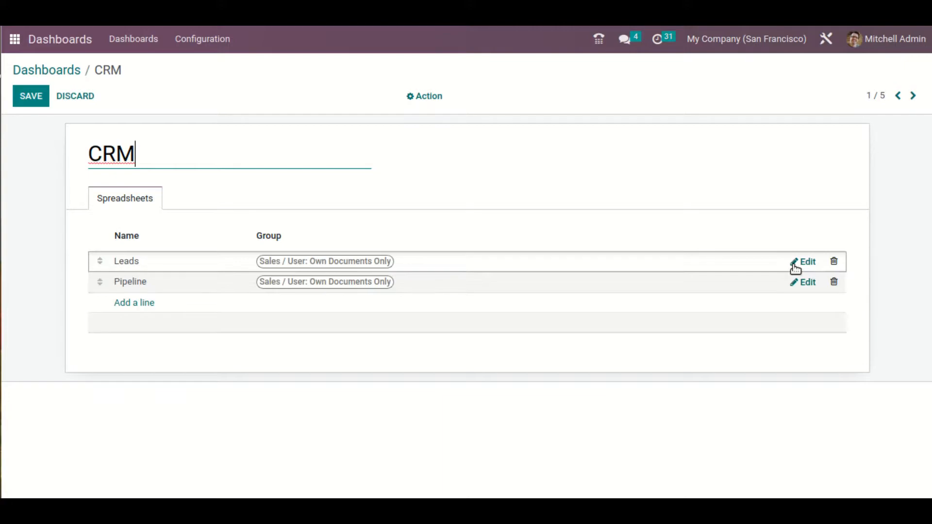
{"action": "left_click", "coordinate": [794, 264]}
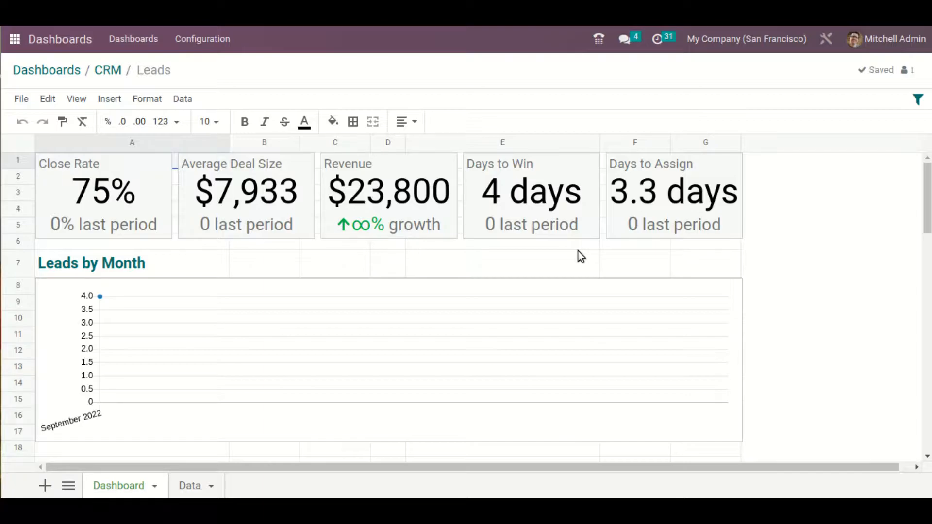
Look through the Leads spreadsheet's scorecards, chart and top tables, with the Revenue scorecard selected
{"action": "scroll", "coordinate": [516, 292], "scroll_direction": "down", "scroll_amount": 8}
{"action": "scroll", "coordinate": [514, 295], "scroll_direction": "up", "scroll_amount": 8}
{"action": "left_click", "coordinate": [416, 205]}
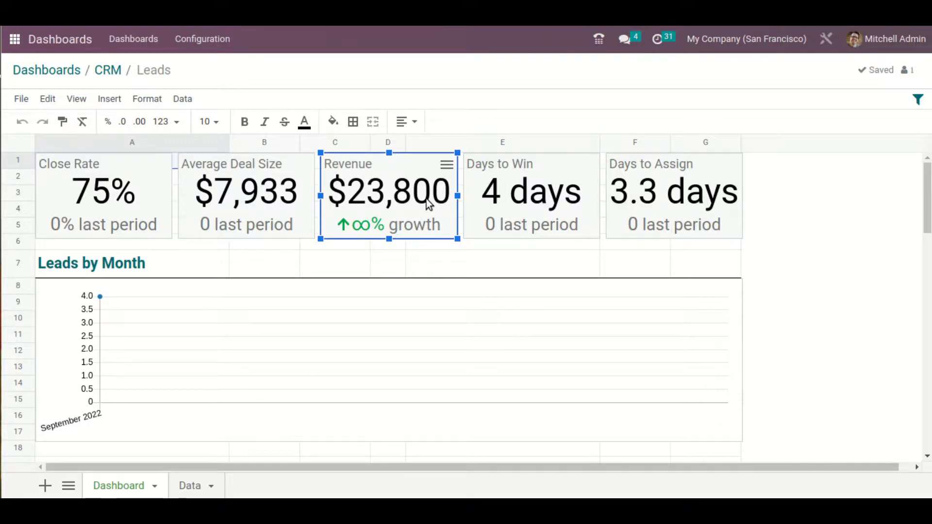
{"action": "scroll", "coordinate": [627, 322], "scroll_direction": "down", "scroll_amount": 5}
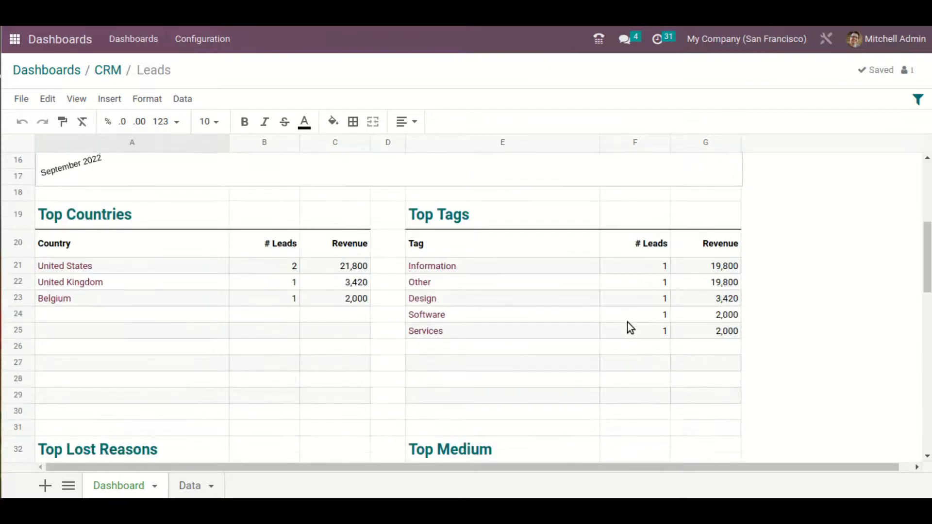
{"action": "scroll", "coordinate": [627, 322], "scroll_direction": "up", "scroll_amount": 5}
{"action": "scroll", "coordinate": [630, 337], "scroll_direction": "down", "scroll_amount": 5}
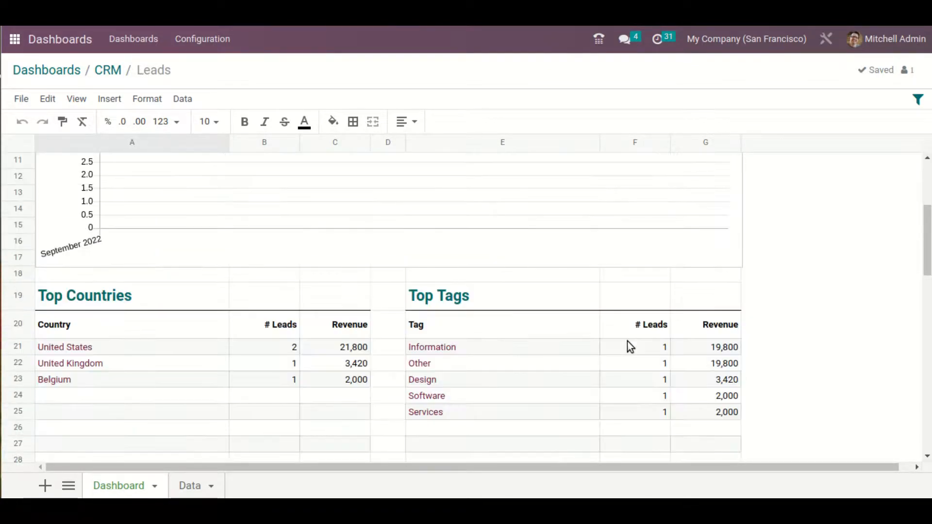
{"action": "scroll", "coordinate": [625, 342], "scroll_direction": "up", "scroll_amount": 5}
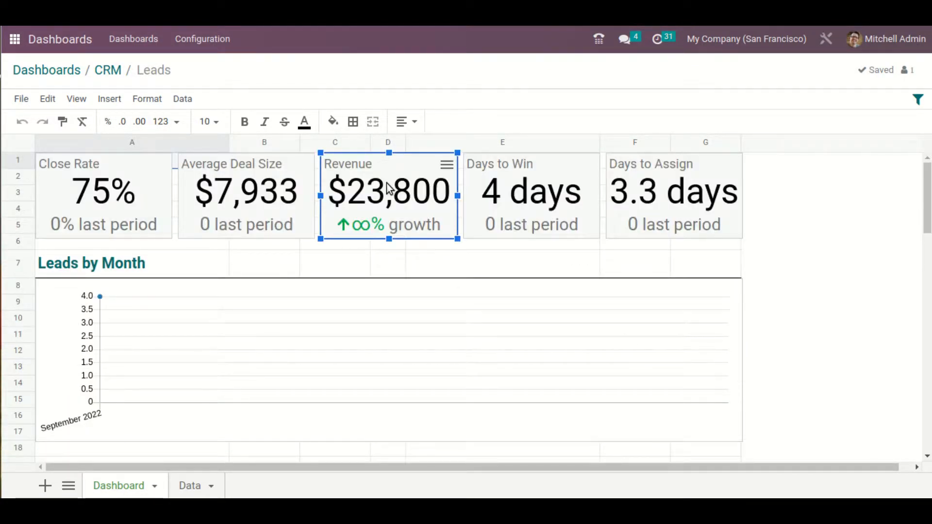
Check the Revenue scorecard's available actions and inspect the Average deal size formula for the current period in the Data sheet
{"action": "left_click", "coordinate": [448, 166]}
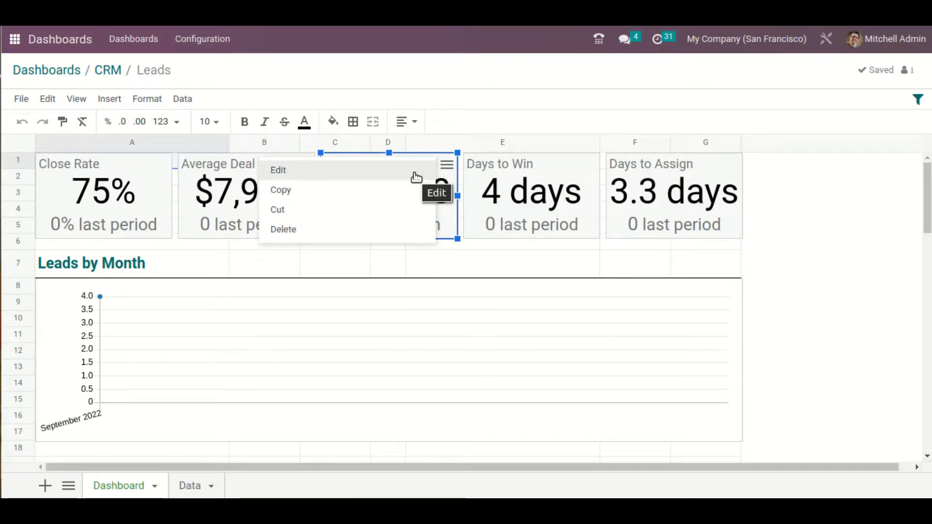
{"action": "left_click", "coordinate": [563, 224]}
{"action": "left_click", "coordinate": [413, 228]}
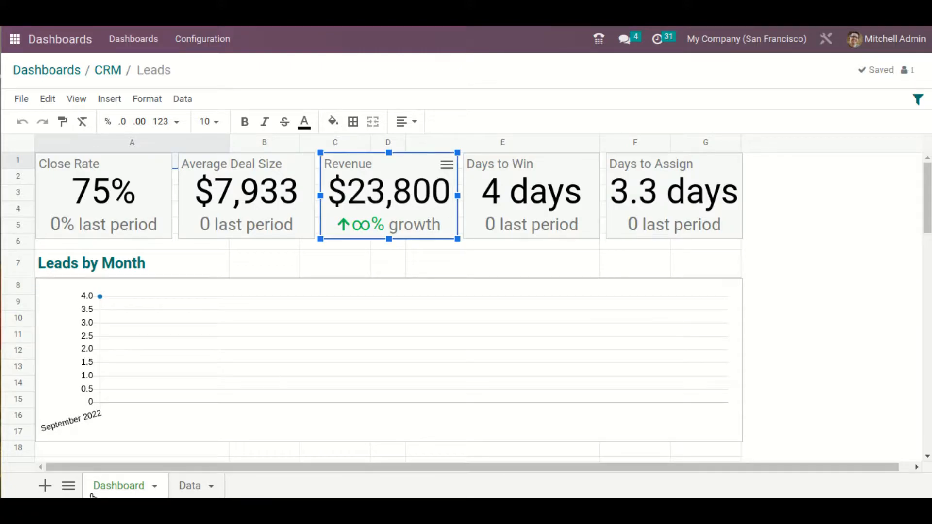
{"action": "left_click", "coordinate": [184, 487]}
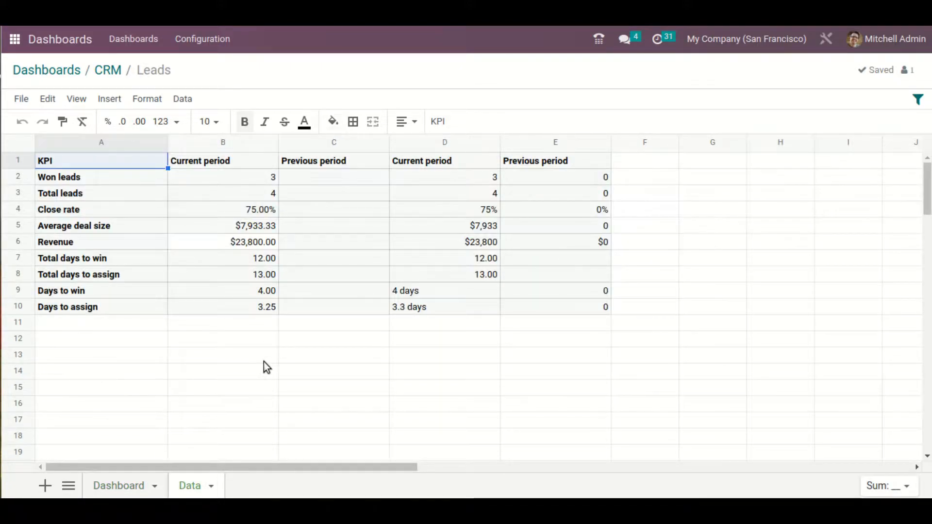
{"action": "left_click", "coordinate": [254, 229]}
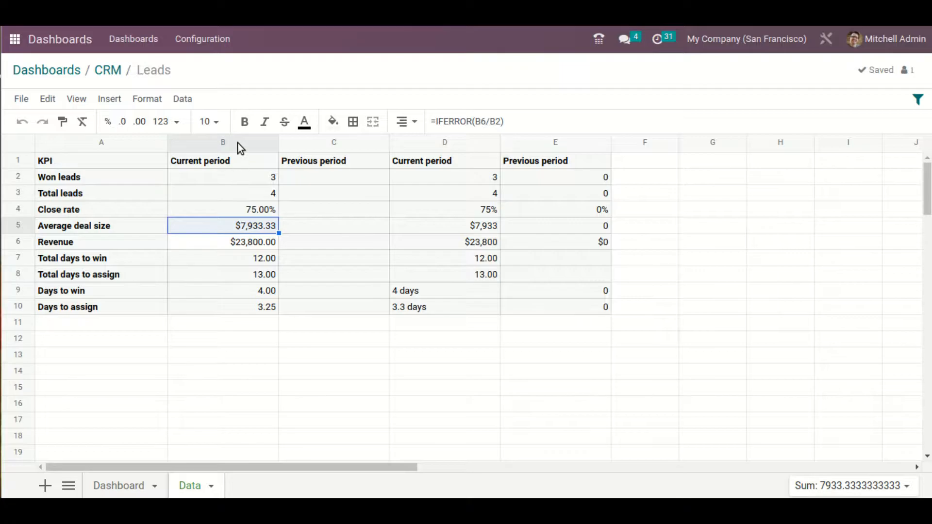
Change the key value of the Revenue scorecard on the Dashboard sheet to Data!B5
{"action": "left_click", "coordinate": [102, 486]}
{"action": "left_click", "coordinate": [385, 188]}
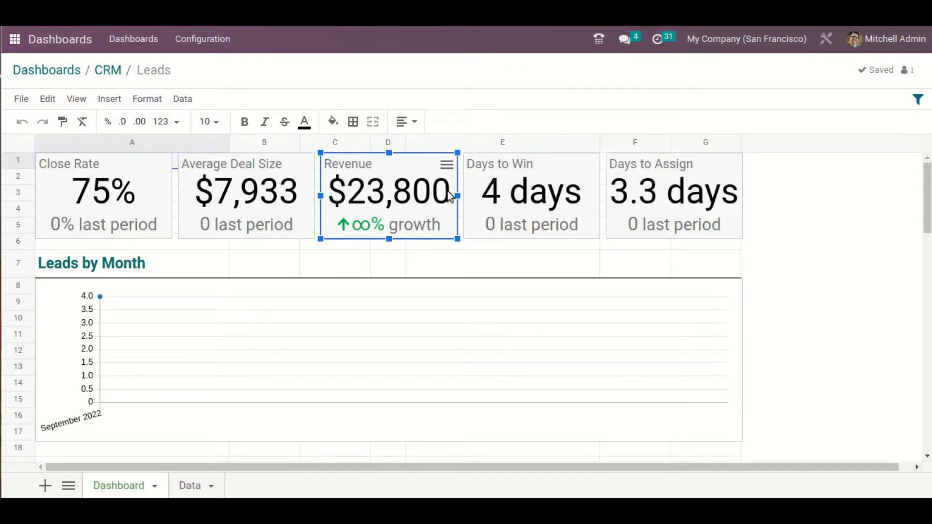
{"action": "left_click", "coordinate": [447, 166]}
{"action": "left_click", "coordinate": [404, 171]}
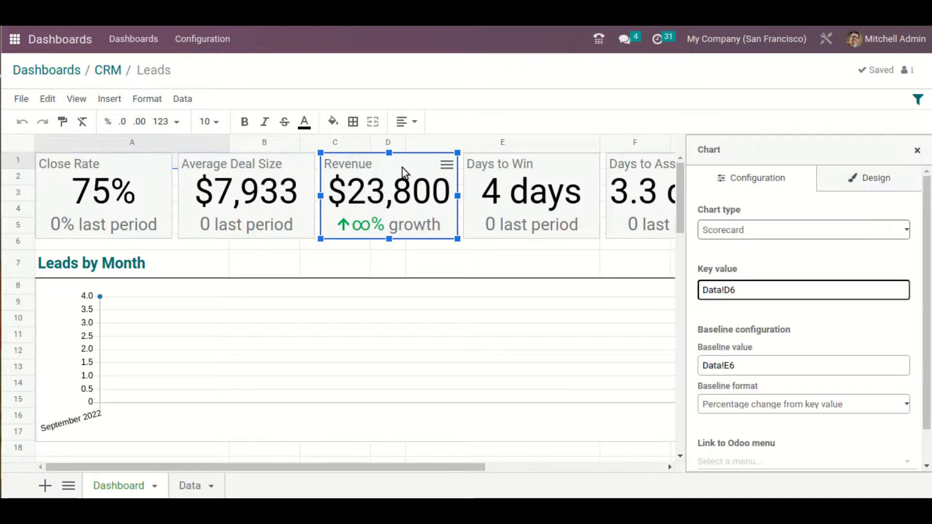
{"action": "left_click", "coordinate": [776, 292]}
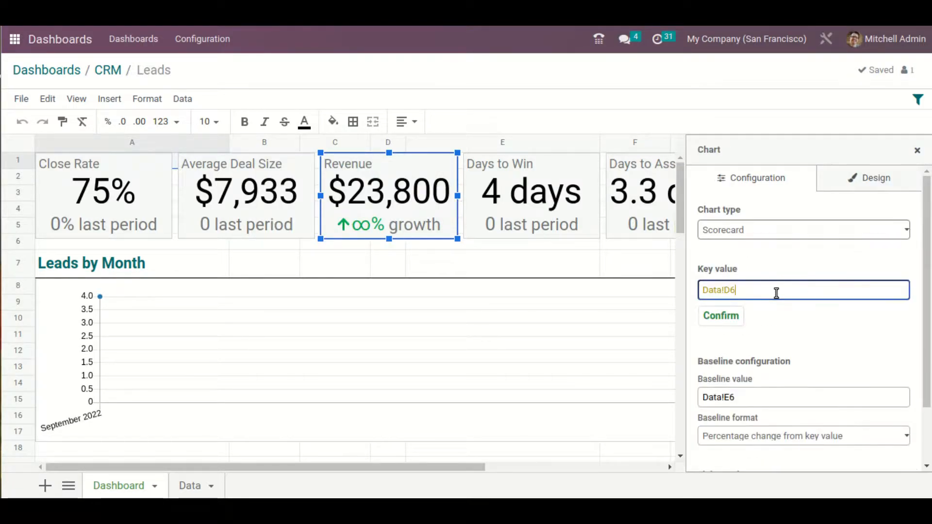
{"action": "left_click", "coordinate": [189, 485]}
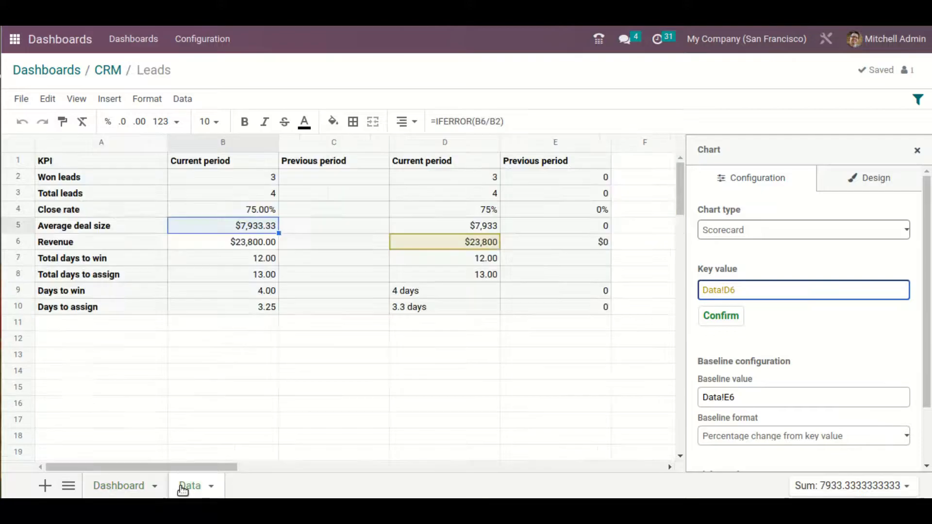
{"action": "left_click", "coordinate": [226, 230]}
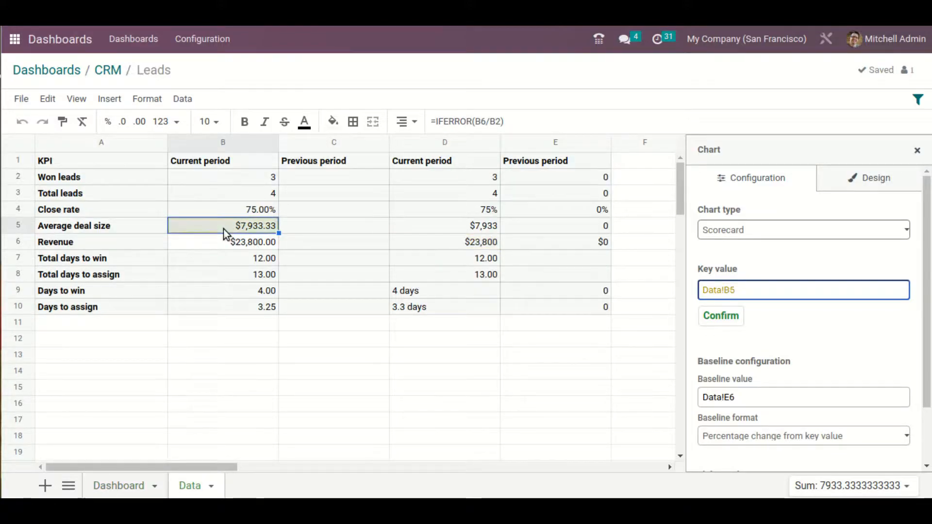
{"action": "left_click", "coordinate": [712, 313]}
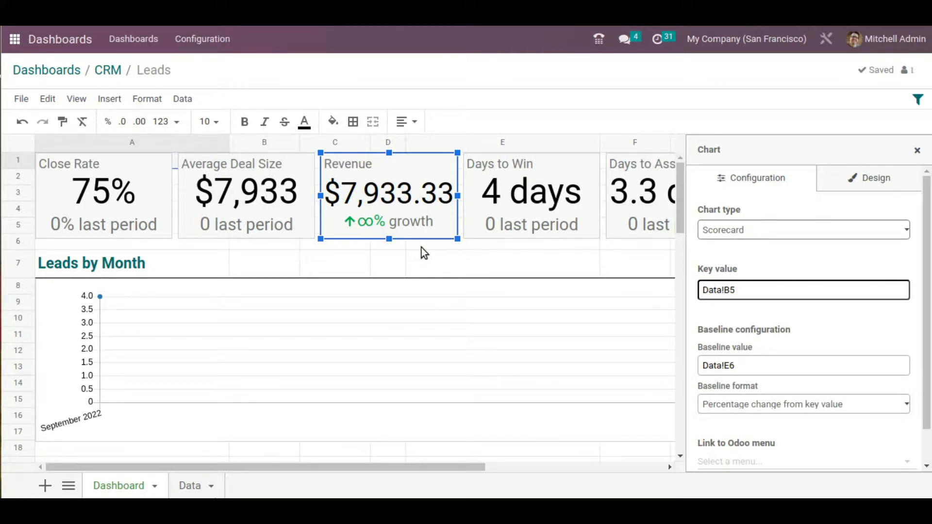
Examine the chart configuration of the Leads by Month chart and the Average Deal Size scorecard
{"action": "left_click", "coordinate": [495, 299]}
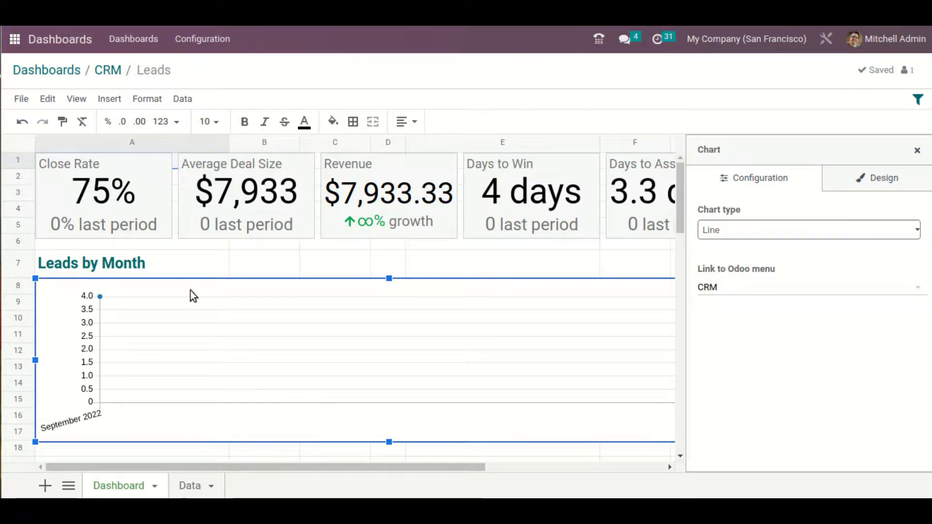
{"action": "left_click", "coordinate": [270, 209]}
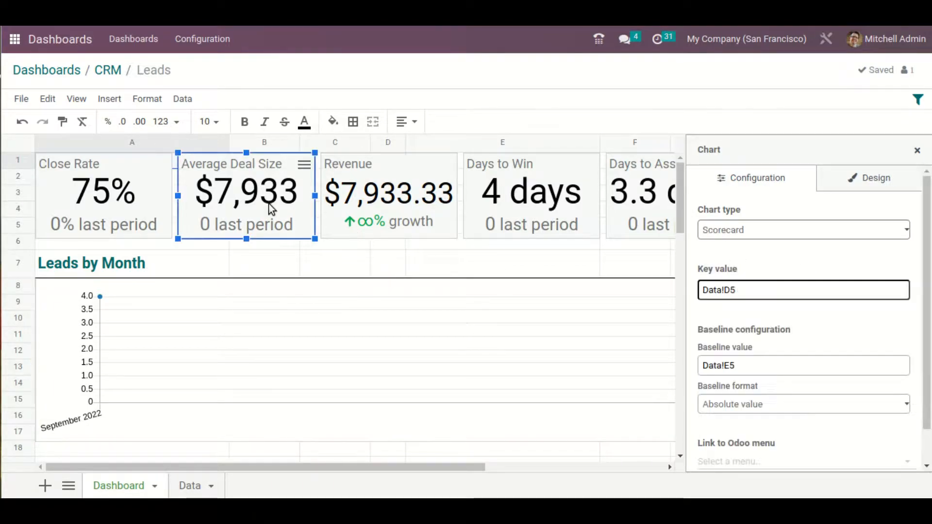
{"action": "left_click", "coordinate": [298, 346]}
{"action": "scroll", "coordinate": [408, 348], "scroll_direction": "down", "scroll_amount": 5}
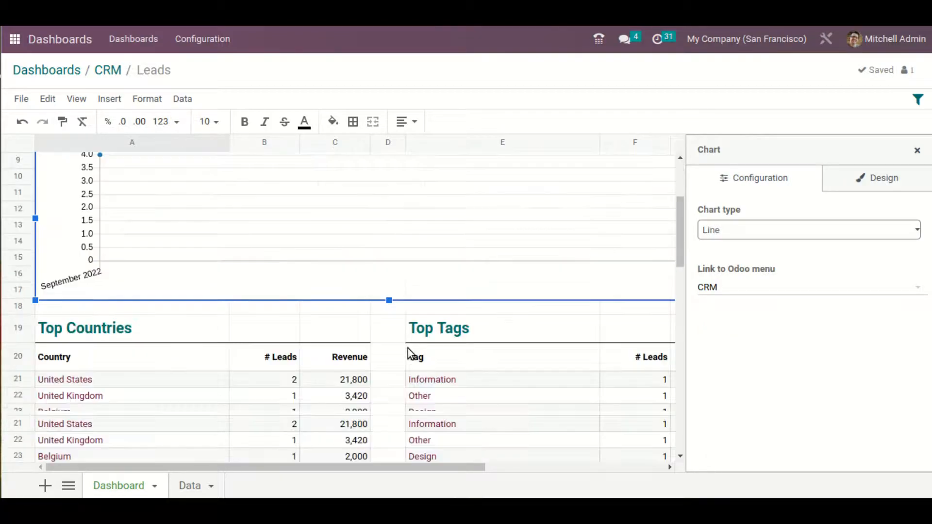
Leave the Leads spreadsheet and open the Expenses spreadsheet of the Finance dashboard group for editing
{"action": "scroll", "coordinate": [412, 359], "scroll_direction": "down", "scroll_amount": 6}
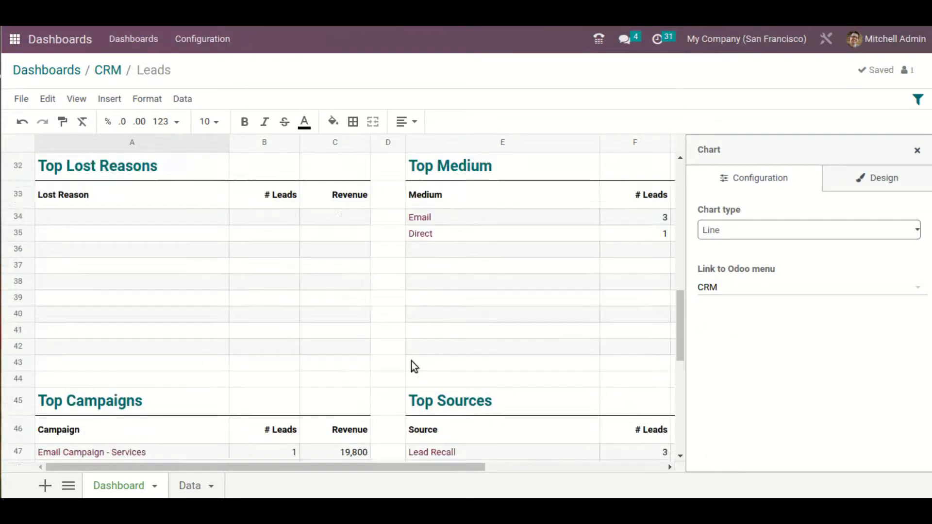
{"action": "scroll", "coordinate": [412, 361], "scroll_direction": "up", "scroll_amount": 8}
{"action": "scroll", "coordinate": [411, 361], "scroll_direction": "up", "scroll_amount": 3}
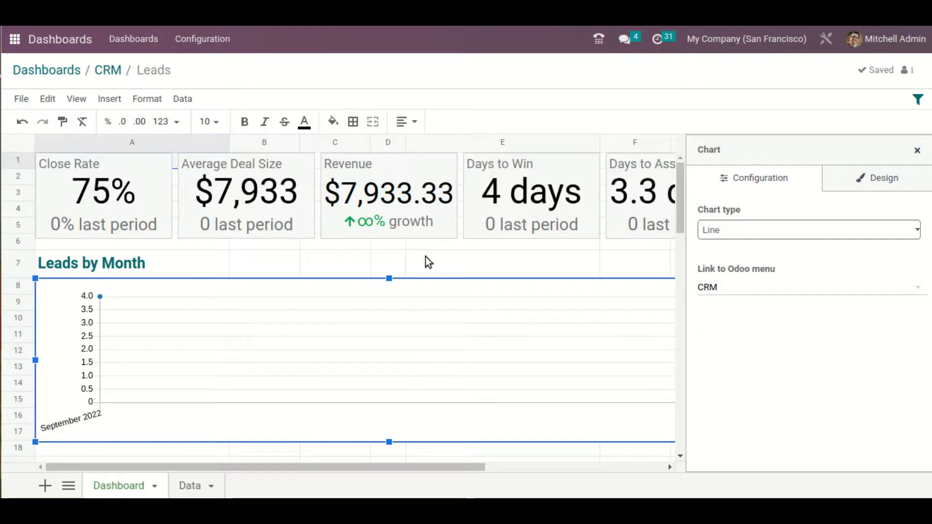
{"action": "left_click", "coordinate": [99, 72]}
{"action": "left_click", "coordinate": [76, 76]}
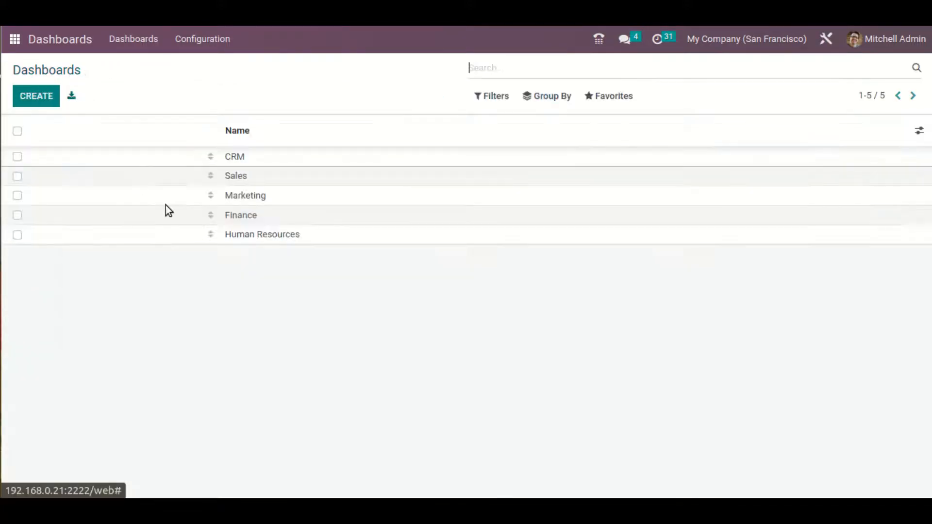
{"action": "left_click", "coordinate": [117, 215]}
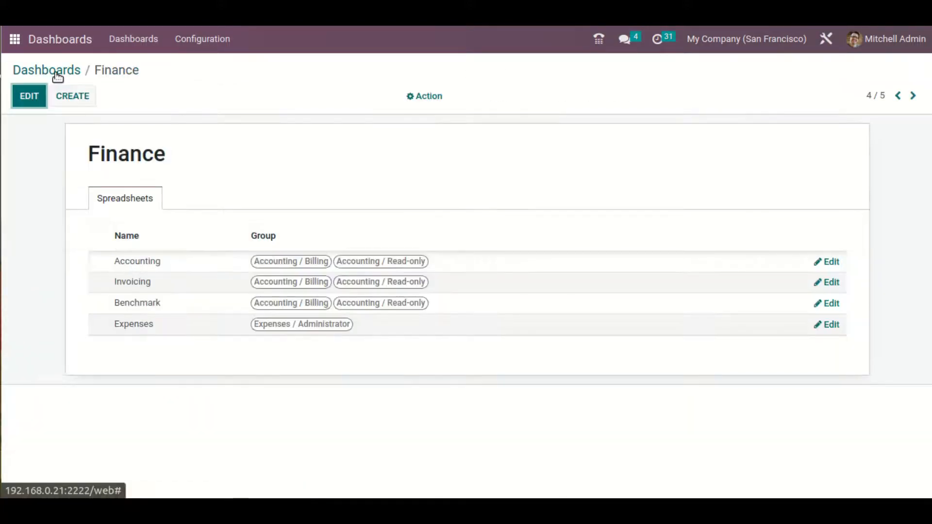
{"action": "left_click", "coordinate": [829, 325]}
{"action": "scroll", "coordinate": [513, 385], "scroll_direction": "down", "scroll_amount": 1}
{"action": "scroll", "coordinate": [509, 376], "scroll_direction": "up", "scroll_amount": 1}
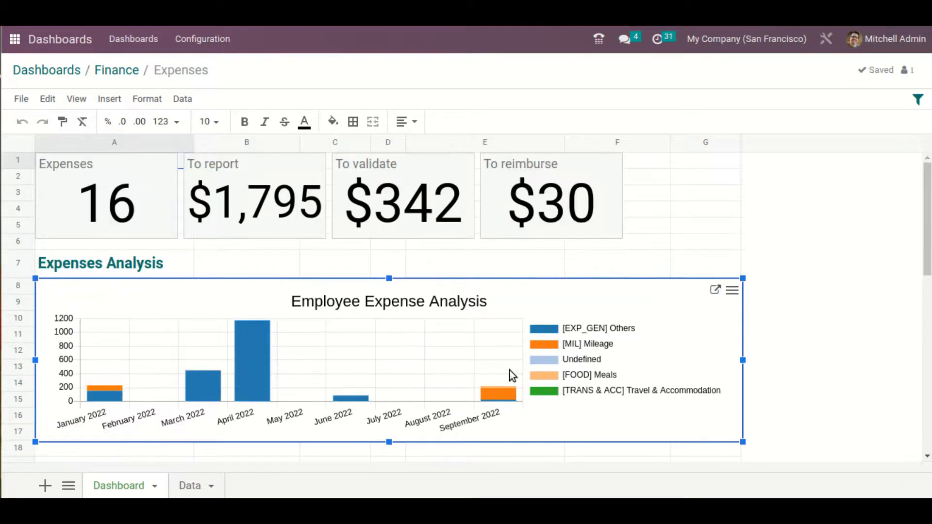
Open the Employee Expense Analysis chart for editing and try the Line and Pie chart types
{"action": "left_click", "coordinate": [731, 291]}
{"action": "left_click", "coordinate": [680, 304]}
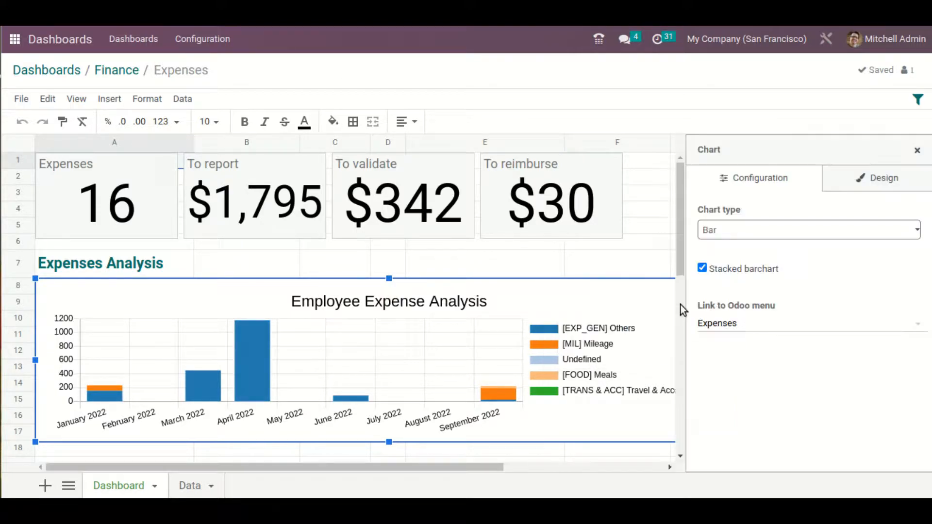
{"action": "left_click", "coordinate": [760, 234]}
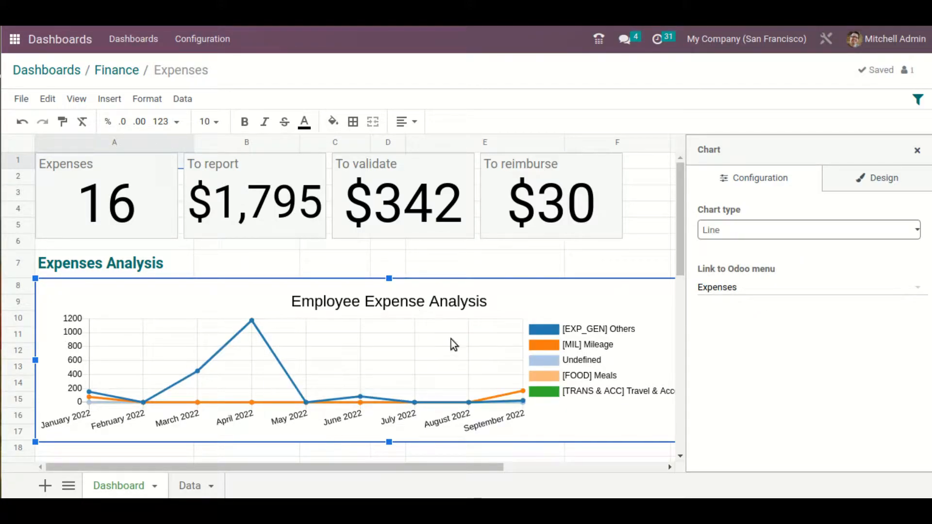
{"action": "left_click", "coordinate": [824, 233]}
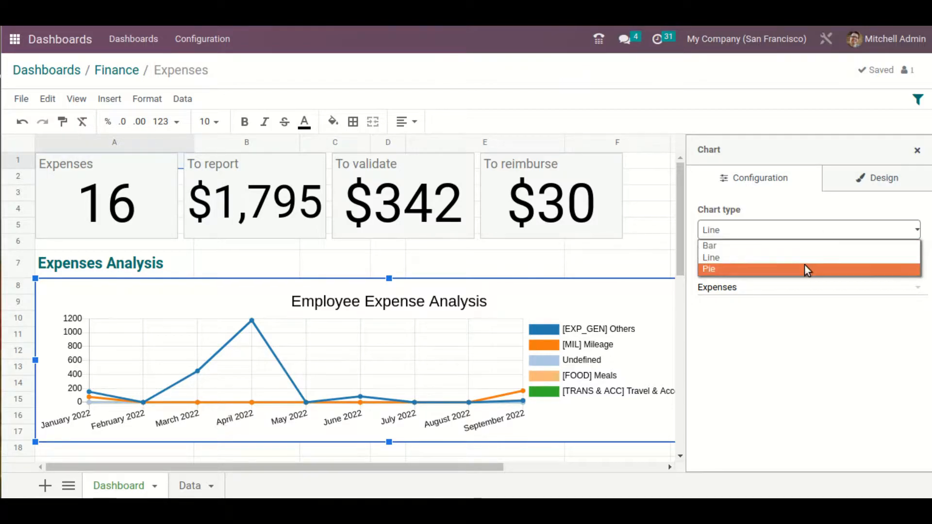
{"action": "left_click", "coordinate": [803, 269]}
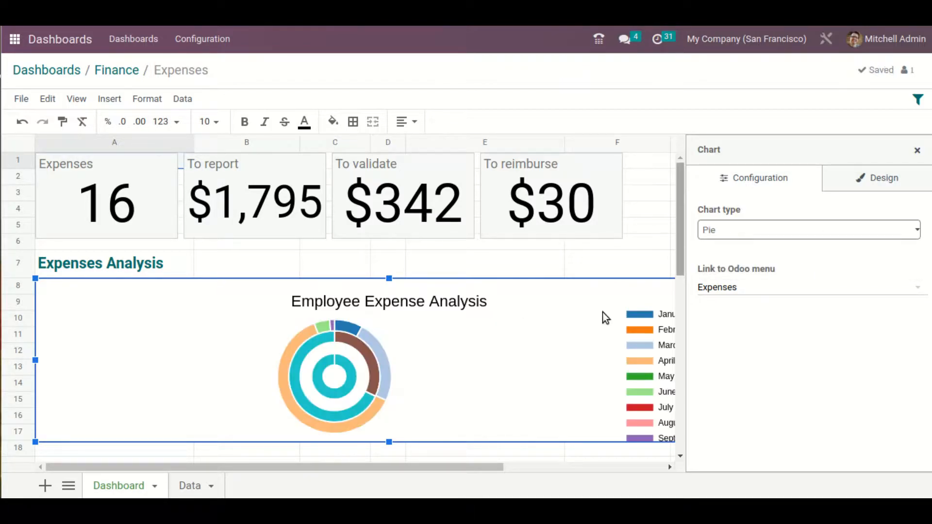
{"action": "left_click_drag", "start_coordinate": [470, 470], "coordinate": [312, 473]}
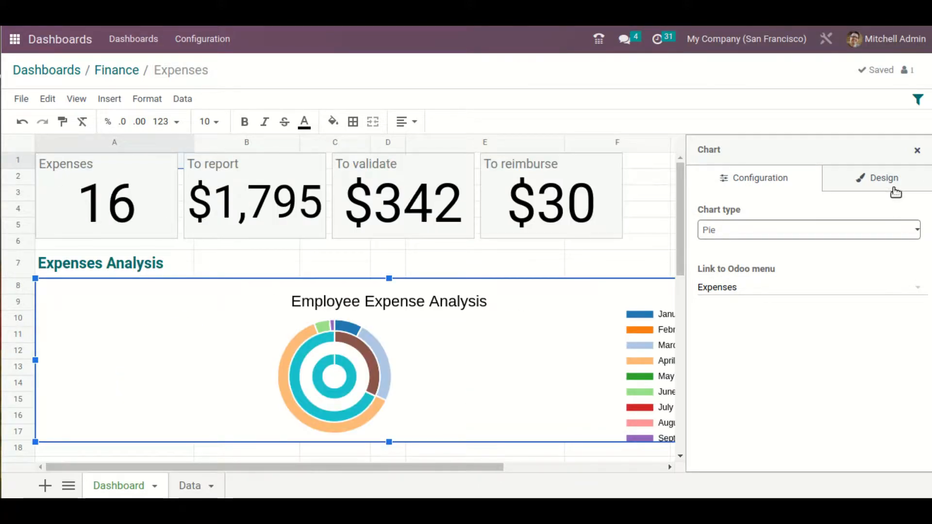
Change the expense chart's type to Bar and enable the stacked barchart option
{"action": "left_click", "coordinate": [850, 230]}
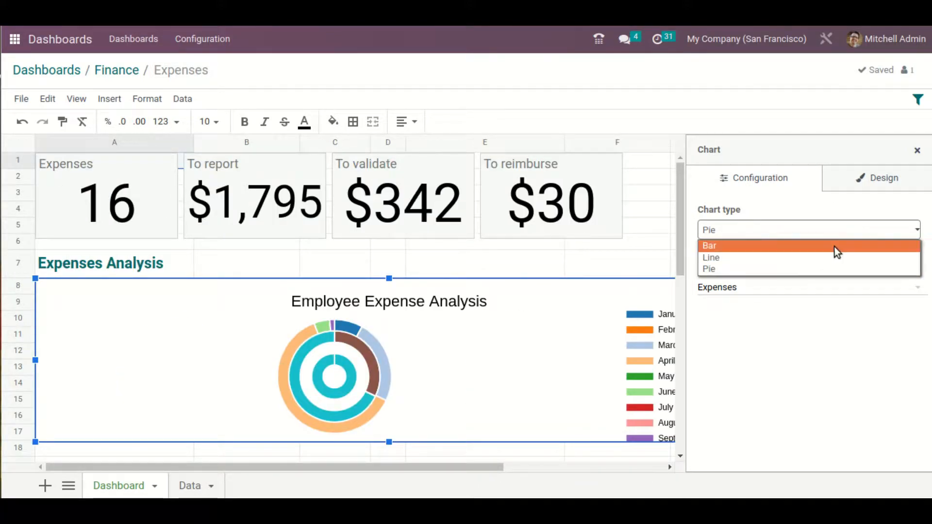
{"action": "left_click", "coordinate": [834, 246]}
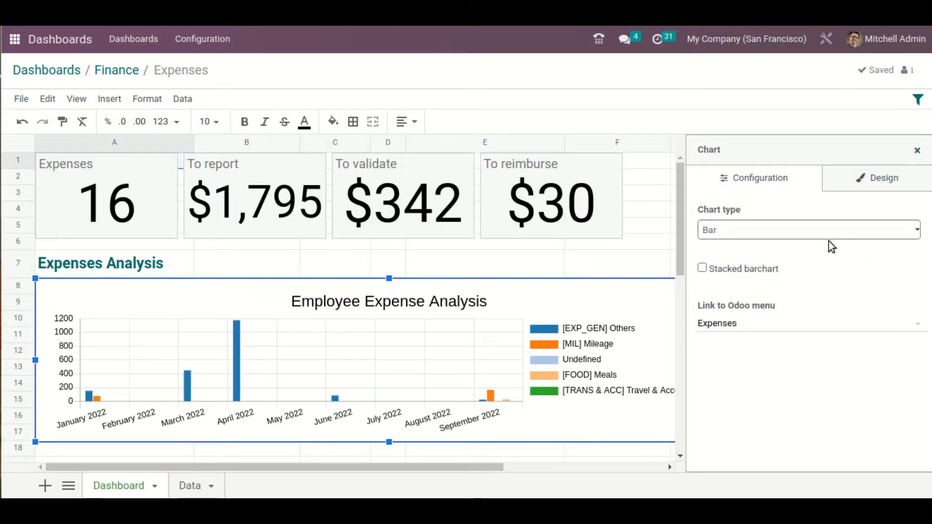
{"action": "left_click", "coordinate": [703, 268]}
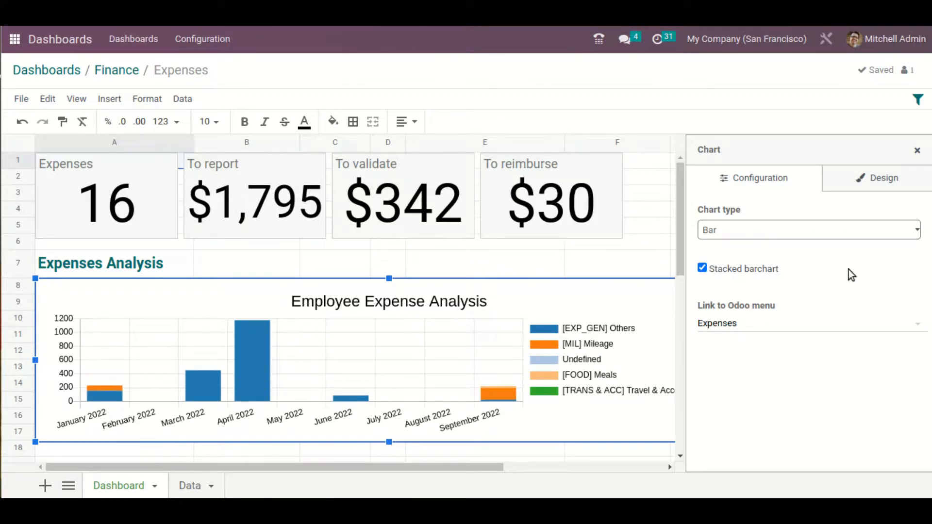
Switch the expense chart's type to Line and back to Bar
{"action": "left_click", "coordinate": [803, 231]}
{"action": "left_click", "coordinate": [776, 259]}
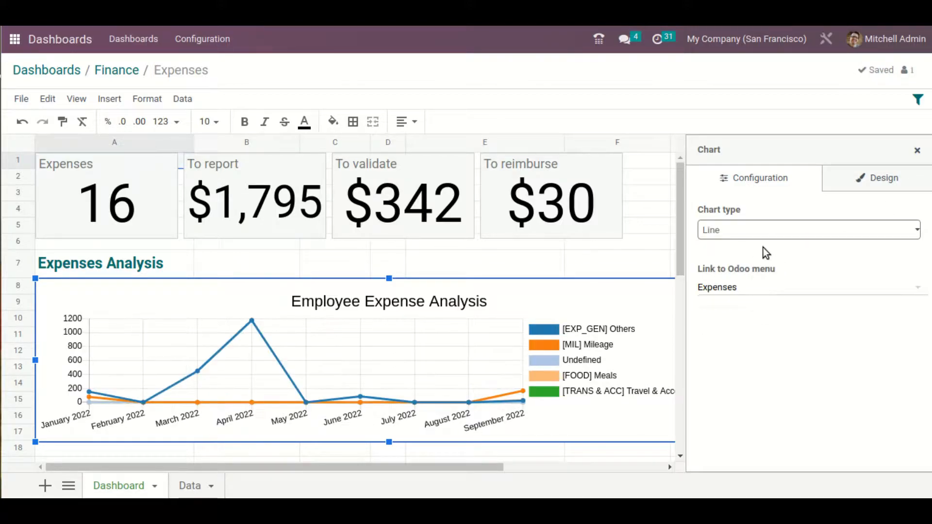
{"action": "left_click", "coordinate": [764, 230]}
{"action": "left_click", "coordinate": [785, 245]}
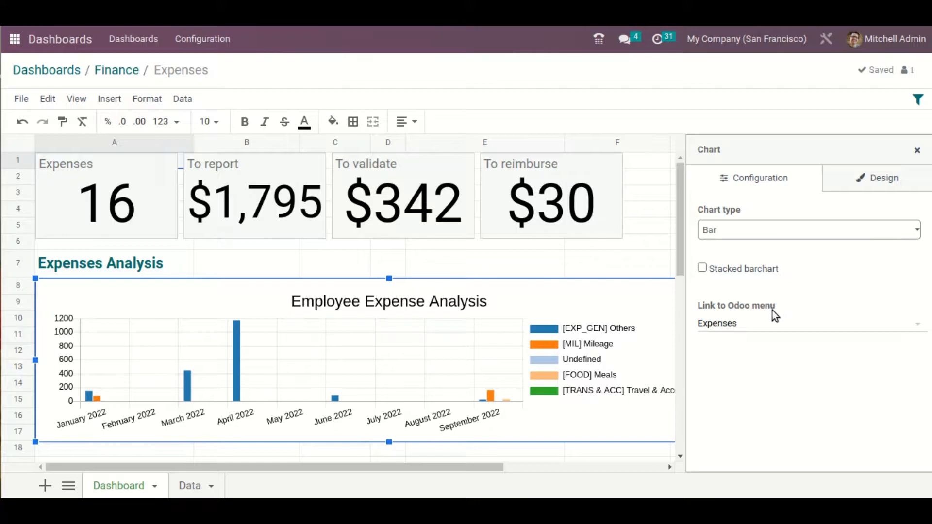
Check the chart's Odoo menu link options and design settings, and enable the stacked barchart option again
{"action": "left_click", "coordinate": [783, 330]}
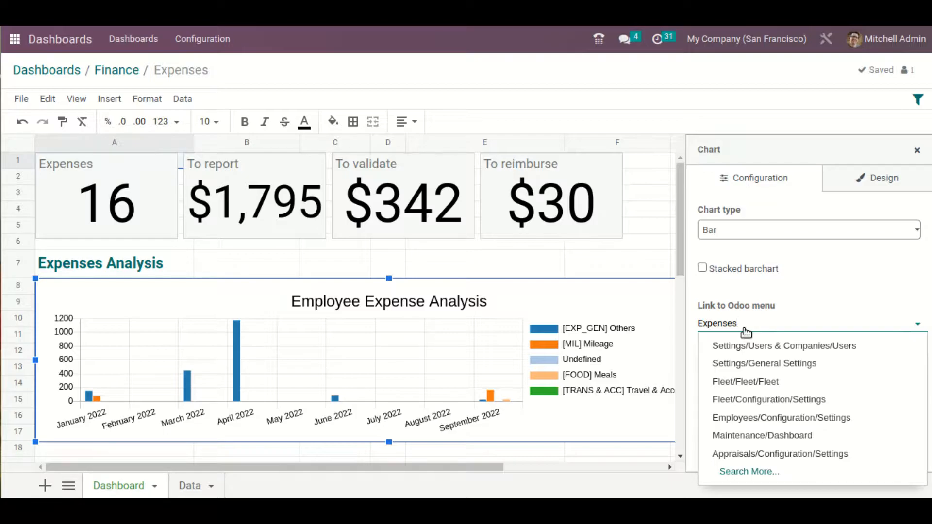
{"action": "left_click", "coordinate": [880, 181]}
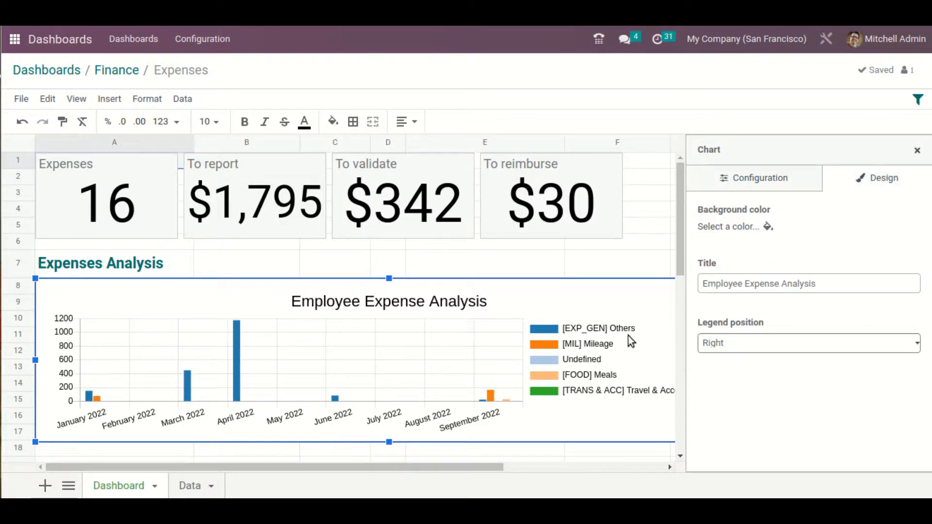
{"action": "left_click", "coordinate": [784, 189]}
{"action": "left_click", "coordinate": [703, 268]}
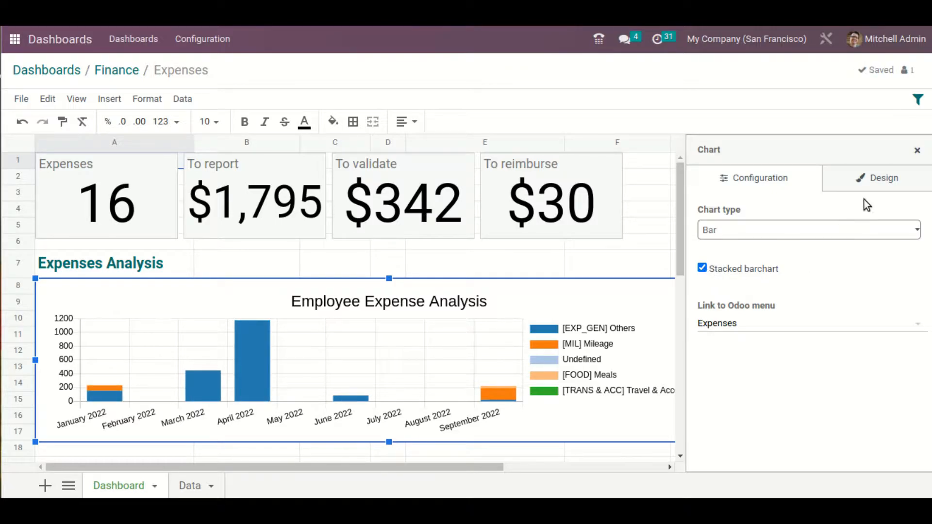
Try a light green and a light blue background color for the expense chart
{"action": "left_click", "coordinate": [874, 182]}
{"action": "left_click", "coordinate": [767, 227]}
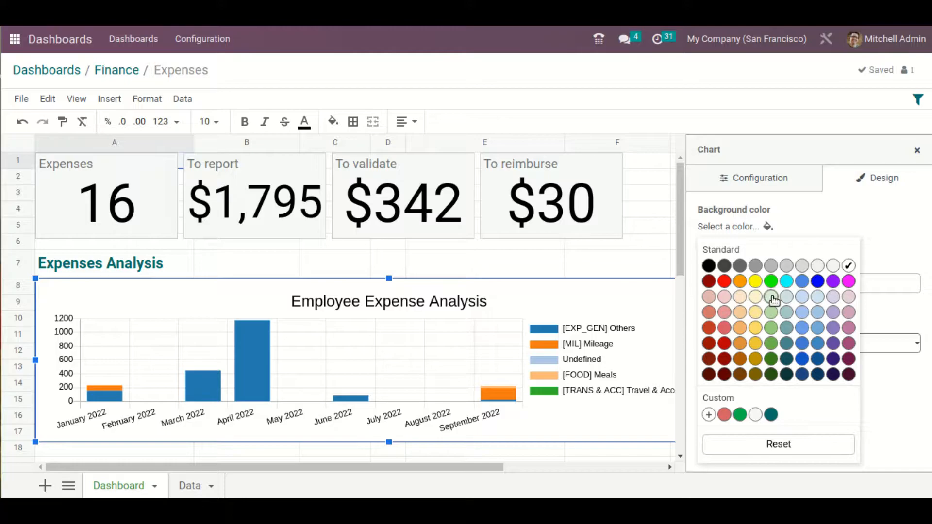
{"action": "left_click", "coordinate": [771, 296]}
{"action": "left_click", "coordinate": [769, 229]}
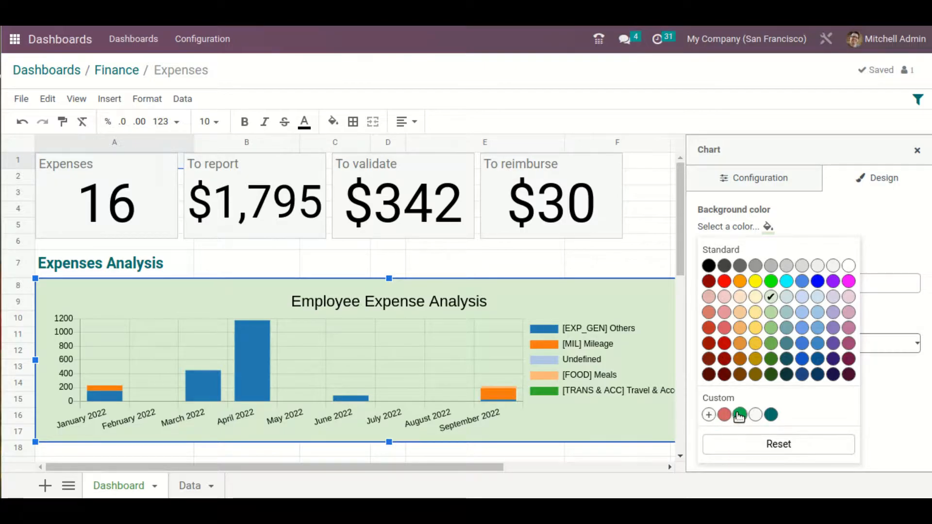
{"action": "left_click", "coordinate": [820, 312]}
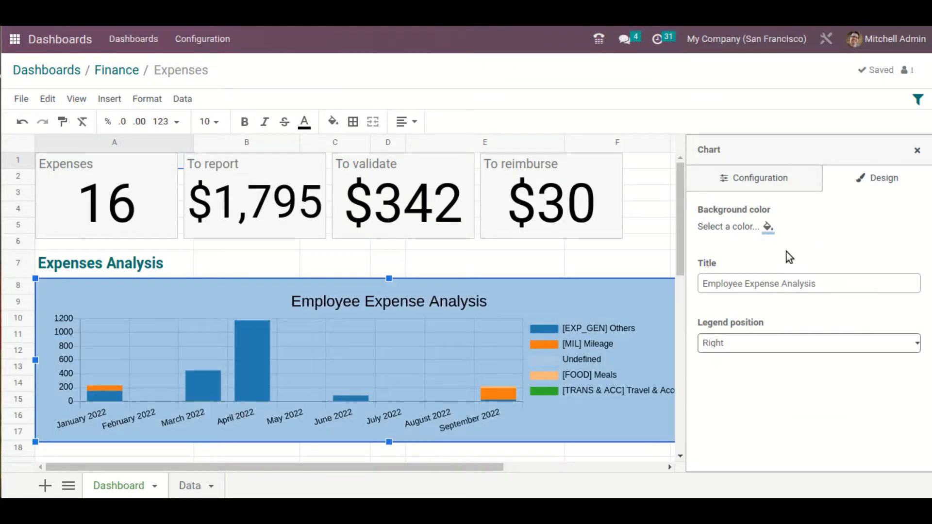
Try a light gray background for the expense chart and set it back to white
{"action": "left_click", "coordinate": [768, 228]}
{"action": "left_click", "coordinate": [835, 268]}
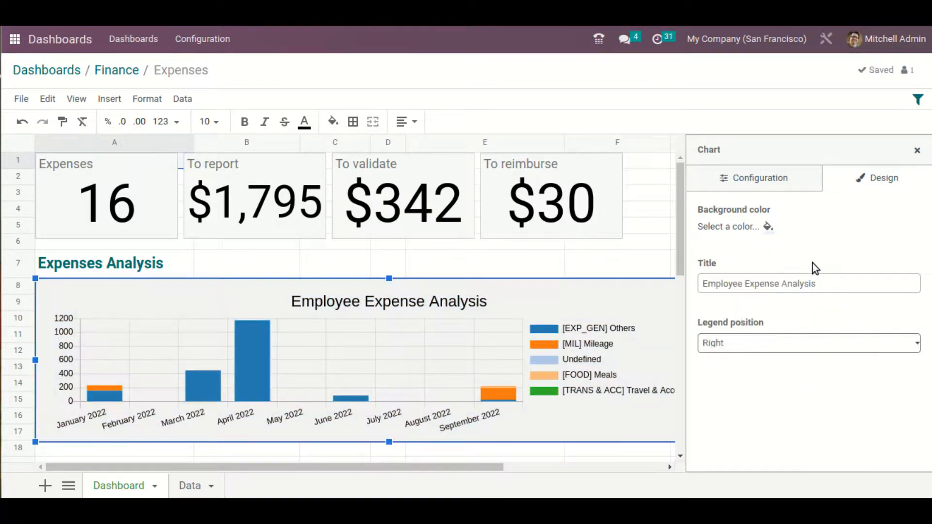
{"action": "left_click", "coordinate": [768, 227]}
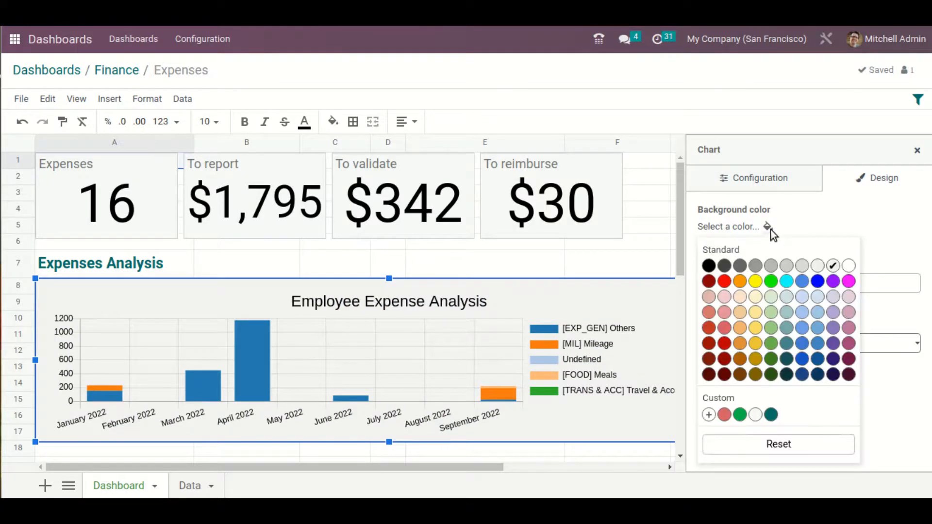
{"action": "left_click", "coordinate": [848, 267]}
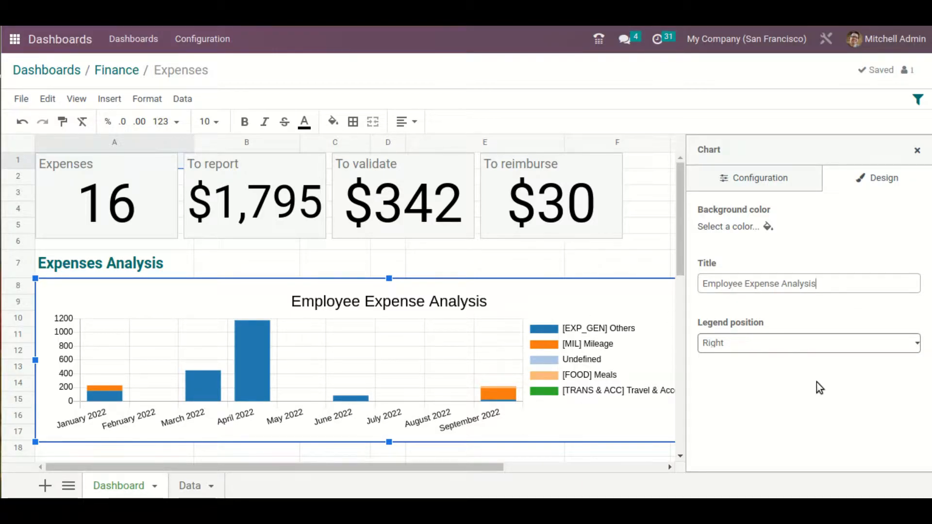
Change the expense chart's title to "Expense for Employees"
{"action": "key", "text": "BackSpace"}
{"action": "key", "text": "BackSpace"}
{"action": "key", "text": "BackSpace"}
{"action": "key", "text": "BackSpace"}
{"action": "key", "text": "BackSpace"}
{"action": "key", "text": "BackSpace"}
{"action": "key", "text": "BackSpace"}
{"action": "key", "text": "BackSpace"}
{"action": "key", "text": "BackSpace"}
{"action": "key", "text": "BackSpace"}
{"action": "key", "text": "BackSpace"}
{"action": "key", "text": "BackSpace"}
{"action": "key", "text": "BackSpace"}
{"action": "key", "text": "BackSpace"}
{"action": "key", "text": "BackSpace"}
{"action": "key", "text": "BackSpace"}
{"action": "key", "text": "BackSpace"}
{"action": "key", "text": "BackSpace"}
{"action": "key", "text": "BackSpace"}
{"action": "key", "text": "BackSpace"}
{"action": "key", "text": "BackSpace"}
{"action": "type", "text": "Expense"}
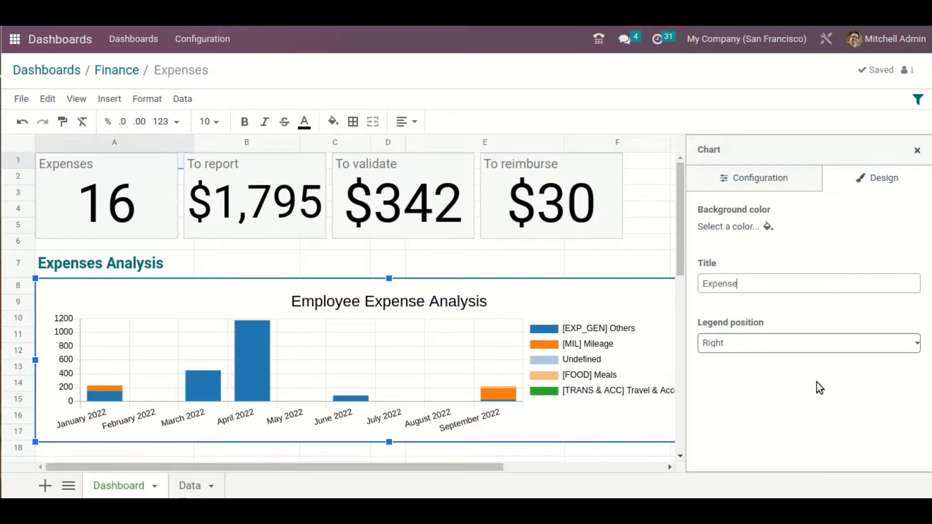
{"action": "type", "text": " for Employees"}
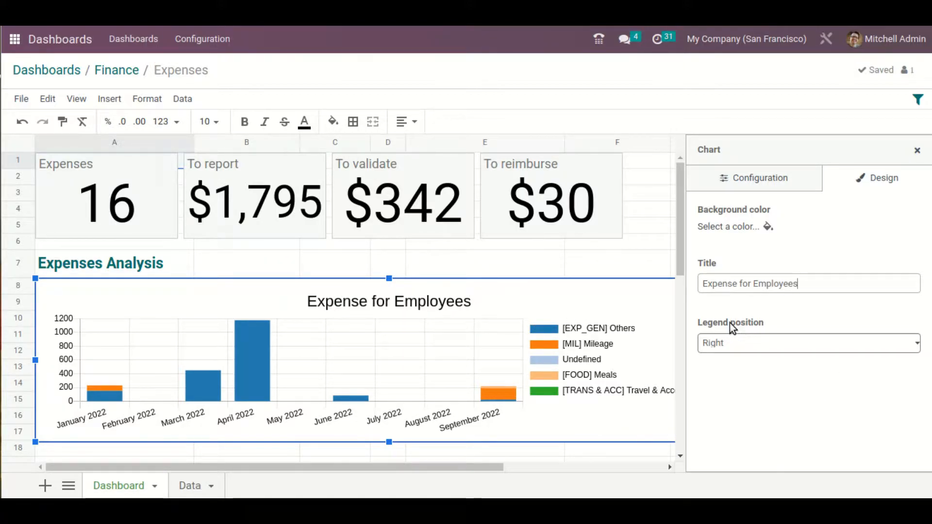
Try the Top and Bottom legend positions for the expense chart
{"action": "left_click", "coordinate": [779, 339]}
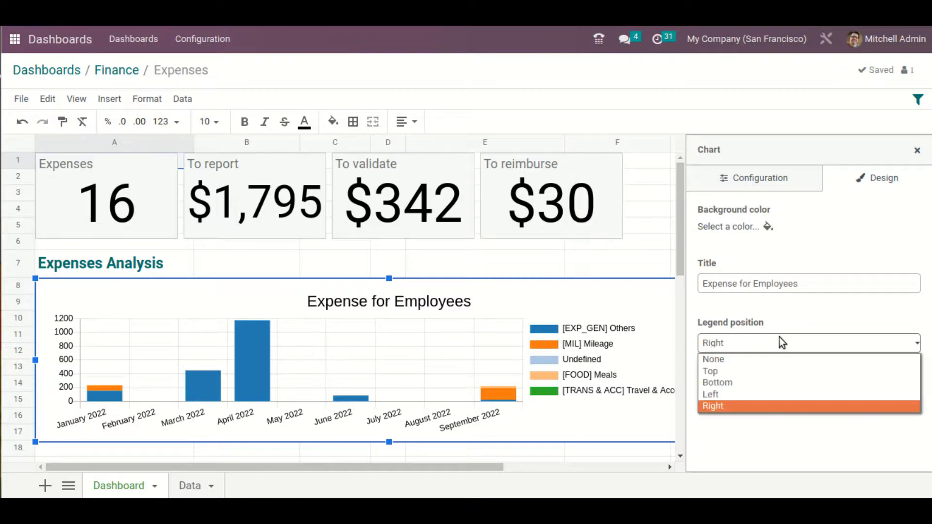
{"action": "left_click", "coordinate": [767, 372]}
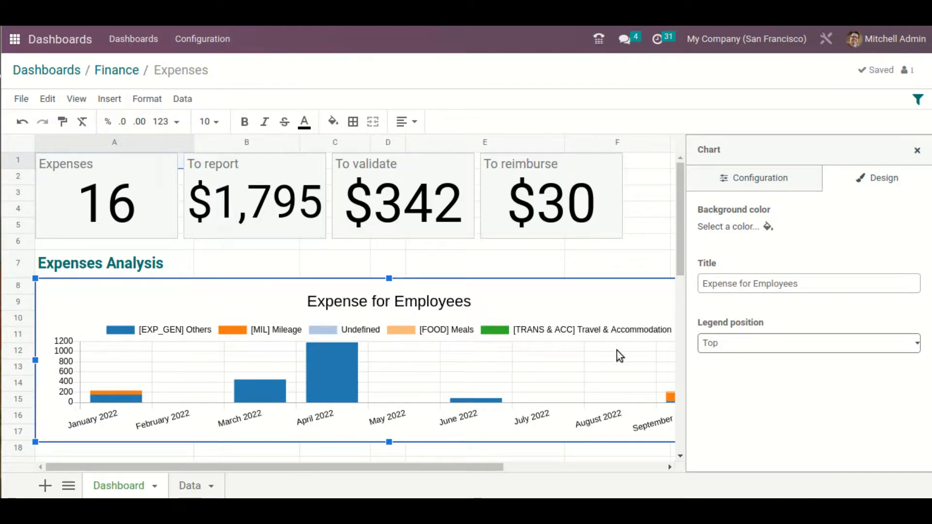
{"action": "left_click", "coordinate": [789, 344]}
{"action": "left_click", "coordinate": [768, 381]}
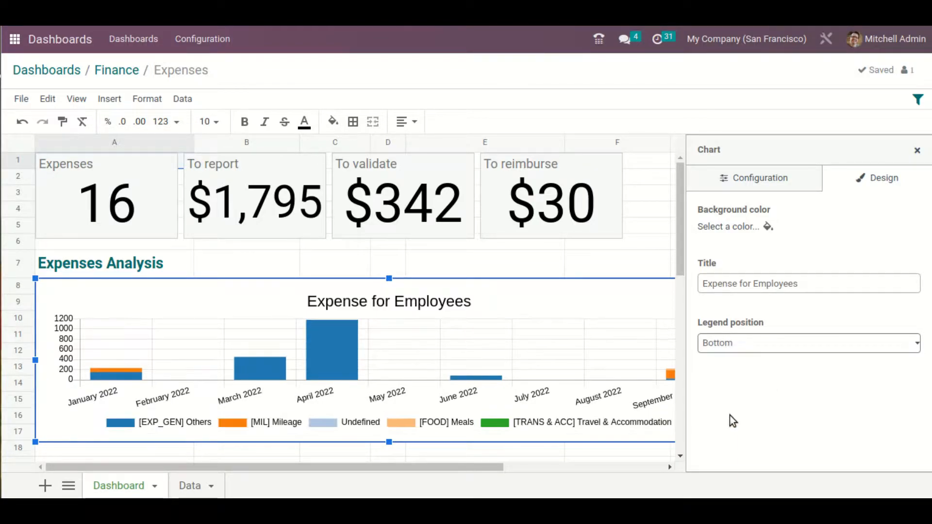
{"action": "left_click_drag", "start_coordinate": [456, 471], "coordinate": [66, 435]}
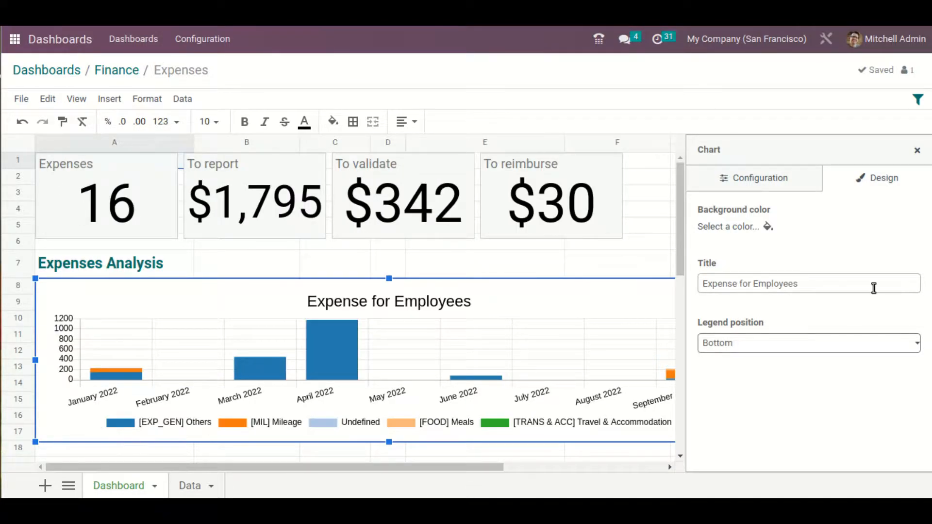
Try the Left legend position for the expense chart and set the legend back to Right
{"action": "left_click", "coordinate": [834, 343]}
{"action": "left_click", "coordinate": [781, 391]}
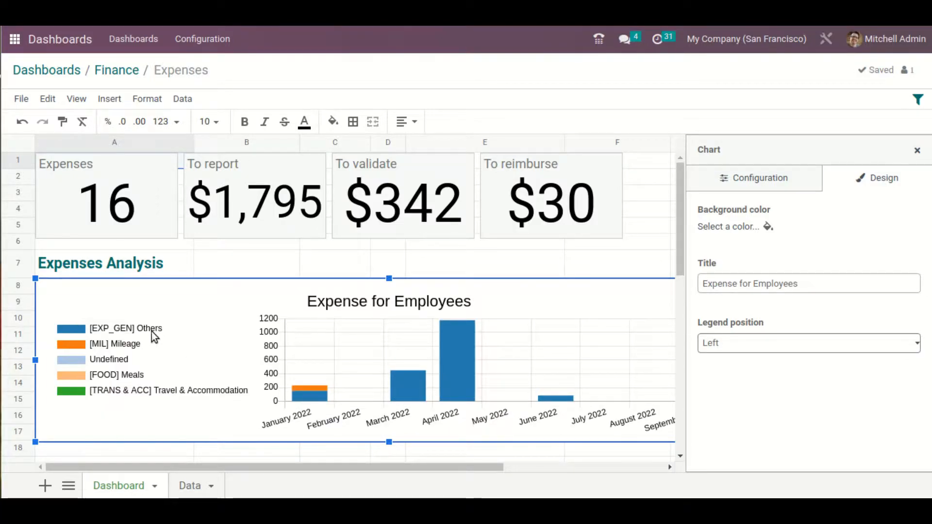
{"action": "left_click", "coordinate": [873, 343]}
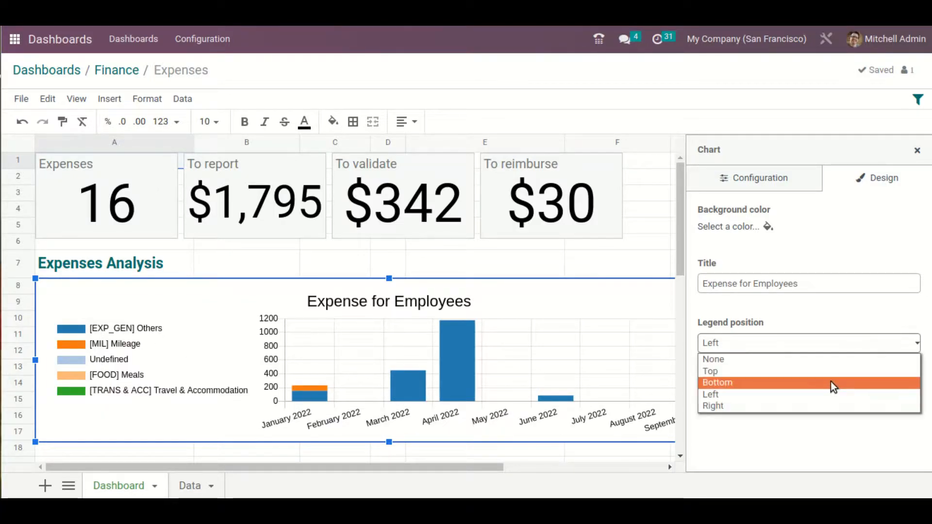
{"action": "left_click", "coordinate": [824, 405]}
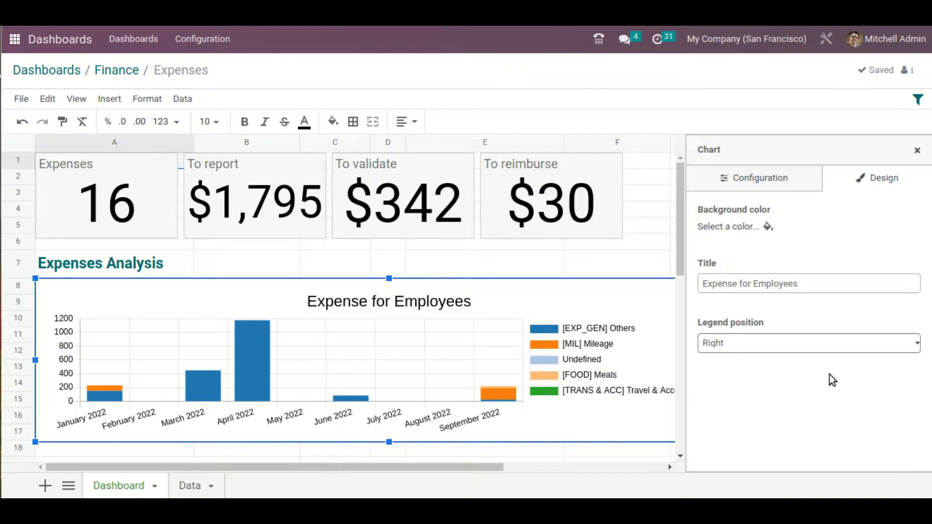
Review the chart's configuration, close its settings and look at the expense tables below the chart
{"action": "left_click", "coordinate": [792, 188]}
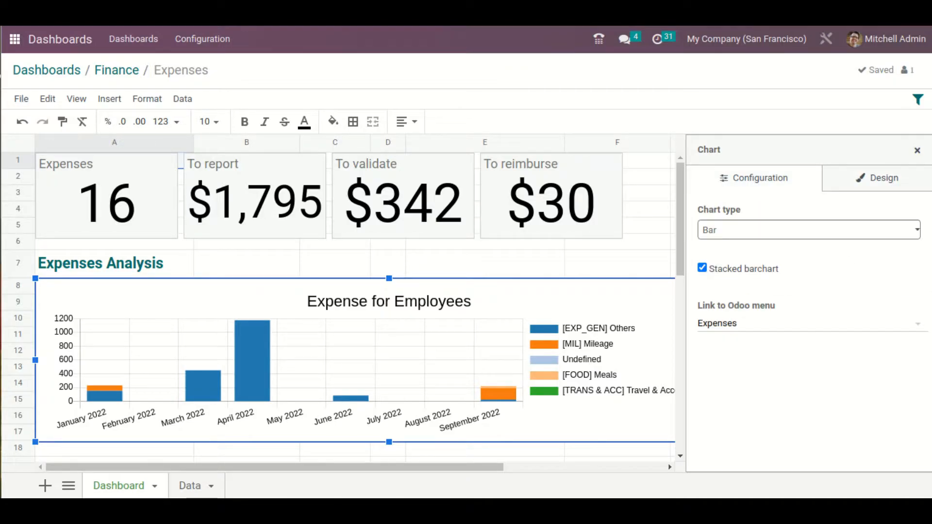
{"action": "left_click", "coordinate": [917, 151]}
{"action": "scroll", "coordinate": [650, 301], "scroll_direction": "down", "scroll_amount": 5}
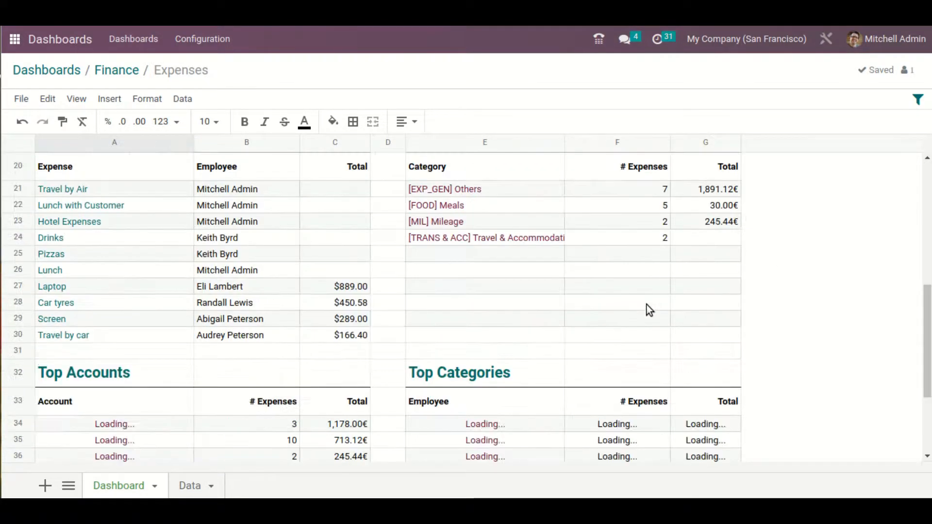
Look over the Expenses dashboard and open its filter settings
{"action": "scroll", "coordinate": [645, 307], "scroll_direction": "down", "scroll_amount": 2}
{"action": "scroll", "coordinate": [642, 309], "scroll_direction": "up", "scroll_amount": 7}
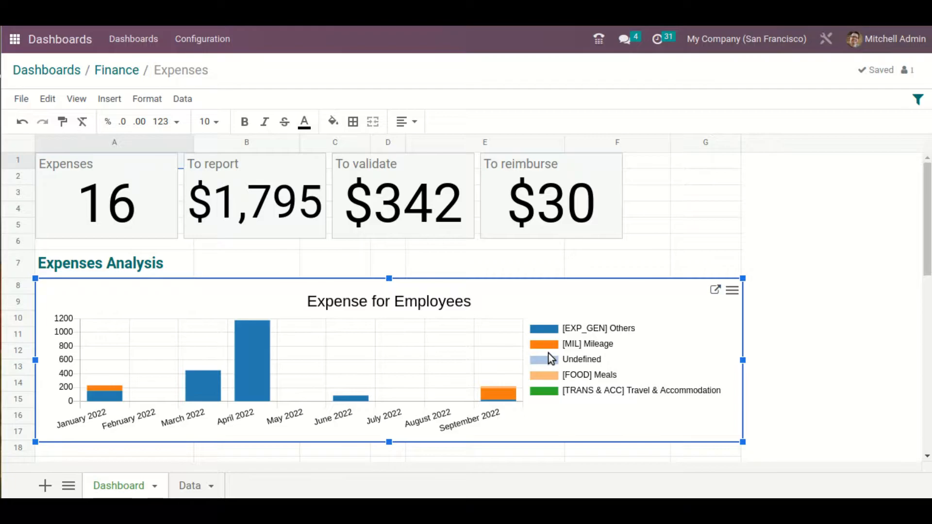
{"action": "scroll", "coordinate": [754, 284], "scroll_direction": "down", "scroll_amount": 5}
{"action": "scroll", "coordinate": [752, 285], "scroll_direction": "up", "scroll_amount": 5}
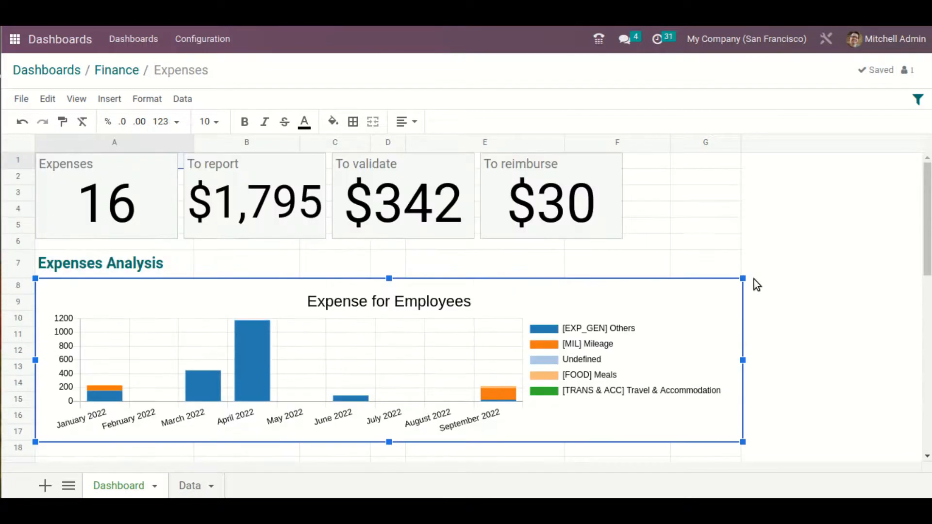
{"action": "left_click", "coordinate": [917, 100]}
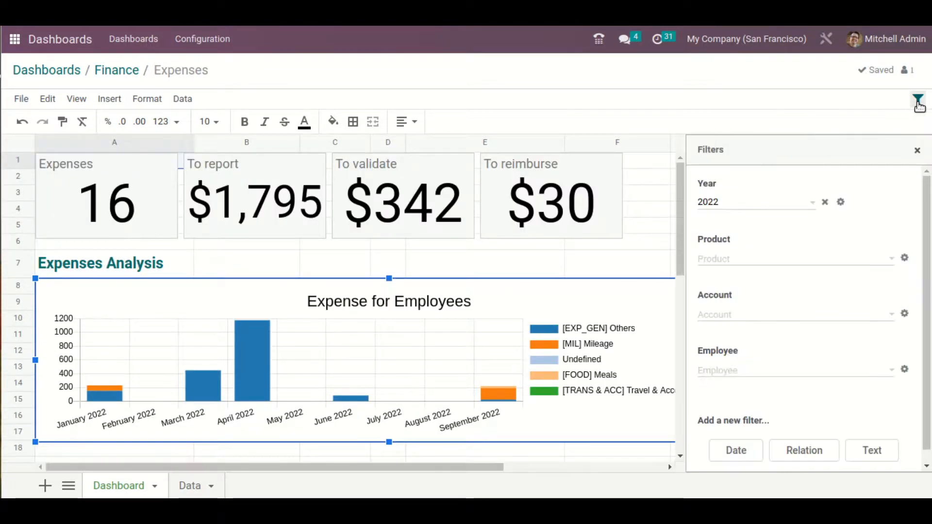
Try 2023 in the Year filter and set the year back to 2022
{"action": "left_click", "coordinate": [788, 207]}
{"action": "left_click", "coordinate": [725, 297]}
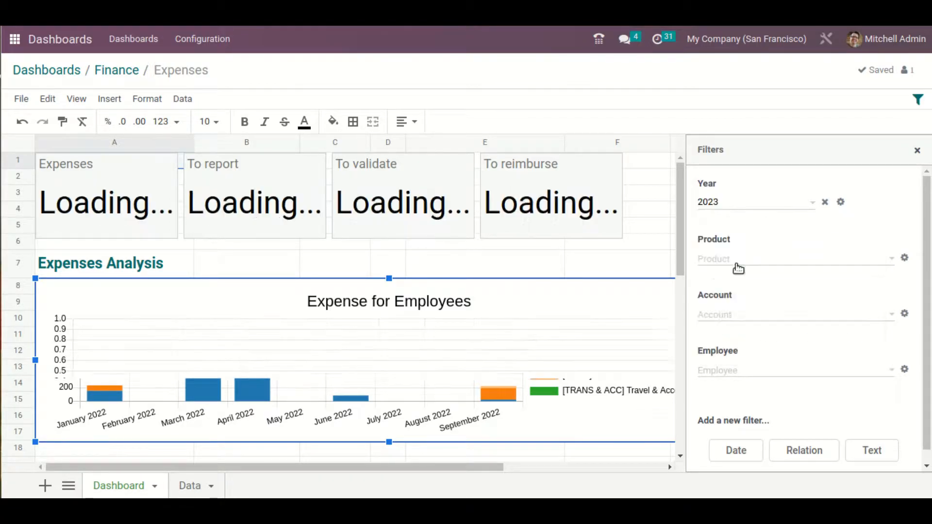
{"action": "left_click", "coordinate": [759, 201]}
{"action": "left_click", "coordinate": [851, 255]}
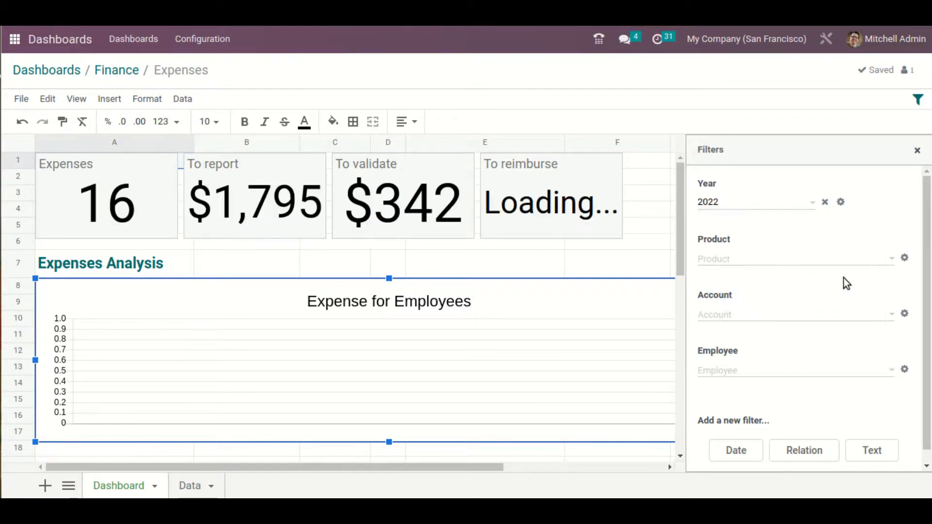
Try filtering by the product [DESK0005] Customizable Desk (Custom, White) and remove it from the Product filter
{"action": "left_click", "coordinate": [784, 262]}
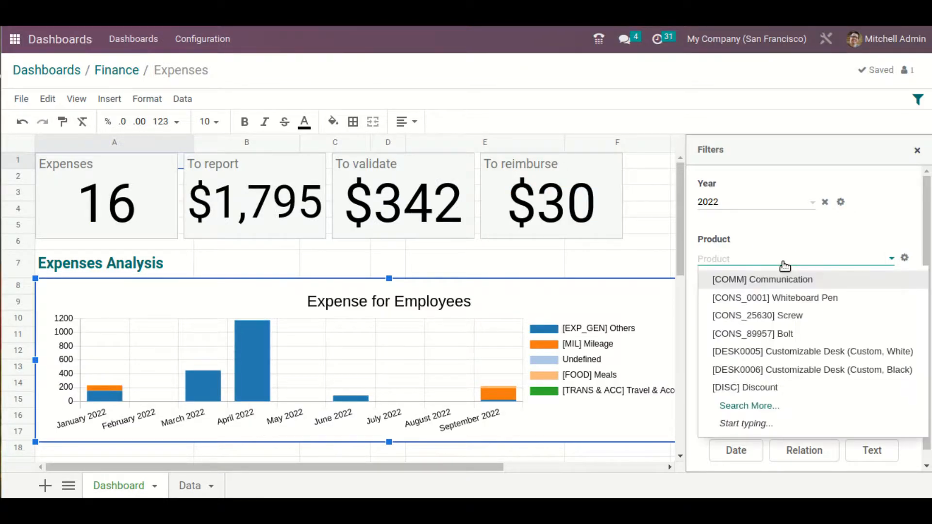
{"action": "left_click", "coordinate": [818, 358]}
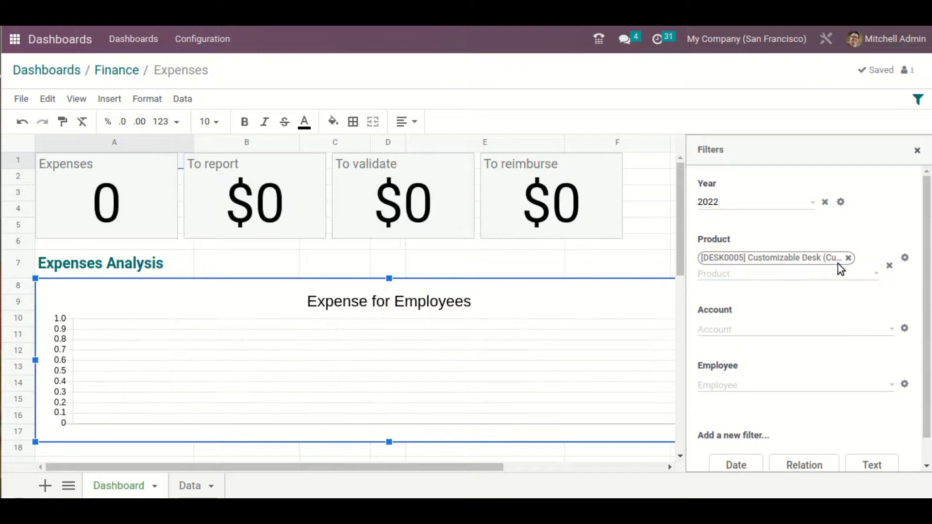
{"action": "left_click", "coordinate": [847, 259]}
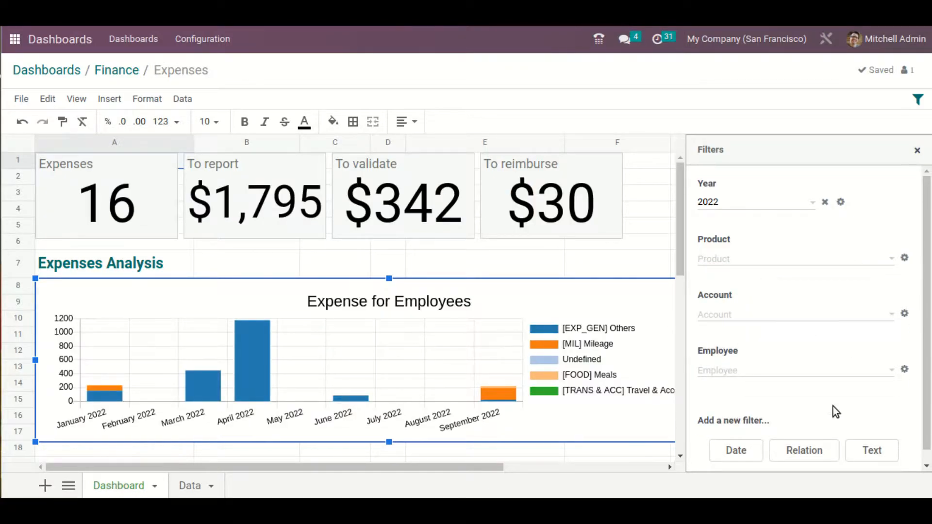
Look at the available choices in the Account and Employee filters without selecting any
{"action": "scroll", "coordinate": [825, 344], "scroll_direction": "down", "scroll_amount": 1}
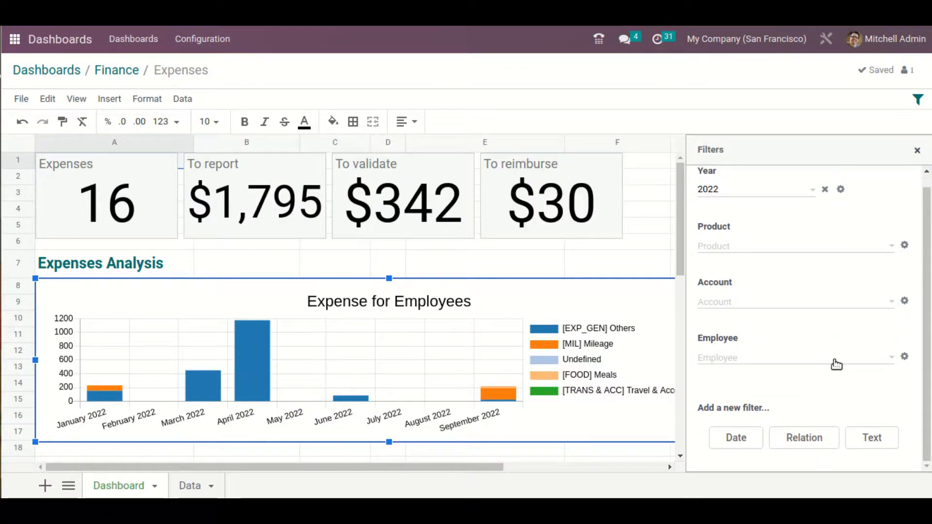
{"action": "left_click", "coordinate": [816, 310]}
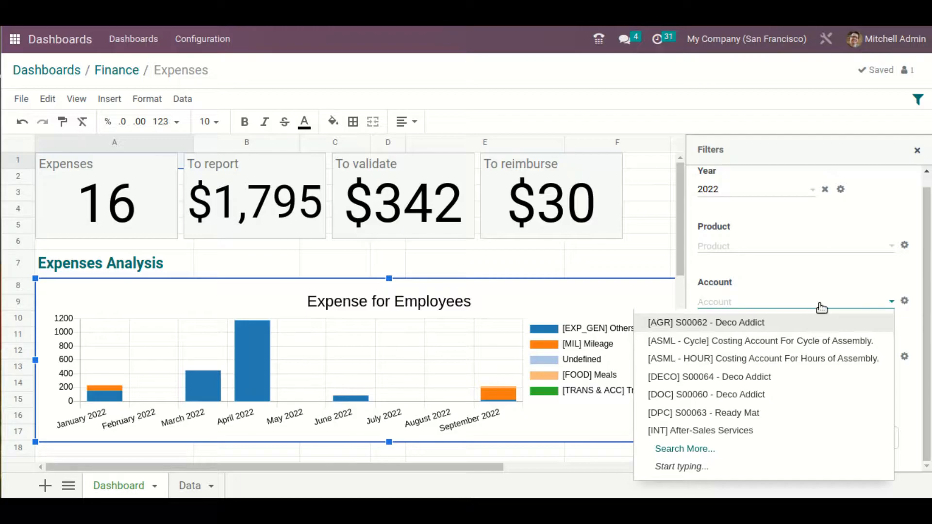
{"action": "left_click", "coordinate": [821, 308]}
{"action": "left_click", "coordinate": [833, 362]}
{"action": "left_click", "coordinate": [831, 359]}
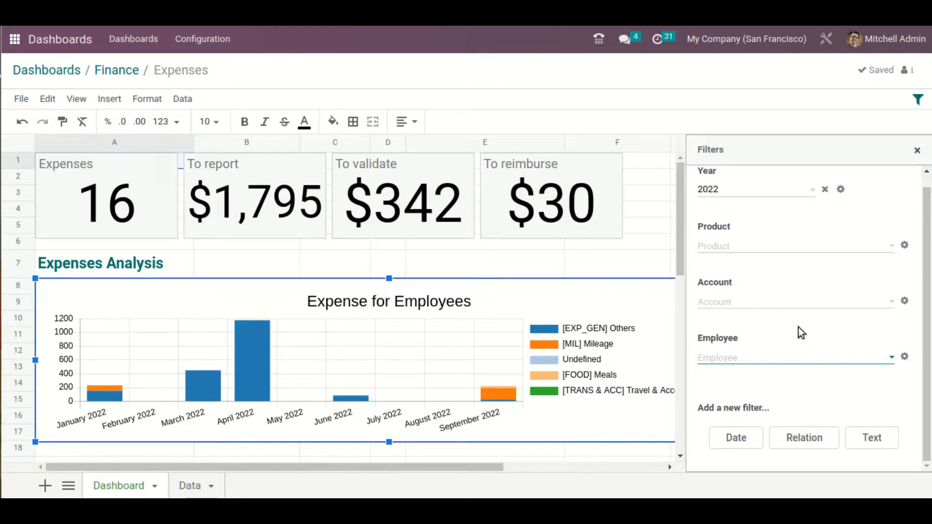
Start a new date filter and try the Quarter, Month and Relative Period time ranges before going back to Year
{"action": "left_click", "coordinate": [750, 444]}
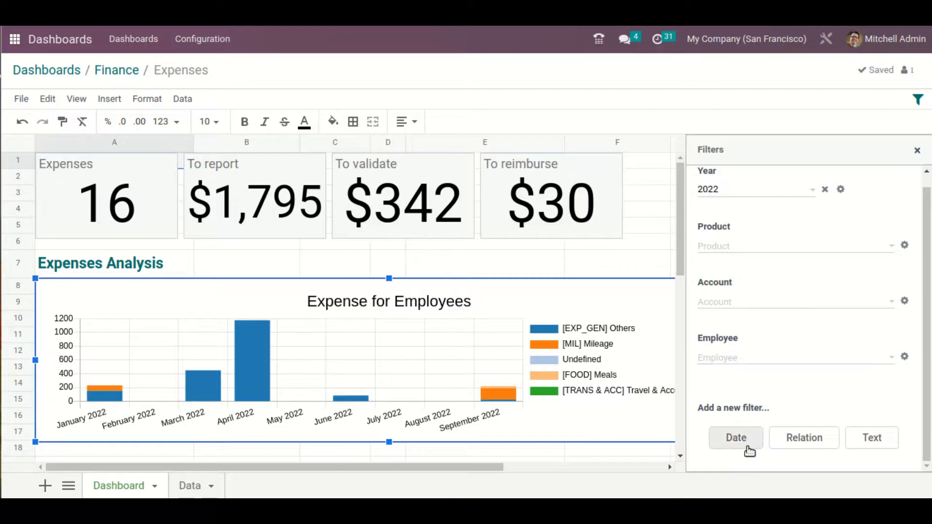
{"action": "scroll", "coordinate": [808, 344], "scroll_direction": "down", "scroll_amount": 3}
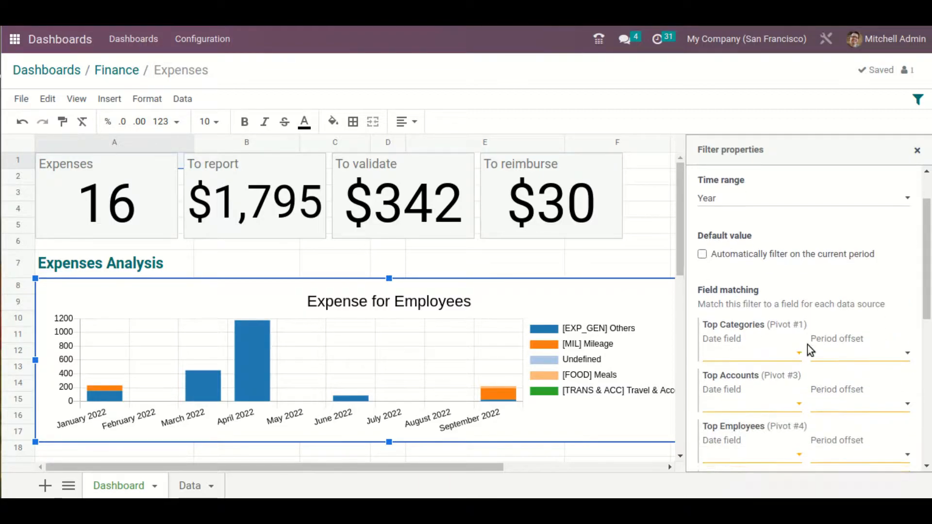
{"action": "scroll", "coordinate": [771, 298], "scroll_direction": "up", "scroll_amount": 3}
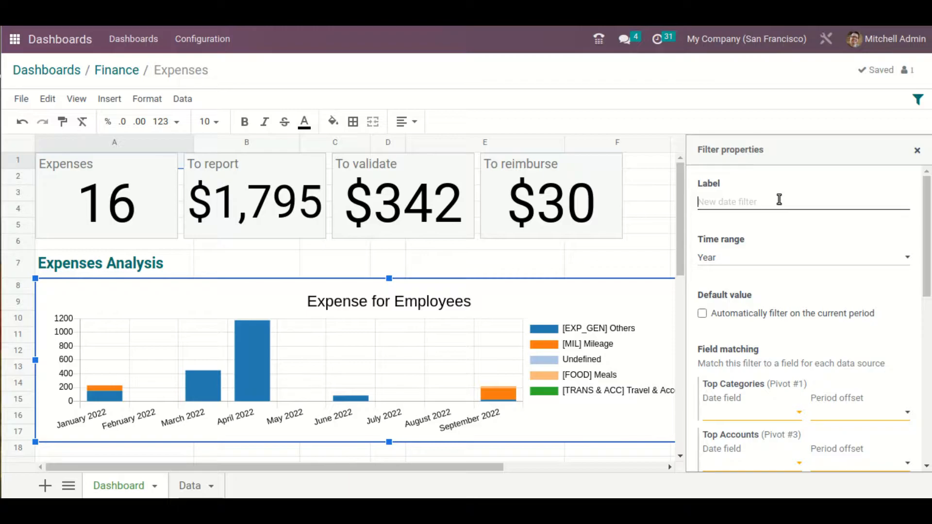
{"action": "left_click", "coordinate": [782, 255]}
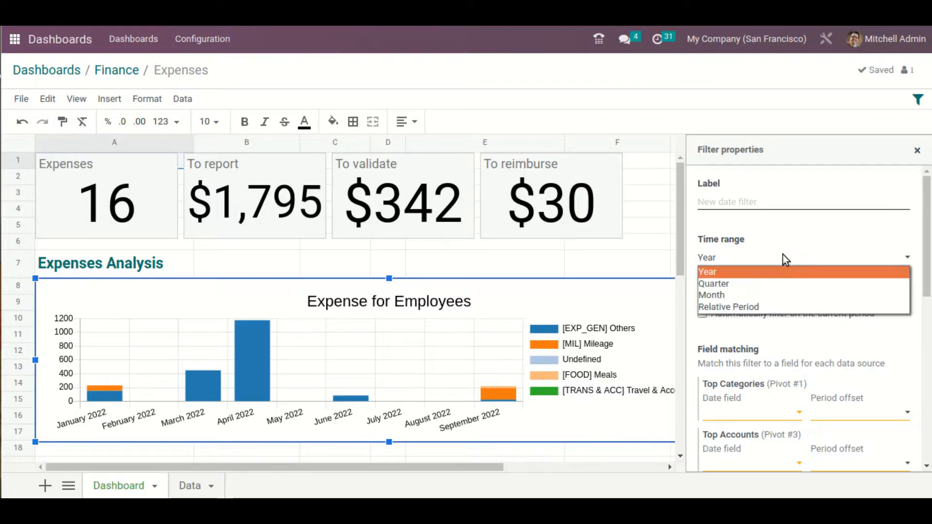
{"action": "left_click", "coordinate": [770, 279]}
{"action": "left_click", "coordinate": [778, 266]}
{"action": "left_click", "coordinate": [779, 296]}
{"action": "left_click", "coordinate": [785, 266]}
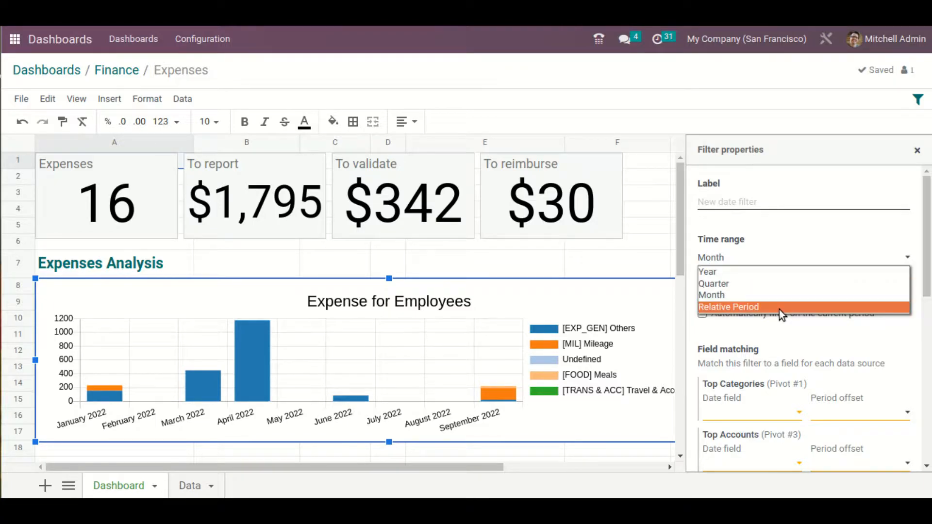
{"action": "left_click", "coordinate": [779, 309]}
{"action": "left_click", "coordinate": [792, 267]}
{"action": "left_click", "coordinate": [793, 270]}
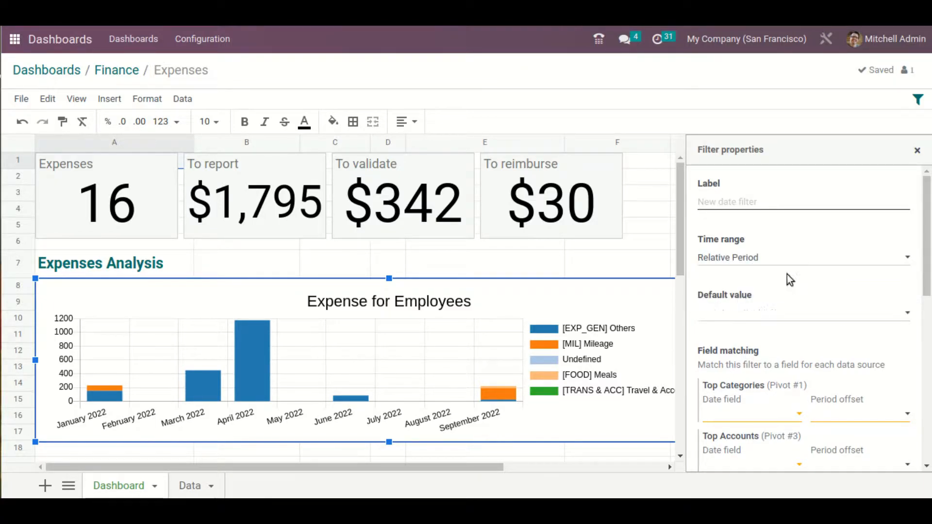
Set the date filter's time range to Quarter, label it "Quarter" and enable automatic filtering on the current period
{"action": "left_click", "coordinate": [794, 204]}
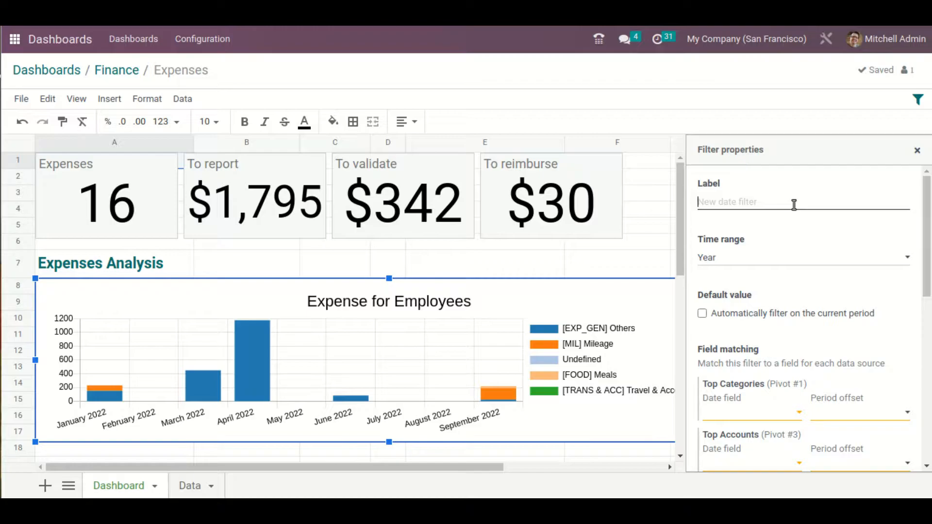
{"action": "left_click", "coordinate": [790, 265]}
{"action": "left_click", "coordinate": [788, 285]}
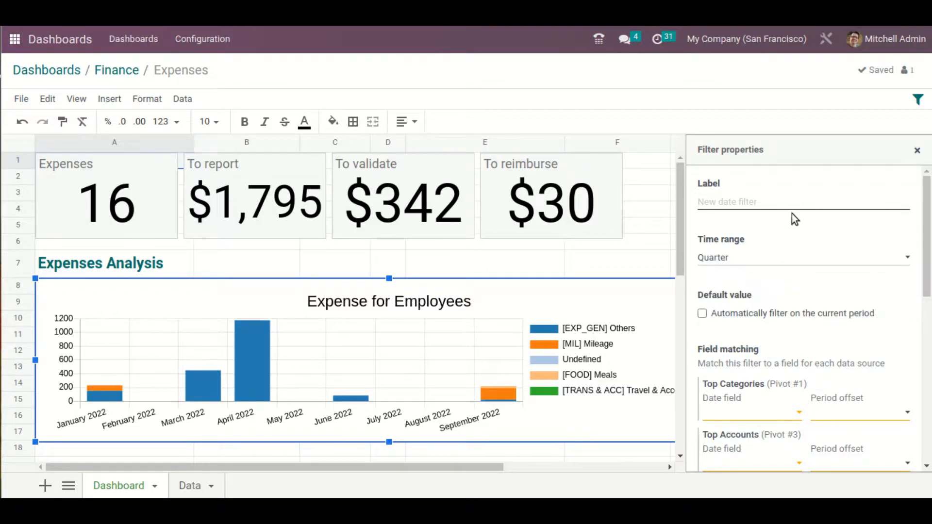
{"action": "left_click", "coordinate": [795, 210]}
{"action": "type", "text": "Quarter"}
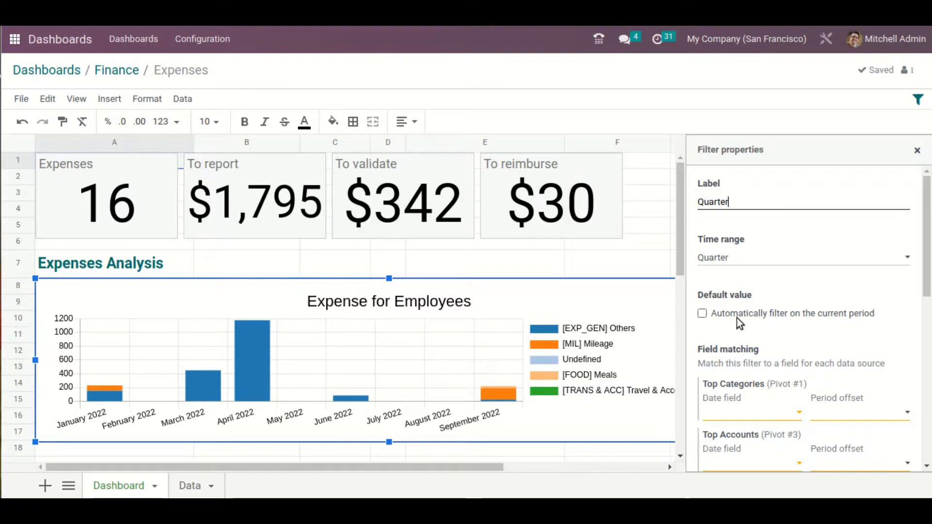
{"action": "left_click", "coordinate": [701, 313]}
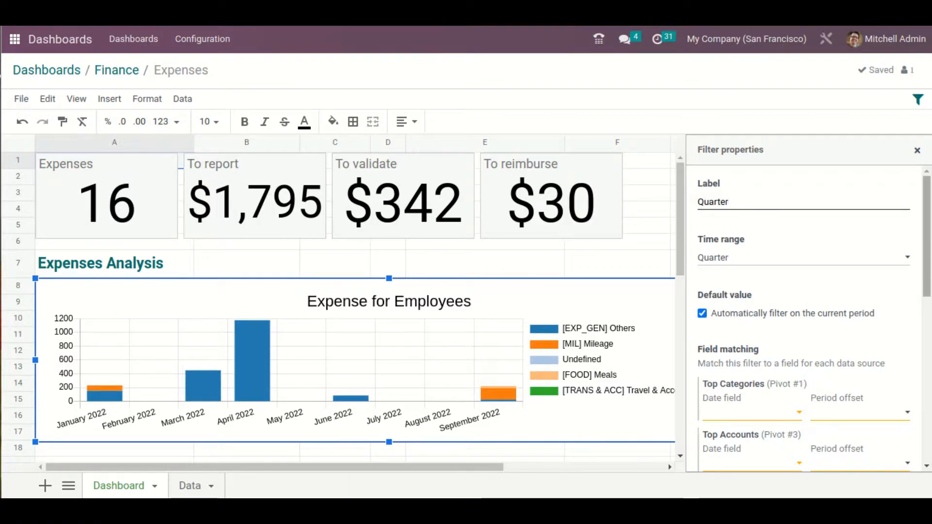
Examine the date fields offered for matching the Top Categories data source and leave the list without choosing one
{"action": "scroll", "coordinate": [703, 316], "scroll_direction": "down", "scroll_amount": 3}
{"action": "left_click", "coordinate": [783, 276]}
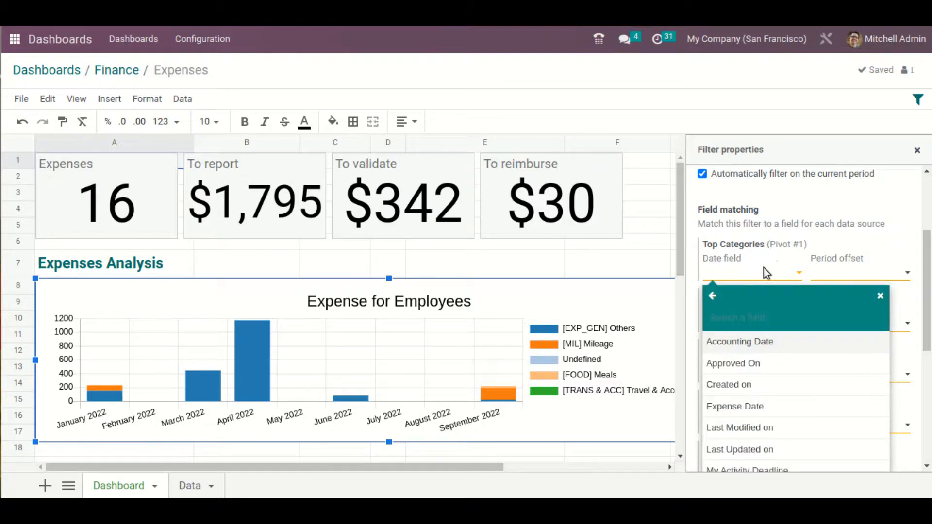
{"action": "scroll", "coordinate": [803, 376], "scroll_direction": "down", "scroll_amount": 3}
{"action": "scroll", "coordinate": [806, 369], "scroll_direction": "down", "scroll_amount": 3}
{"action": "scroll", "coordinate": [796, 357], "scroll_direction": "up", "scroll_amount": 6}
{"action": "left_click", "coordinate": [881, 295]}
Check the period offset options for the remaining data sources and cancel the new date filter
{"action": "left_click_drag", "start_coordinate": [926, 286], "coordinate": [926, 348]}
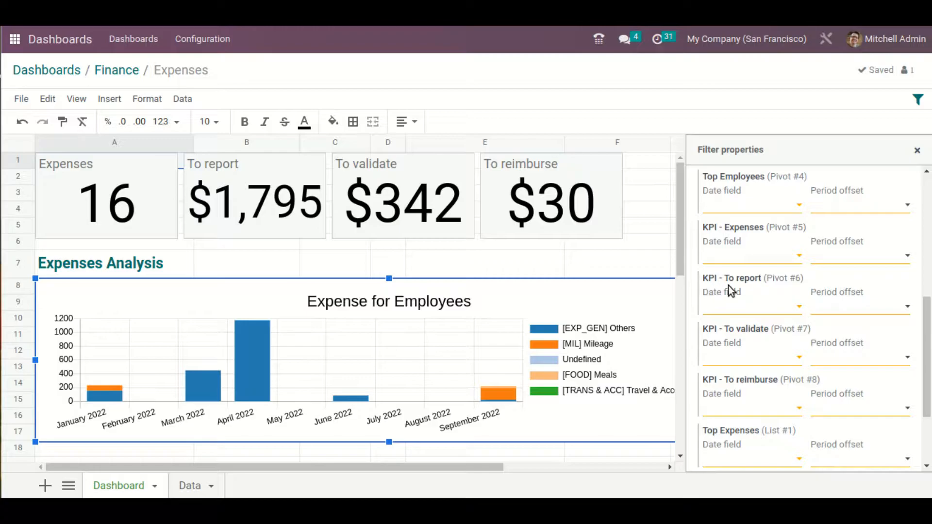
{"action": "left_click", "coordinate": [891, 361]}
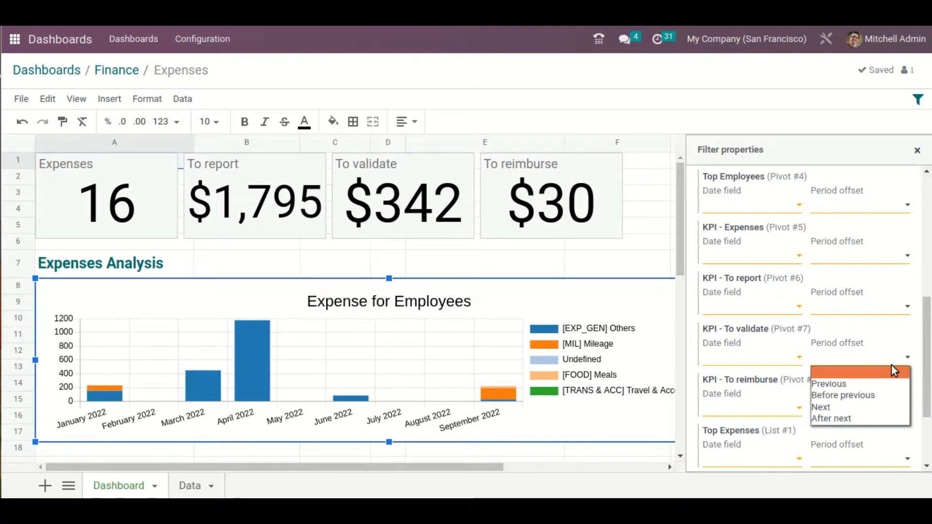
{"action": "left_click", "coordinate": [874, 306]}
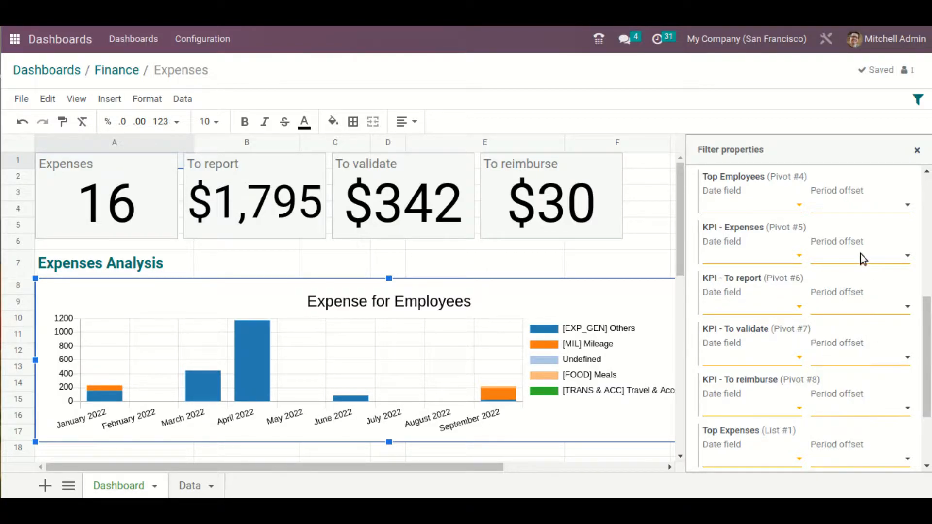
{"action": "left_click", "coordinate": [869, 207]}
{"action": "left_click", "coordinate": [927, 344]}
{"action": "left_click_drag", "start_coordinate": [927, 413], "coordinate": [924, 460]}
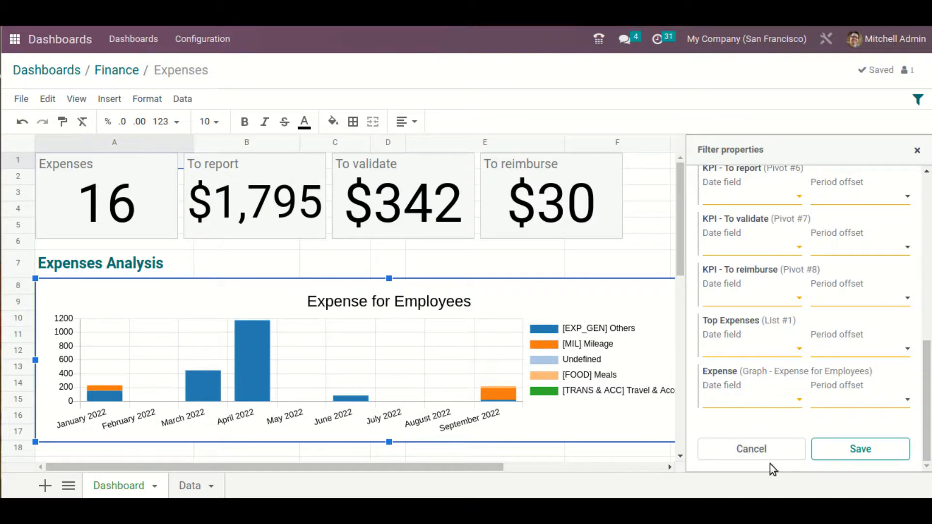
{"action": "left_click", "coordinate": [769, 448]}
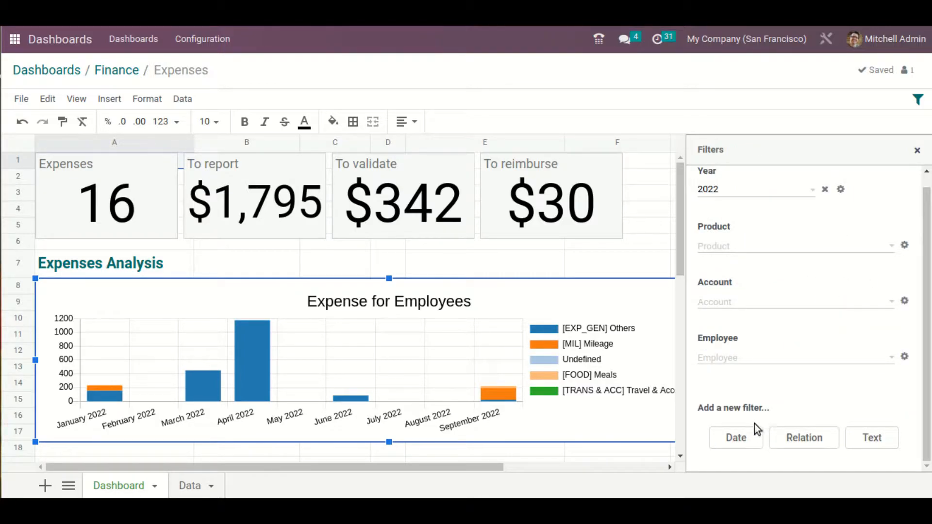
Create a relation filter on the Contact model and choose the first listed contact as its default value
{"action": "left_click", "coordinate": [817, 445]}
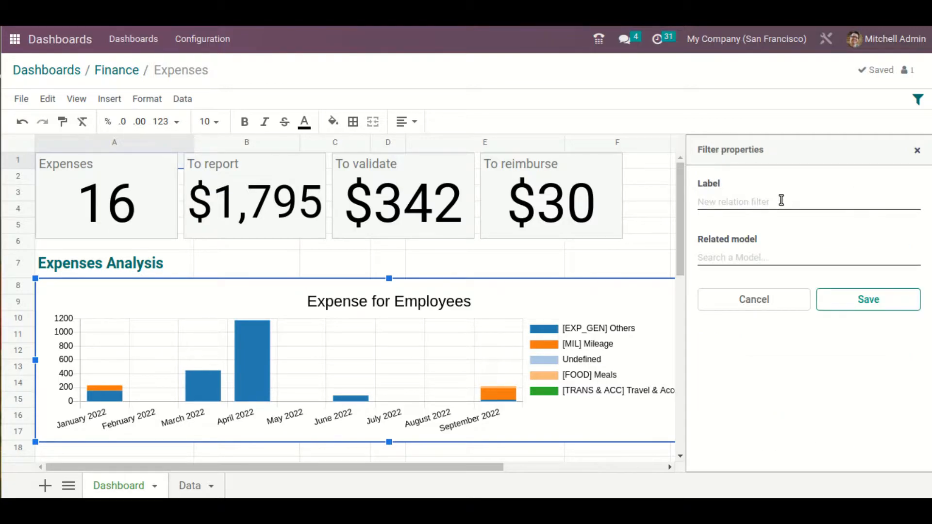
{"action": "left_click", "coordinate": [799, 257]}
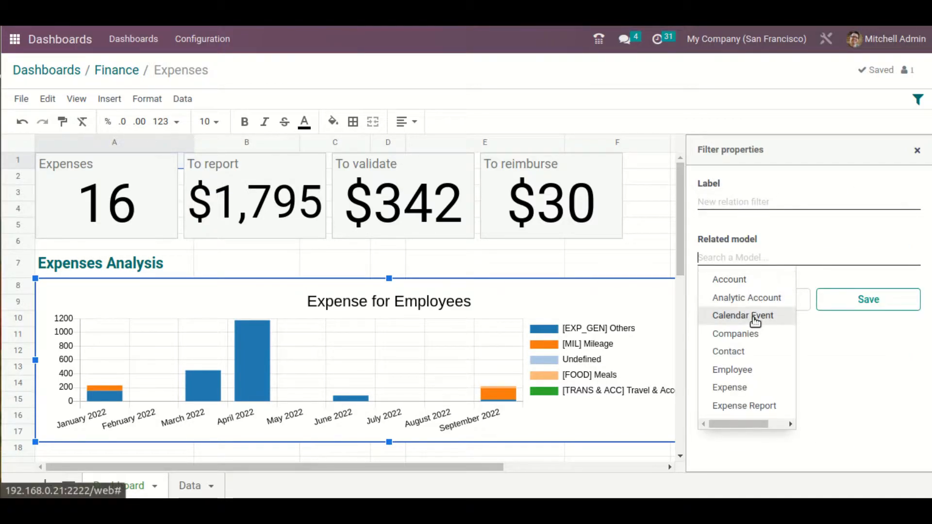
{"action": "left_click", "coordinate": [748, 351]}
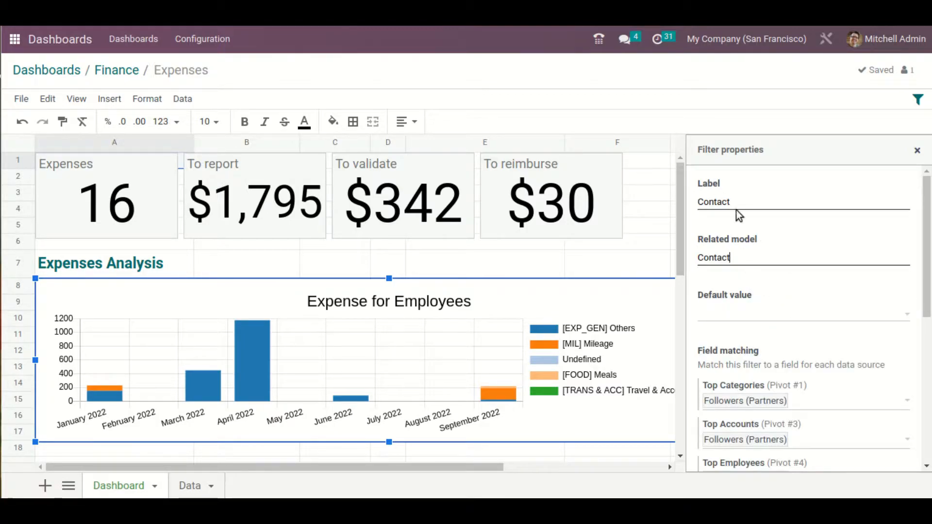
{"action": "left_click", "coordinate": [788, 320]}
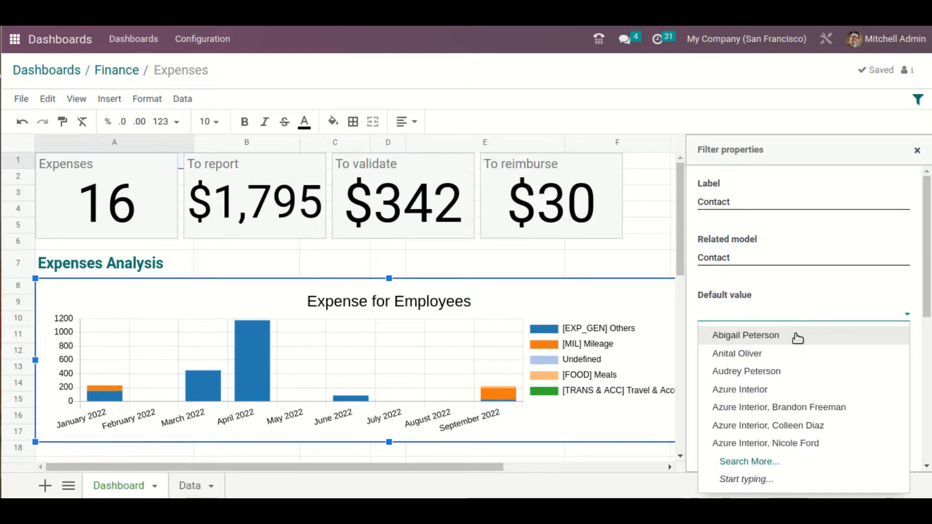
{"action": "left_click", "coordinate": [795, 334]}
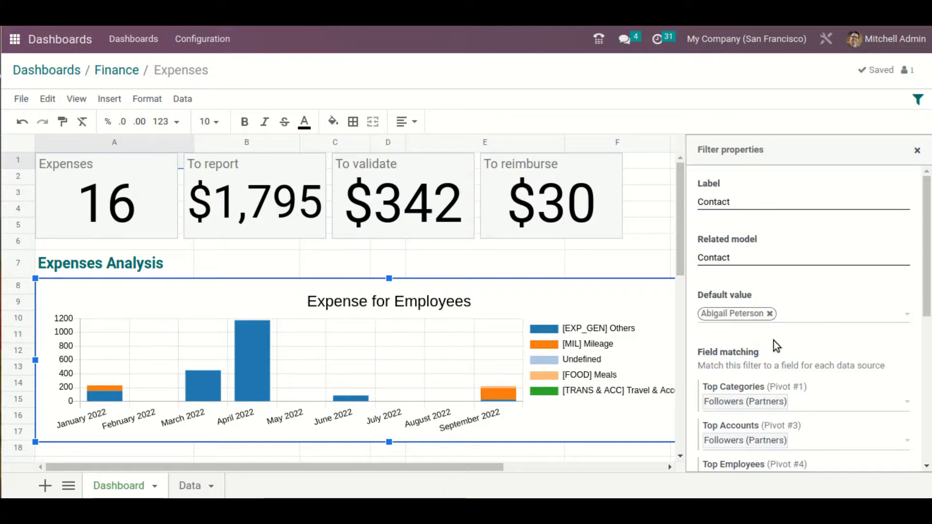
Review the Contact filter's field matching for each data source and save the filter
{"action": "scroll", "coordinate": [773, 340], "scroll_direction": "down", "scroll_amount": 6}
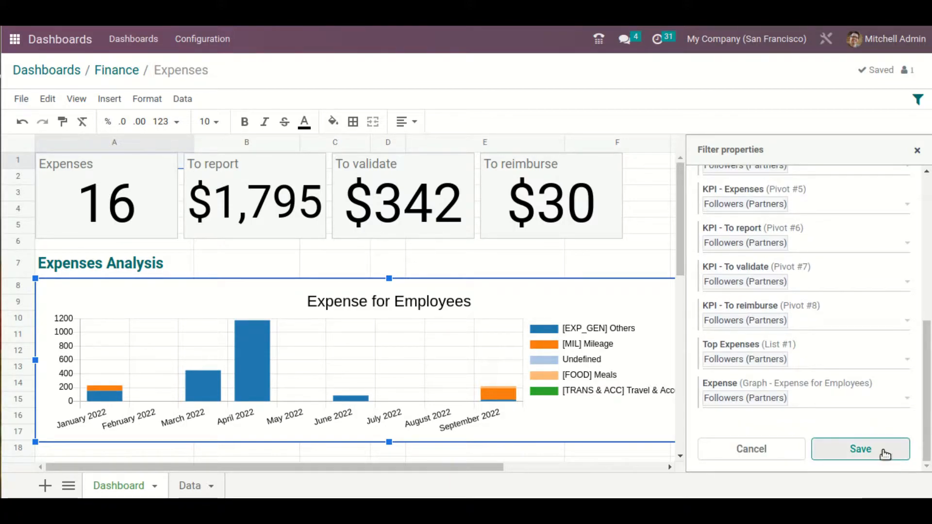
{"action": "scroll", "coordinate": [859, 350], "scroll_direction": "up", "scroll_amount": 2}
{"action": "scroll", "coordinate": [897, 459], "scroll_direction": "down", "scroll_amount": 2}
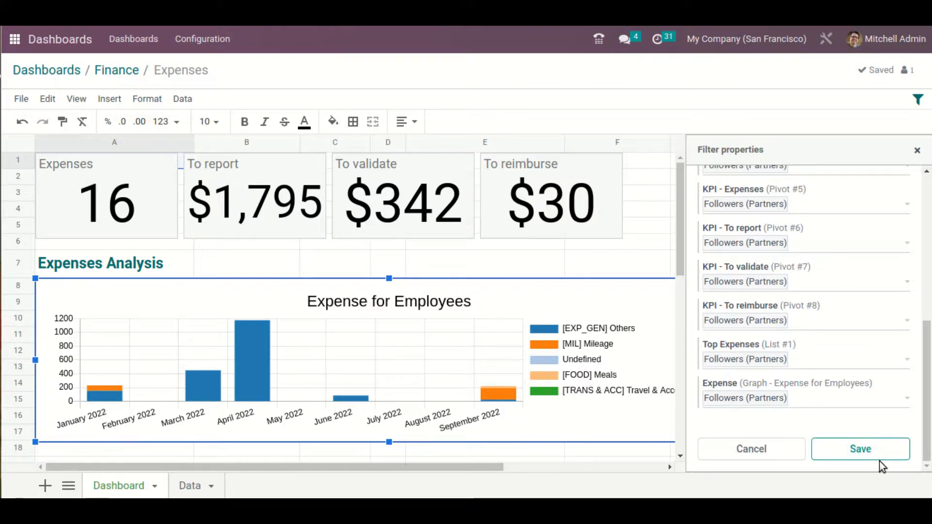
{"action": "left_click", "coordinate": [885, 458]}
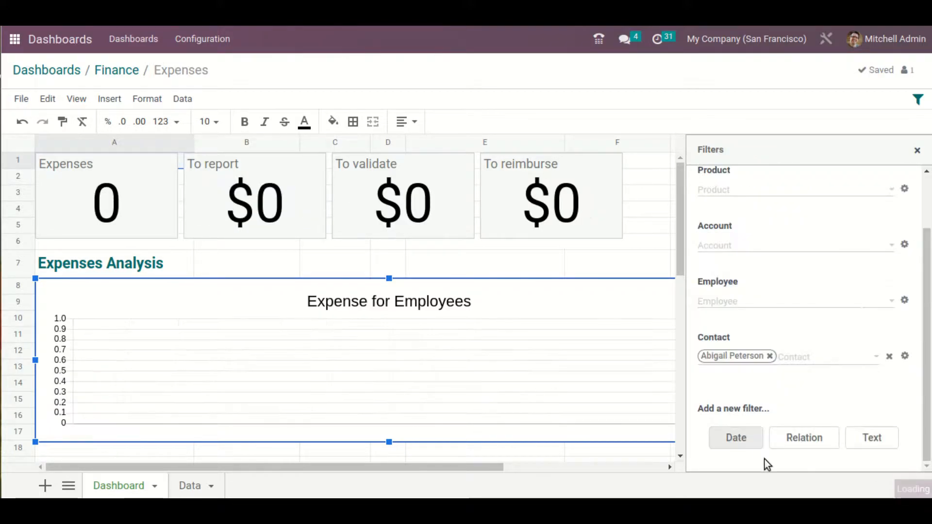
Close the filter settings, return to the Finance group and reopen its Expenses spreadsheet for editing
{"action": "left_click", "coordinate": [914, 152]}
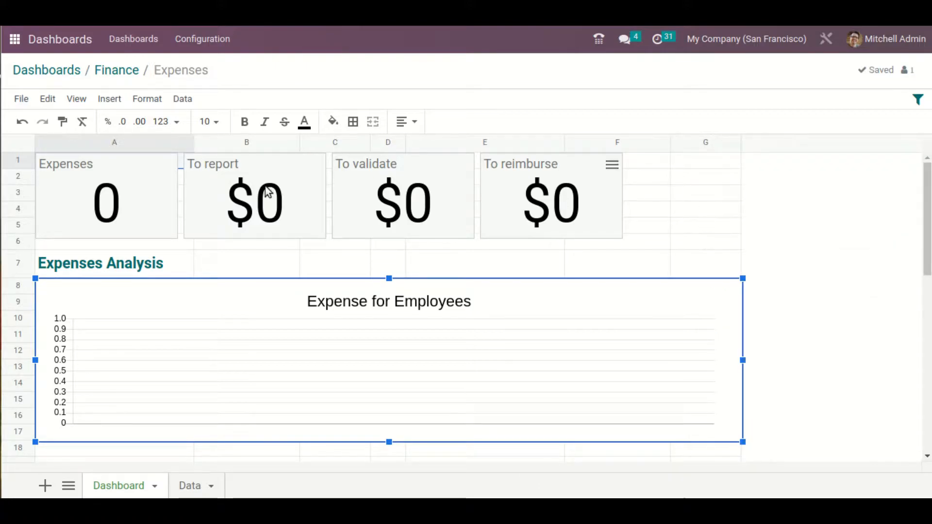
{"action": "left_click", "coordinate": [128, 75]}
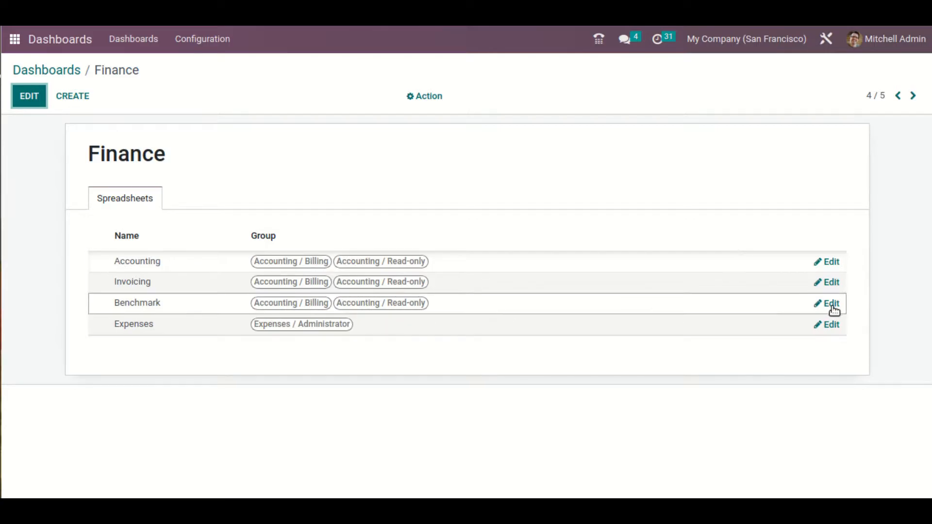
{"action": "left_click", "coordinate": [831, 324]}
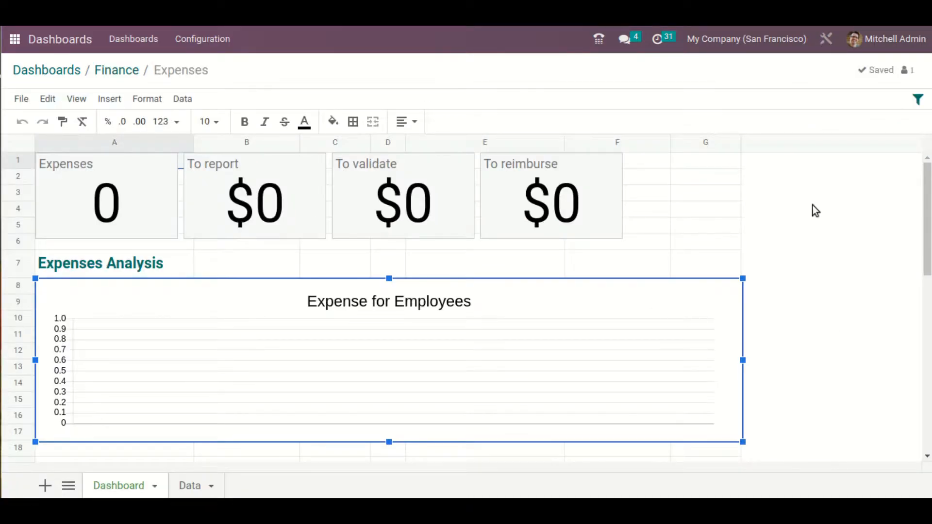
Remove the selected contact from the Expenses dashboard's Contact filter and close the filter list
{"action": "left_click", "coordinate": [919, 101]}
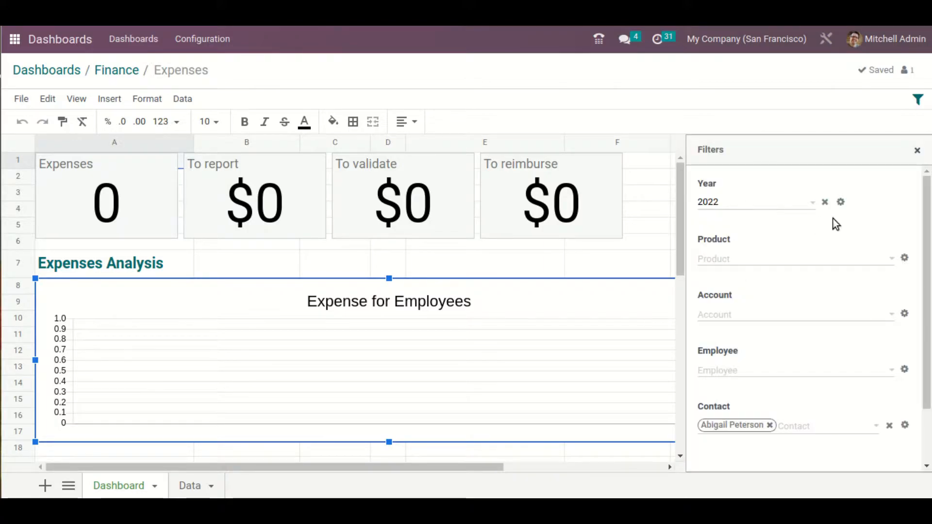
{"action": "scroll", "coordinate": [833, 218], "scroll_direction": "down", "scroll_amount": 2}
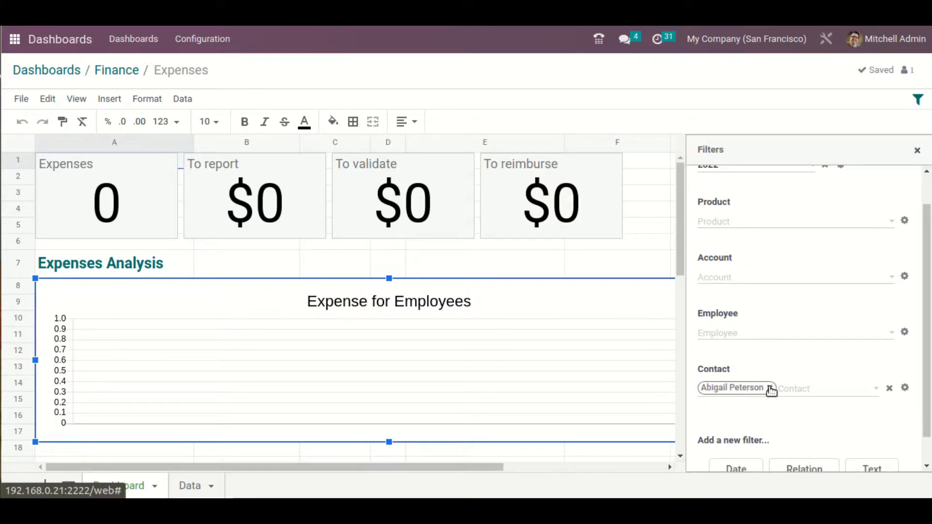
{"action": "left_click", "coordinate": [769, 387]}
{"action": "scroll", "coordinate": [767, 398], "scroll_direction": "down", "scroll_amount": 1}
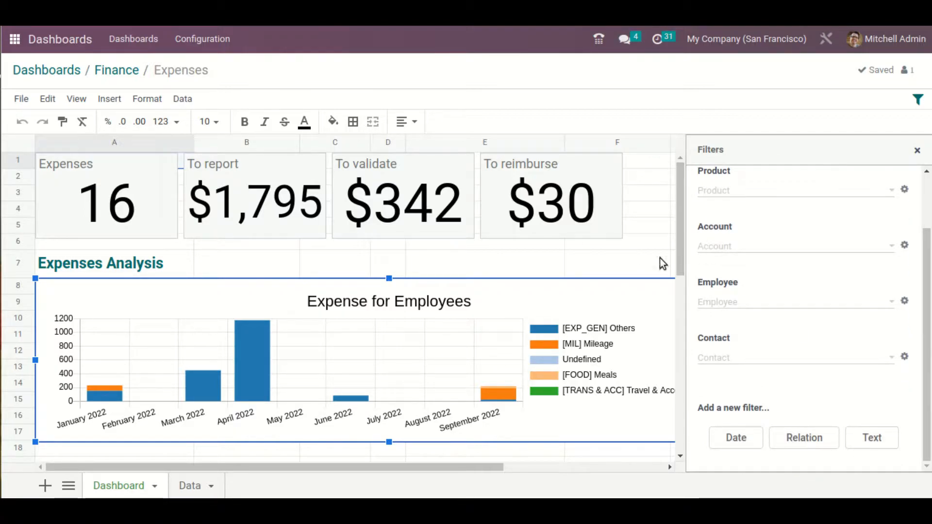
{"action": "left_click", "coordinate": [917, 151]}
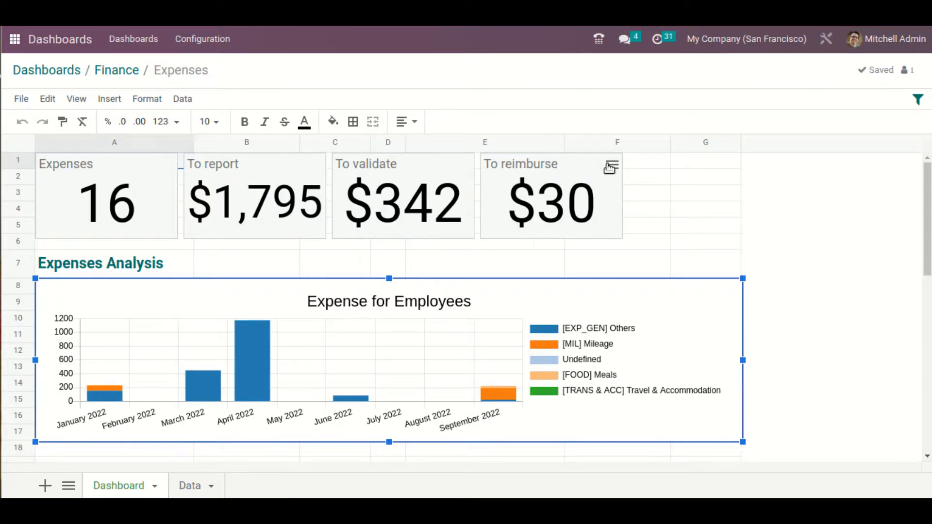
Try the Bar, Gauge, Line and Pie chart types on the To reimburse scorecard
{"action": "left_click", "coordinate": [610, 166]}
{"action": "left_click", "coordinate": [565, 171]}
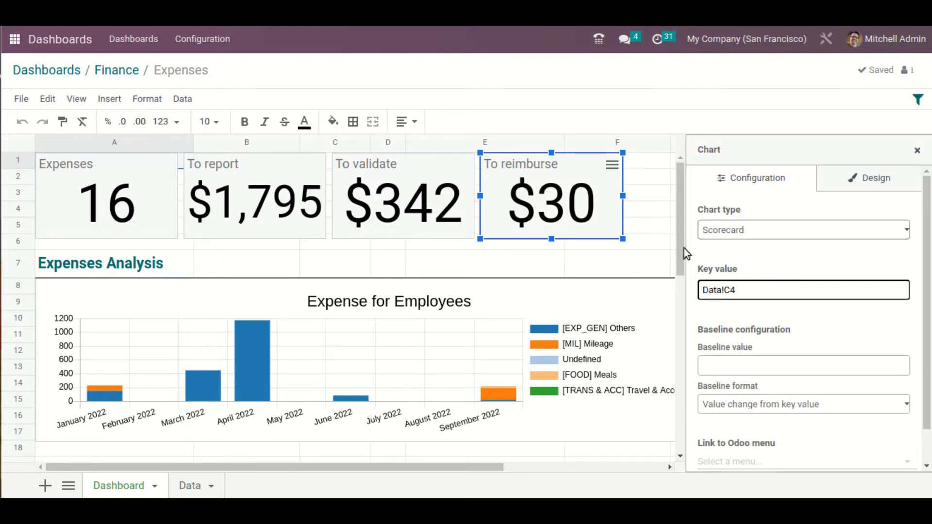
{"action": "left_click", "coordinate": [839, 234]}
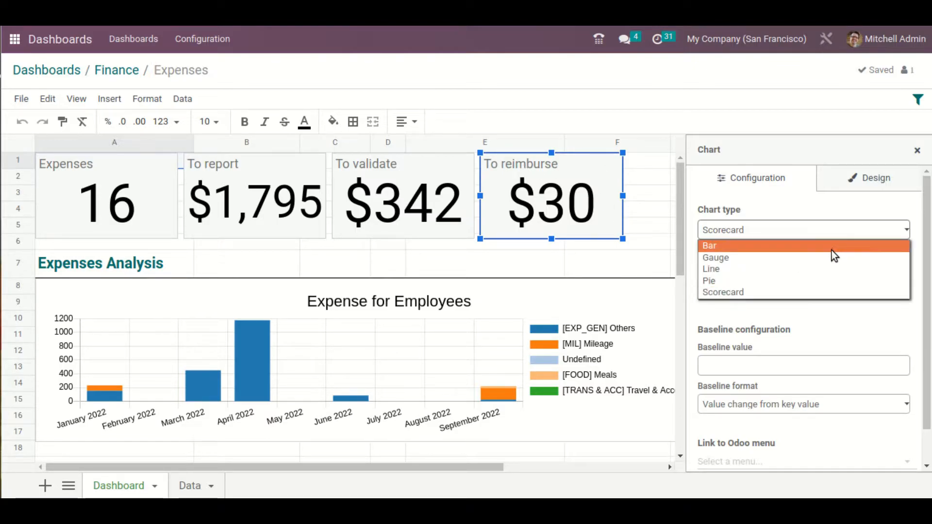
{"action": "left_click", "coordinate": [838, 245]}
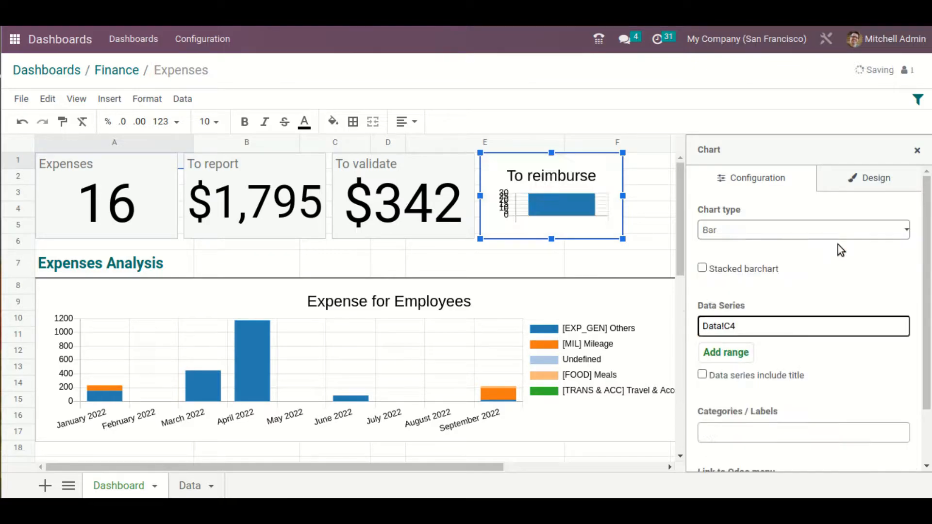
{"action": "left_click", "coordinate": [820, 230]}
{"action": "left_click", "coordinate": [817, 257]}
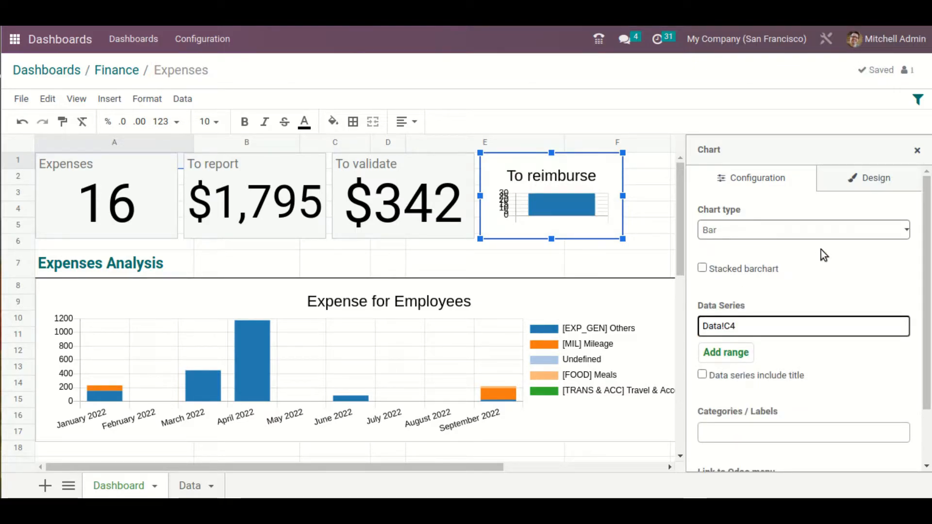
{"action": "left_click", "coordinate": [800, 229]}
{"action": "left_click", "coordinate": [788, 267]}
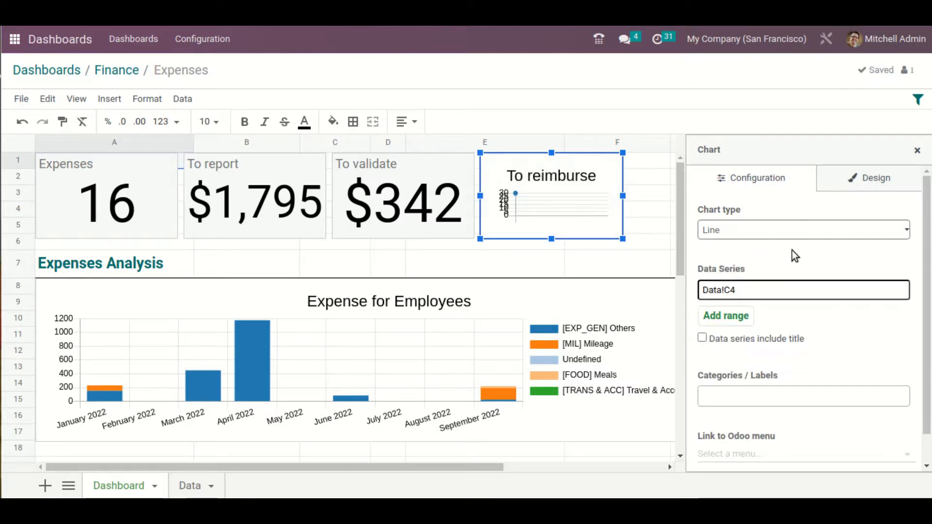
{"action": "left_click", "coordinate": [793, 230]}
{"action": "left_click", "coordinate": [788, 280]}
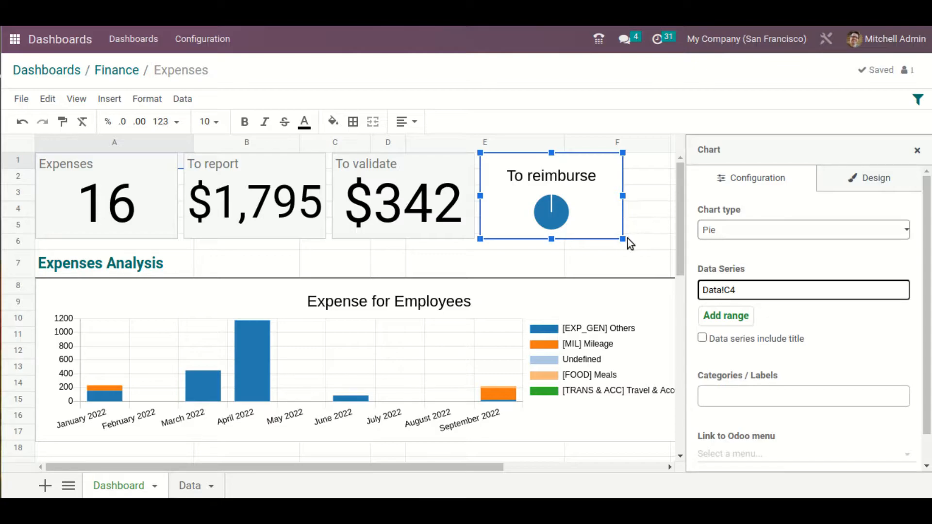
{"action": "left_click", "coordinate": [917, 151]}
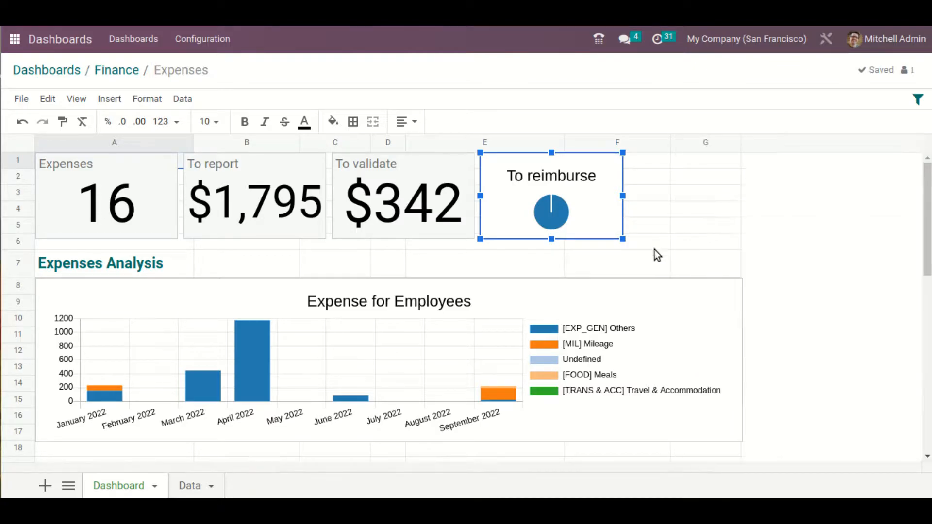
Make the To reimburse chart slightly taller and set its chart type to Scorecard
{"action": "mouse_move", "coordinate": [622, 238]}
{"action": "left_mouse_down"}
{"action": "mouse_move", "coordinate": [718, 283]}
{"action": "mouse_move", "coordinate": [617, 271]}
{"action": "mouse_move", "coordinate": [613, 245]}
{"action": "mouse_move", "coordinate": [621, 247]}
{"action": "left_mouse_up"}
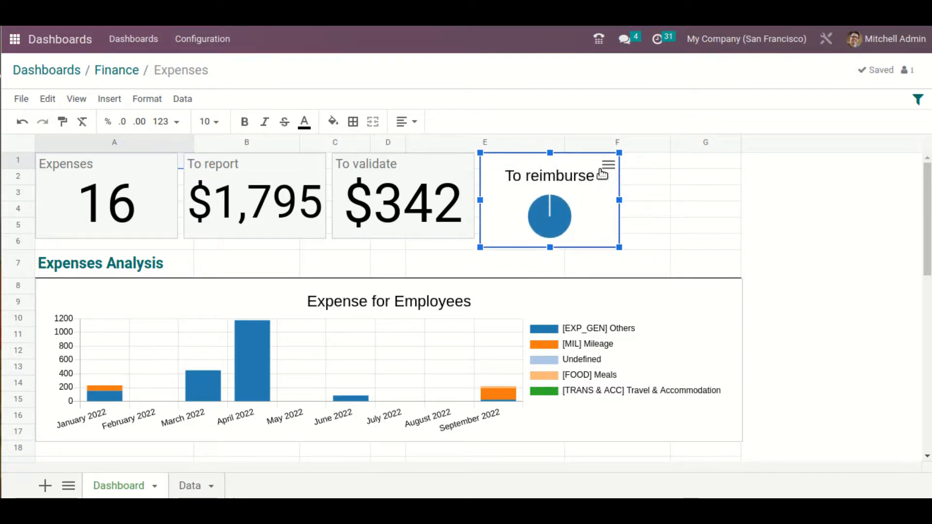
{"action": "left_click", "coordinate": [605, 167]}
{"action": "left_click", "coordinate": [566, 172]}
{"action": "left_click", "coordinate": [845, 230]}
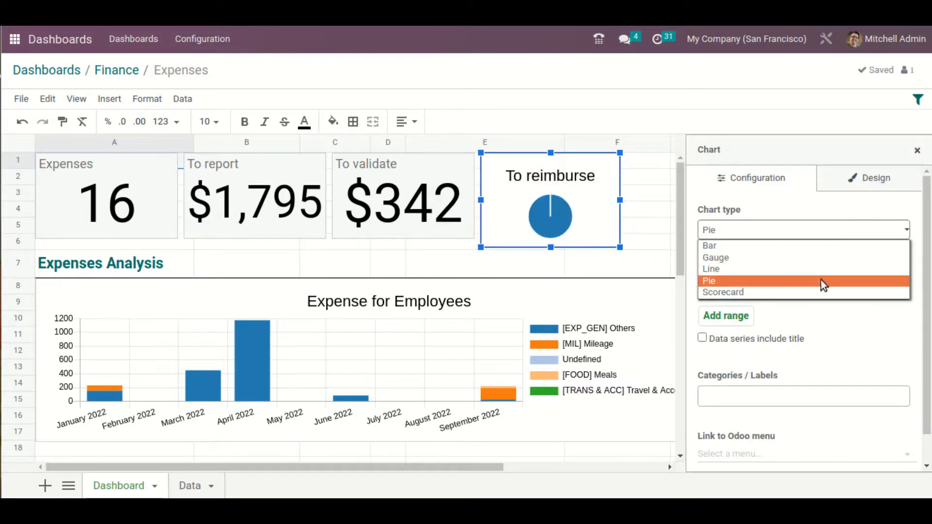
{"action": "left_click", "coordinate": [817, 292]}
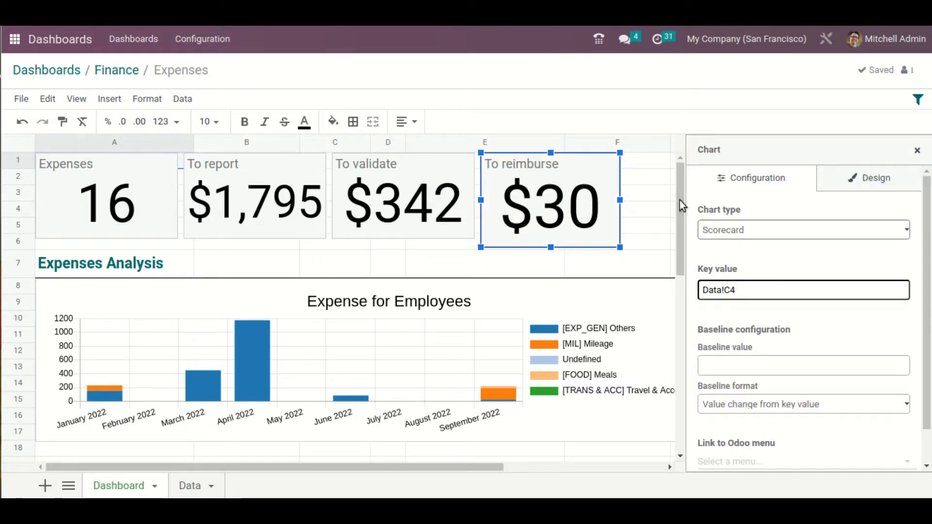
Change the To reimburse scorecard's background color, trying orange first and settling on a soft yellow
{"action": "left_click", "coordinate": [893, 180]}
{"action": "left_click", "coordinate": [768, 226]}
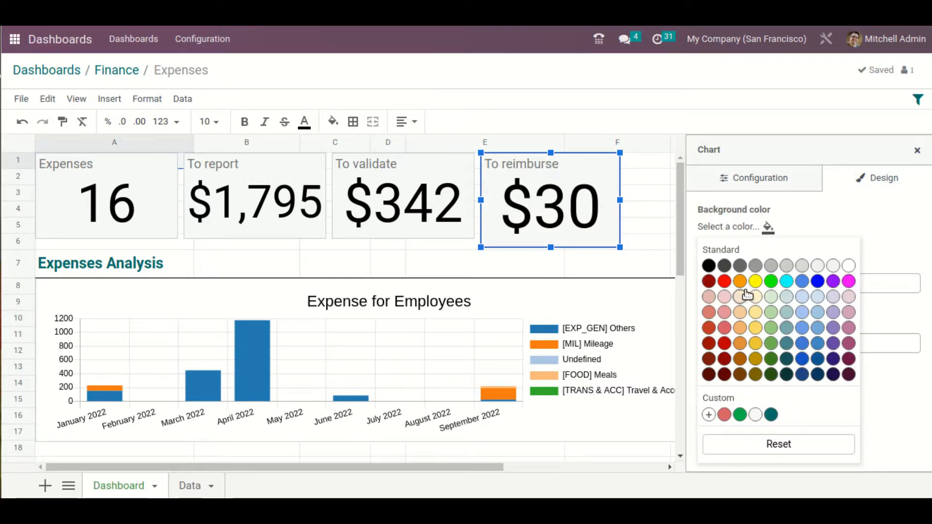
{"action": "left_click", "coordinate": [741, 344]}
{"action": "left_click", "coordinate": [771, 226]}
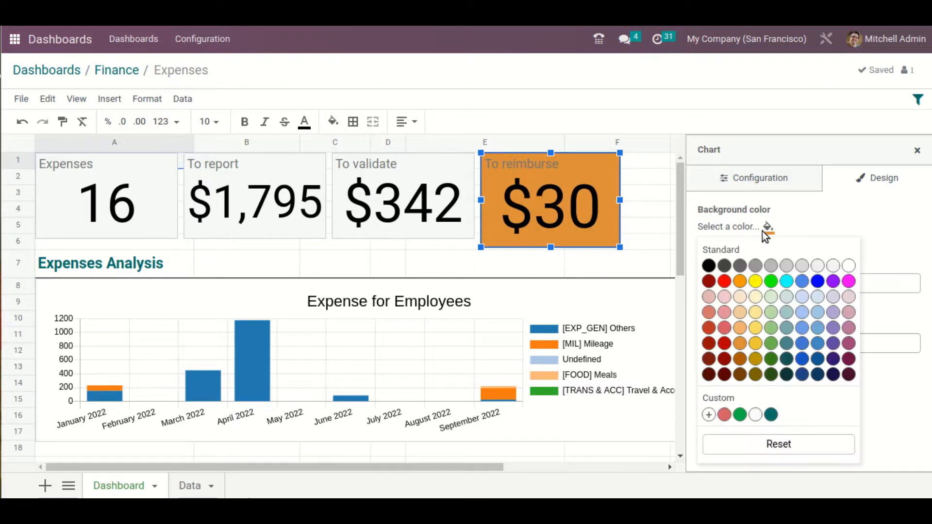
{"action": "left_click", "coordinate": [756, 327]}
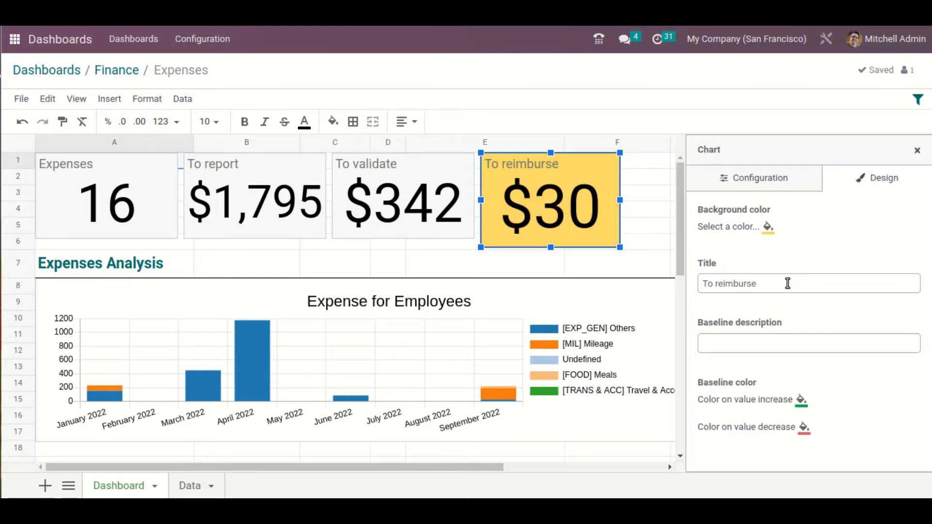
Retitle the To reimburse scorecard as "Reimburse Expense" and set its baseline description to "Expense example"
{"action": "left_click_drag", "start_coordinate": [803, 281], "coordinate": [684, 292]}
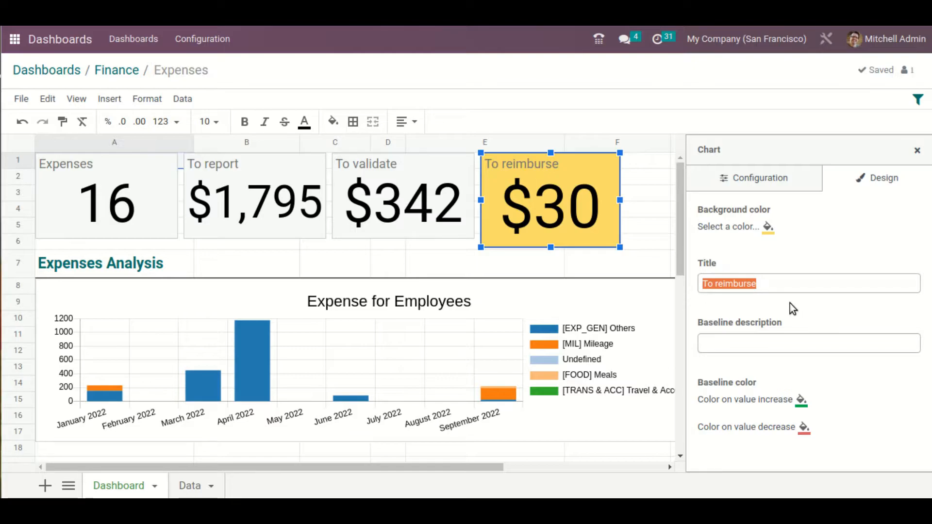
{"action": "type", "text": "Exp"}
{"action": "key", "text": "BackSpace"}
{"action": "key", "text": "BackSpace"}
{"action": "key", "text": "BackSpace"}
{"action": "type", "text": "Reimburse Expense"}
{"action": "key", "text": "Return"}
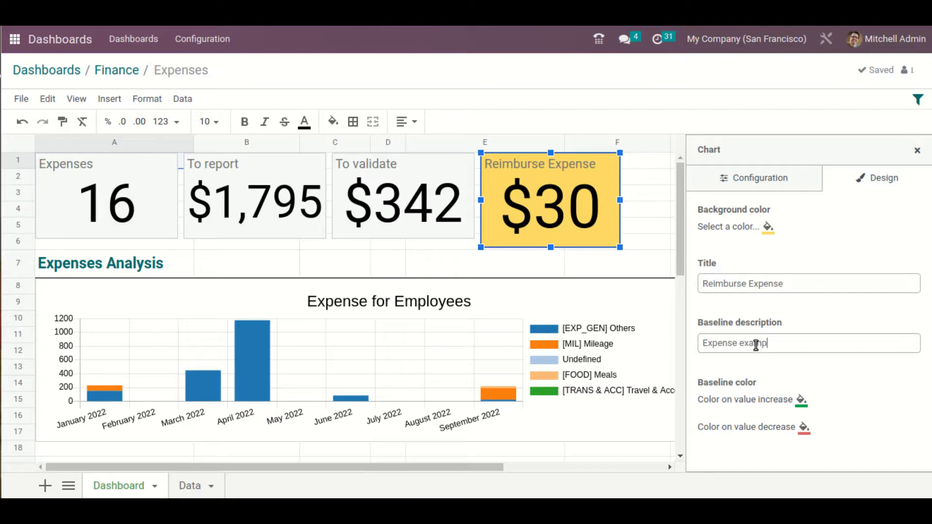
{"action": "key", "text": "Return"}
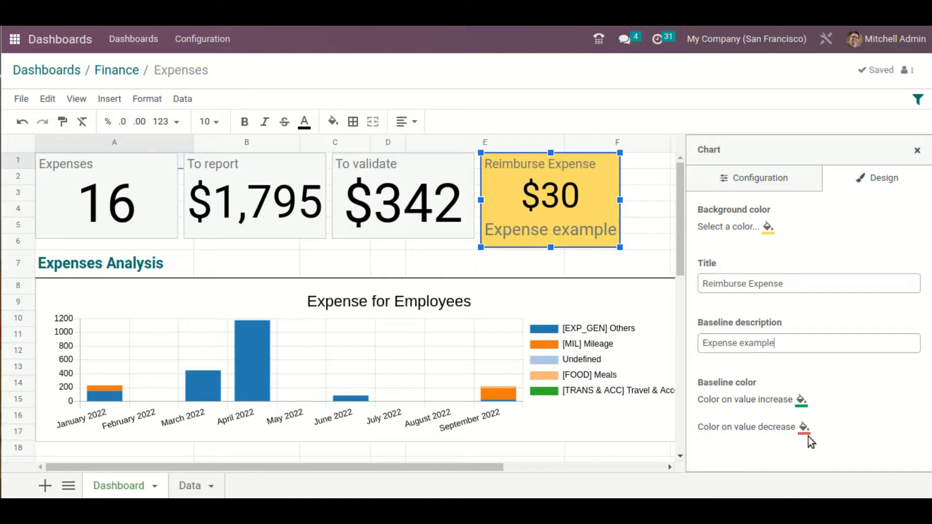
Set the scorecard's baseline colors to light green for value increase and pale grey-teal for value decrease
{"action": "left_click", "coordinate": [800, 401]}
{"action": "scroll", "coordinate": [854, 394], "scroll_direction": "down", "scroll_amount": 2}
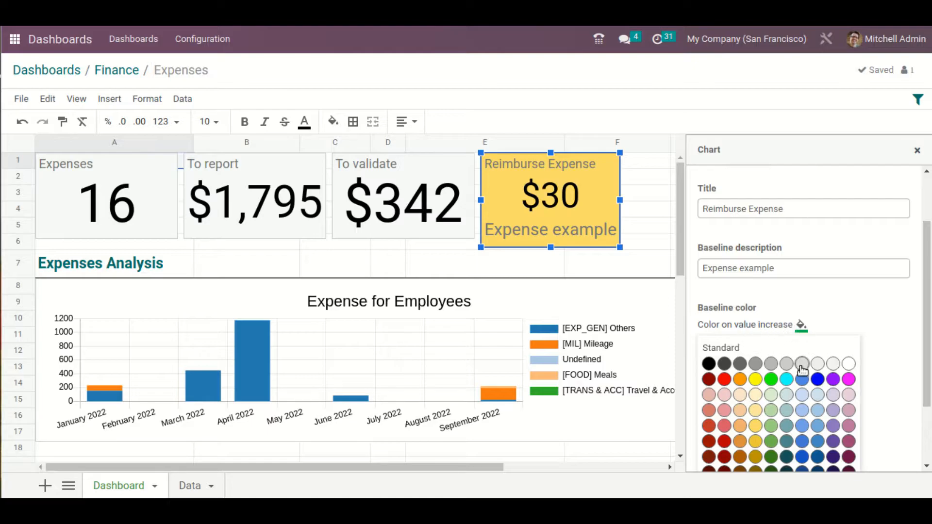
{"action": "left_click", "coordinate": [771, 425]}
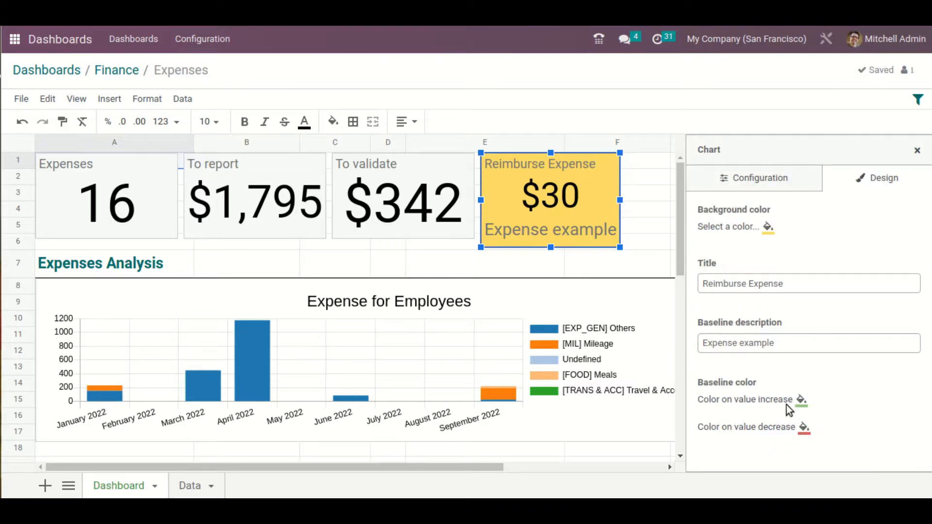
{"action": "left_click", "coordinate": [804, 428]}
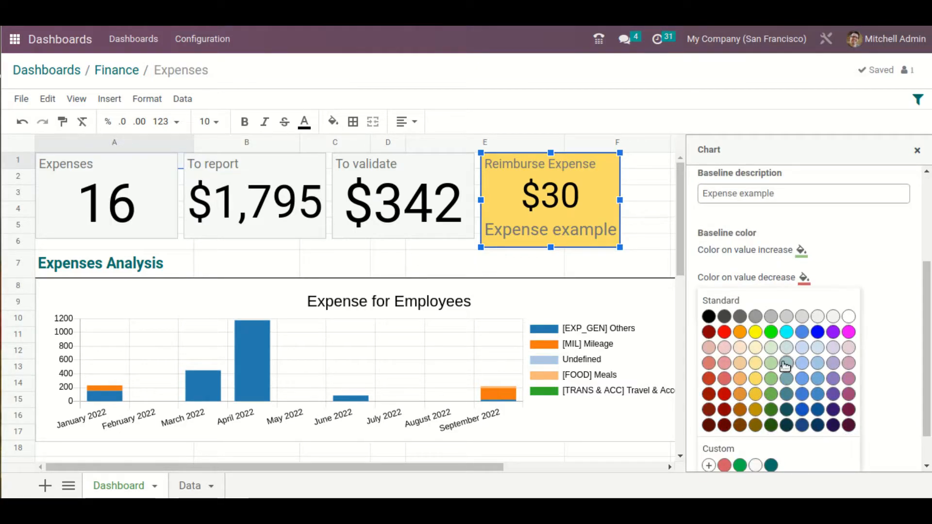
{"action": "left_click", "coordinate": [786, 348]}
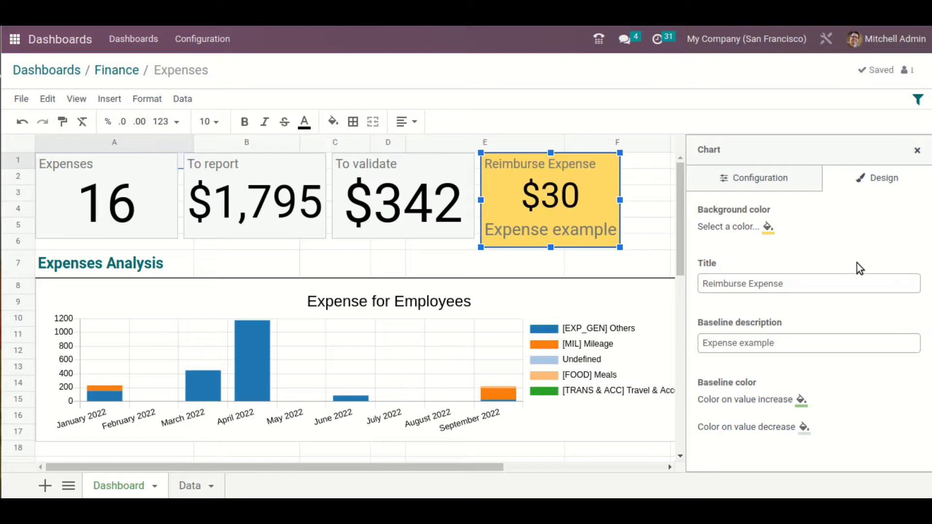
{"action": "left_click", "coordinate": [918, 154]}
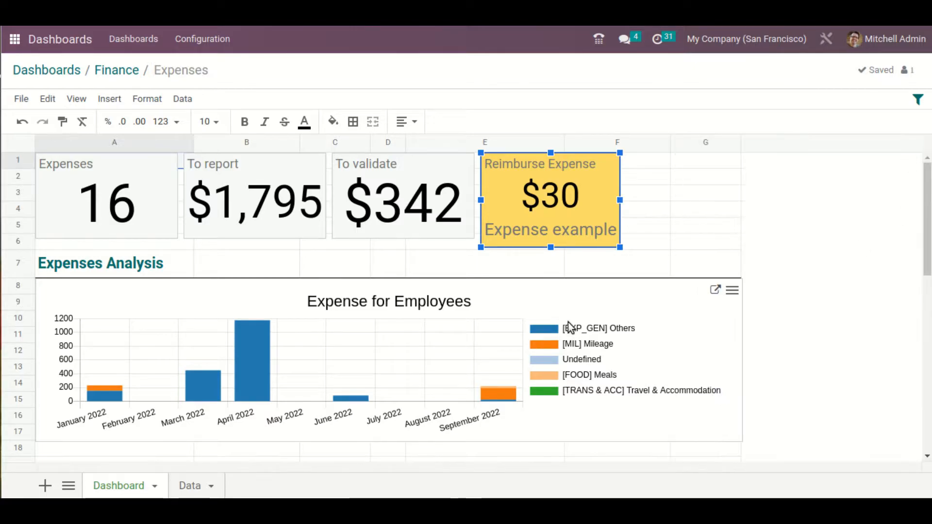
Review the Expenses dashboard's tables and inspect the formulas behind the Car tyres total and an empty Top Categories expense count
{"action": "scroll", "coordinate": [562, 335], "scroll_direction": "down", "scroll_amount": 5}
{"action": "scroll", "coordinate": [561, 332], "scroll_direction": "down", "scroll_amount": 4}
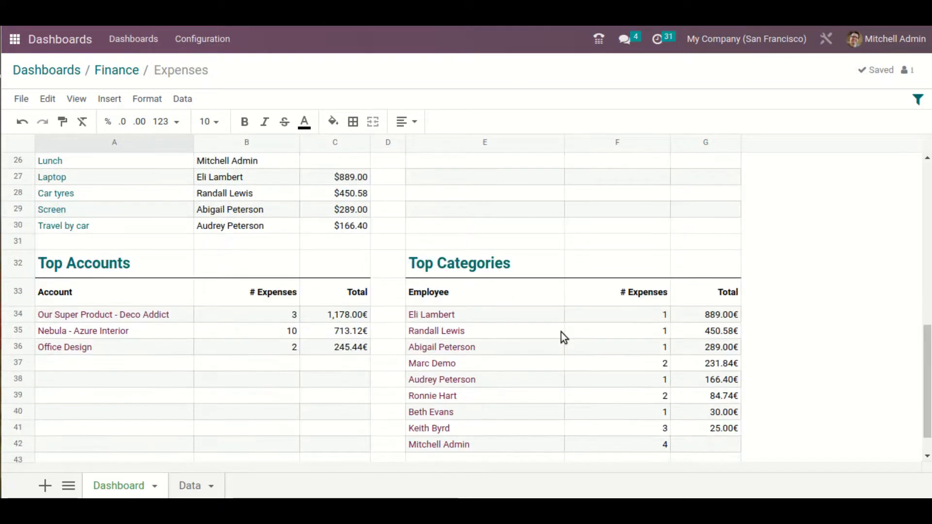
{"action": "scroll", "coordinate": [561, 332], "scroll_direction": "up", "scroll_amount": 1}
{"action": "scroll", "coordinate": [561, 332], "scroll_direction": "up", "scroll_amount": 8}
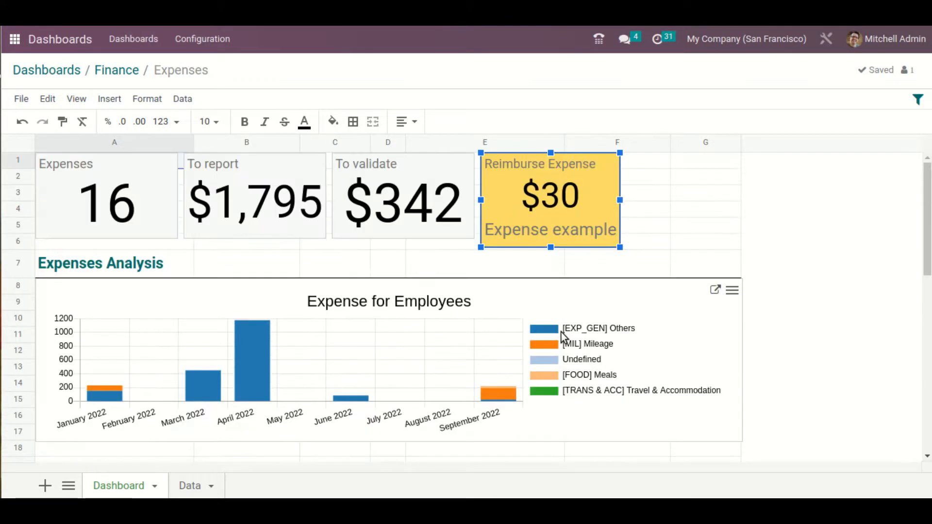
{"action": "scroll", "coordinate": [561, 332], "scroll_direction": "down", "scroll_amount": 5}
{"action": "left_click", "coordinate": [353, 380]}
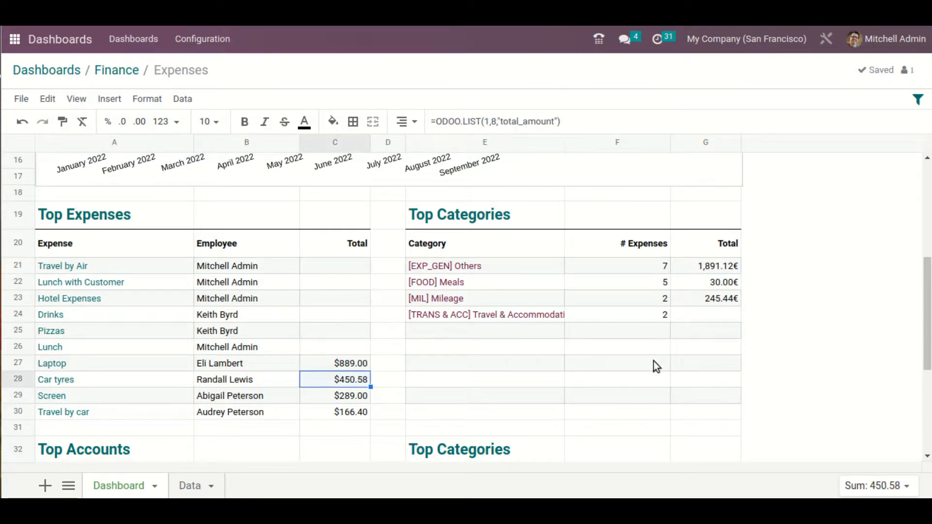
{"action": "left_click", "coordinate": [655, 330]}
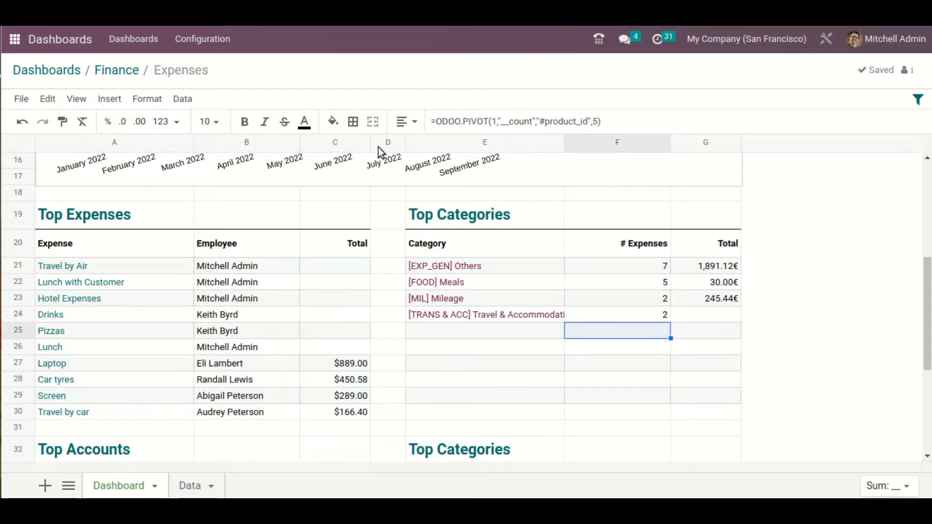
Leave the Expenses spreadsheet through the Finance group and dashboard group list, and open the main Dashboards view
{"action": "left_click", "coordinate": [122, 70]}
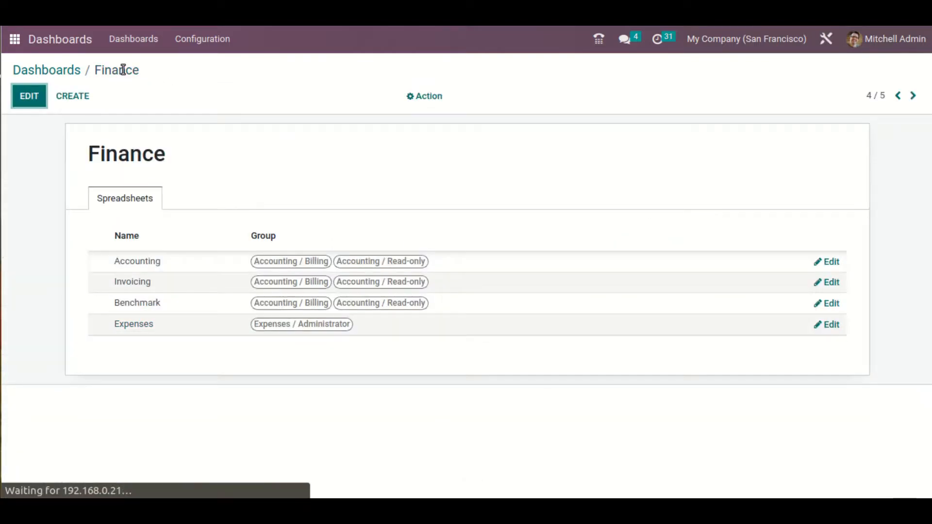
{"action": "left_click", "coordinate": [64, 68]}
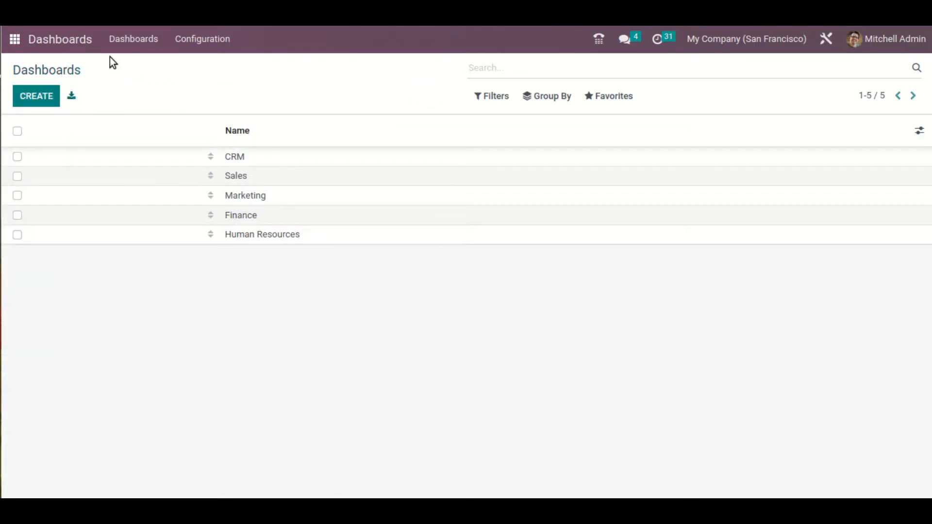
{"action": "left_click", "coordinate": [127, 40]}
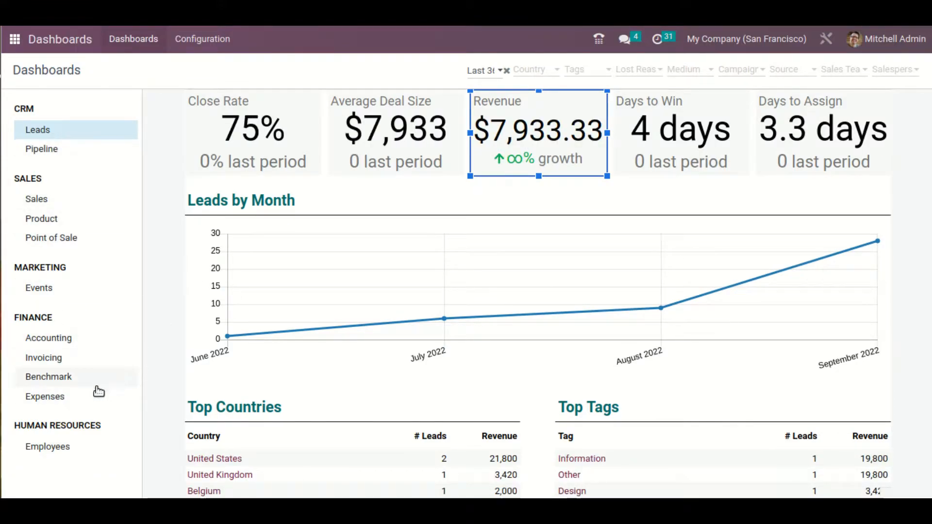
Open the Expenses dashboard in the Finance group and remove the applied contact filter
{"action": "left_click", "coordinate": [90, 397]}
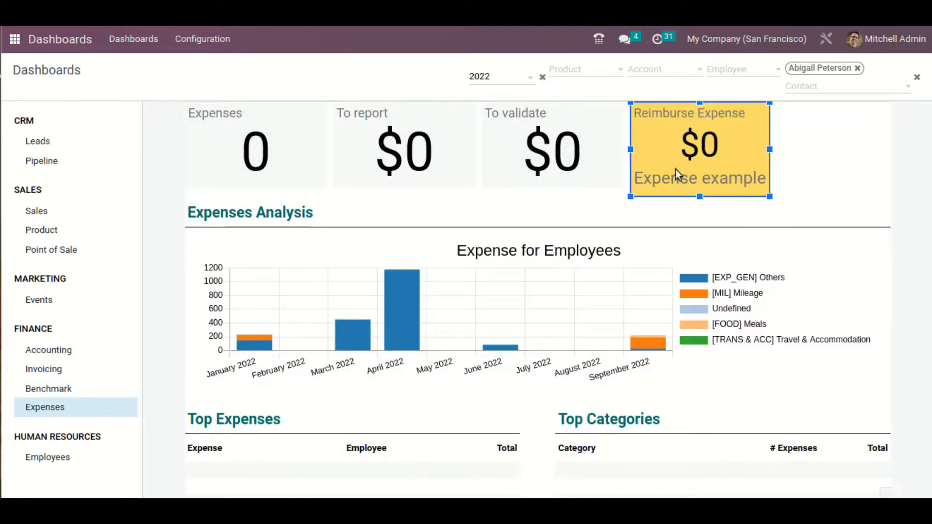
{"action": "scroll", "coordinate": [585, 285], "scroll_direction": "down", "scroll_amount": 1}
{"action": "scroll", "coordinate": [585, 285], "scroll_direction": "up", "scroll_amount": 1}
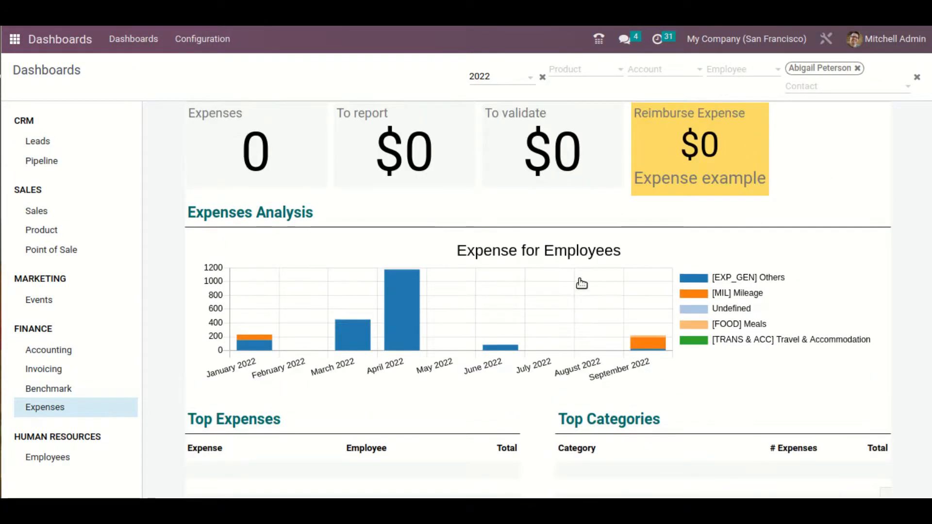
{"action": "left_click", "coordinate": [858, 68]}
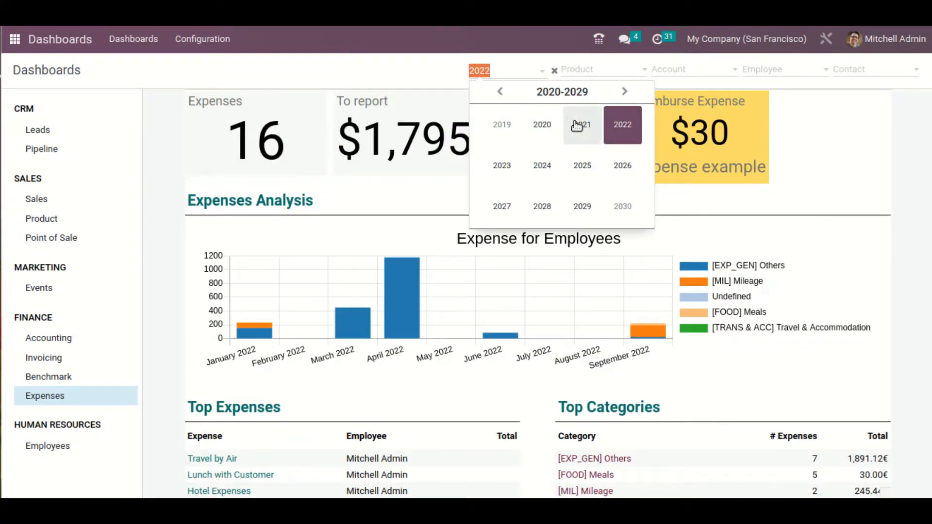
Look through the product filter options, filter the Expenses dashboard by one employee, and clear that employee filter
{"action": "left_click", "coordinate": [624, 74]}
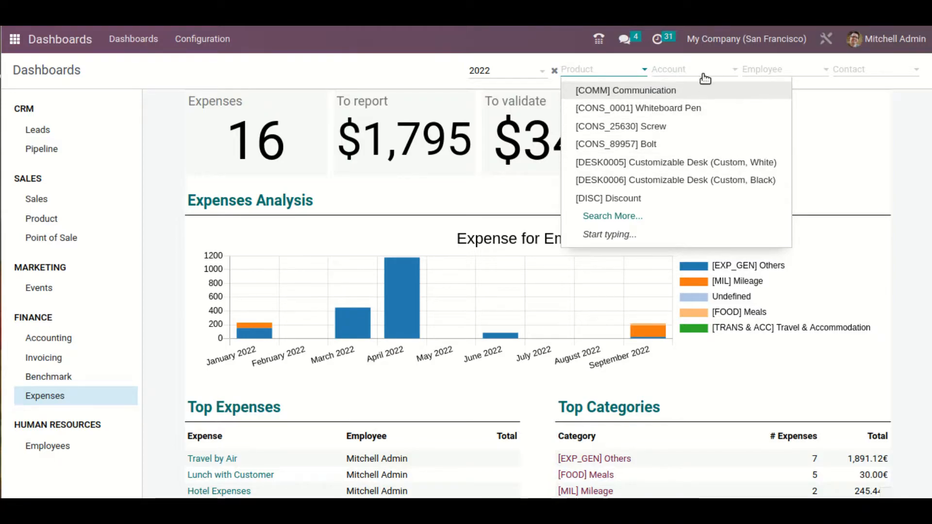
{"action": "left_click", "coordinate": [777, 71]}
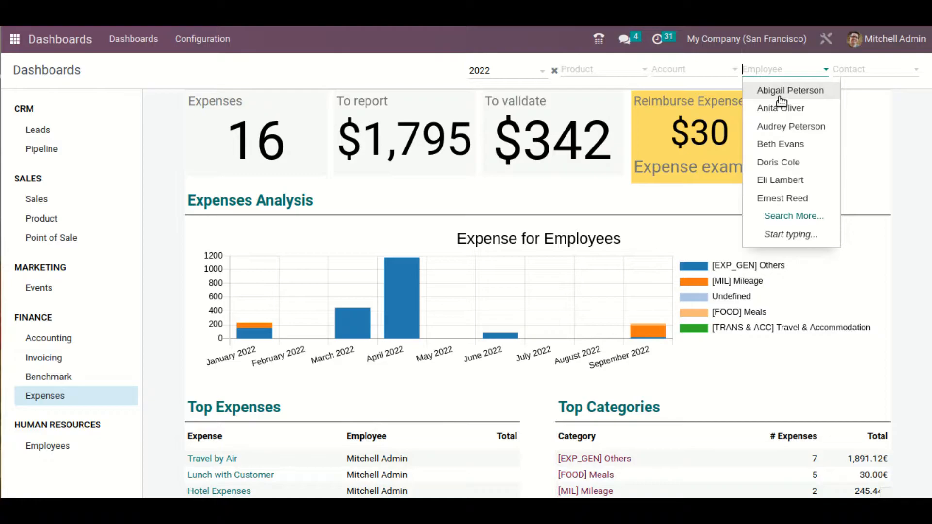
{"action": "left_click", "coordinate": [784, 126]}
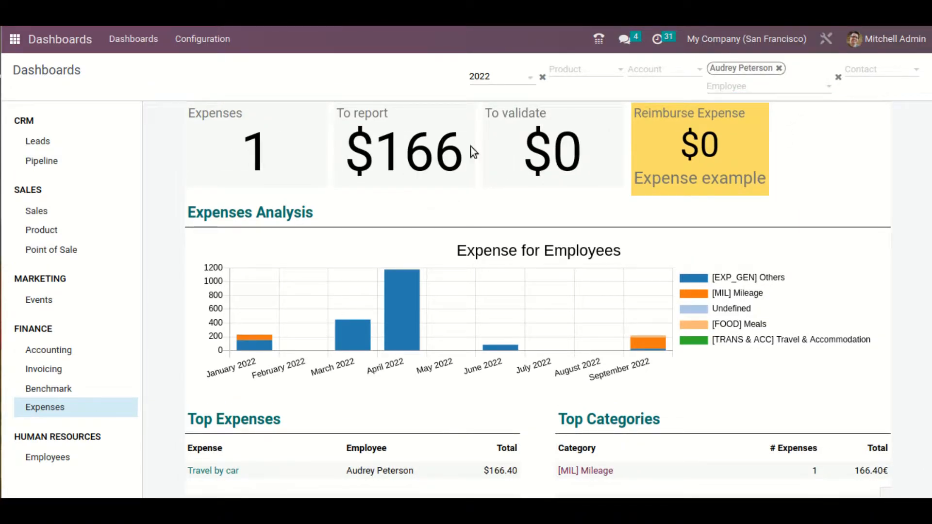
{"action": "left_click", "coordinate": [779, 68]}
Filter the Expenses dashboard by the contact Azure Interior and by one of its individual contacts, clearing the filter each time
{"action": "left_click", "coordinate": [899, 73]}
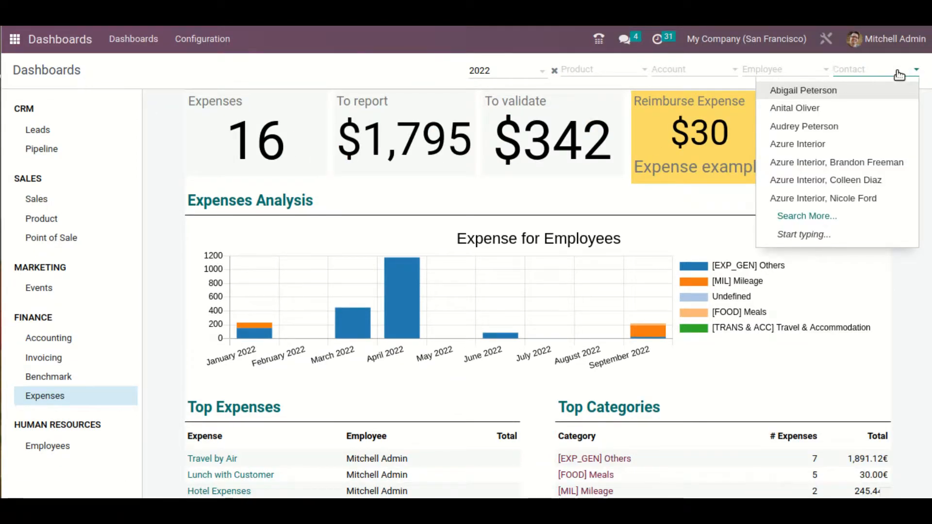
{"action": "left_click", "coordinate": [872, 144]}
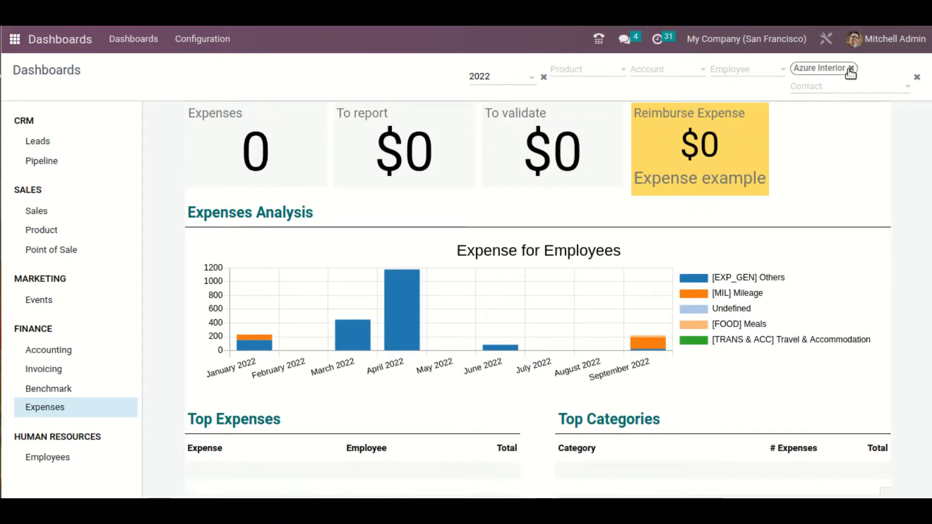
{"action": "left_click", "coordinate": [850, 69]}
{"action": "left_click", "coordinate": [874, 69]}
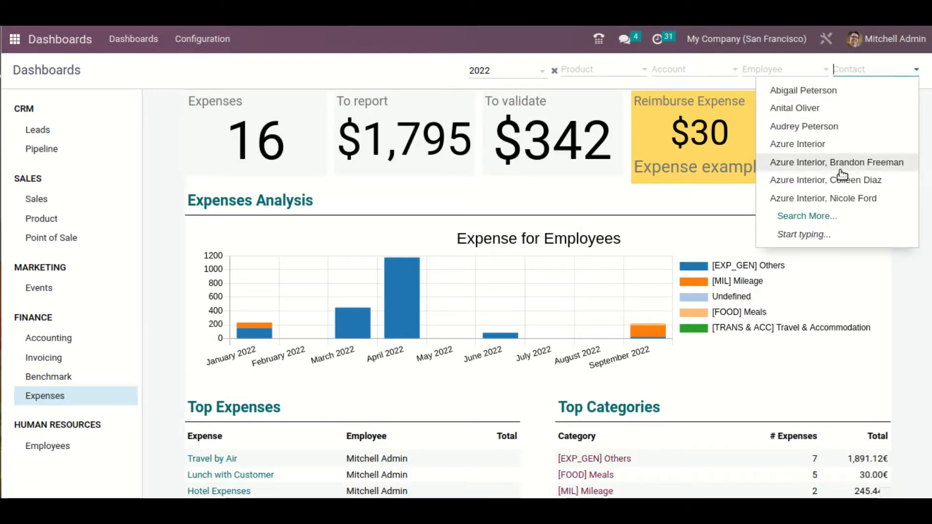
{"action": "left_click", "coordinate": [879, 91]}
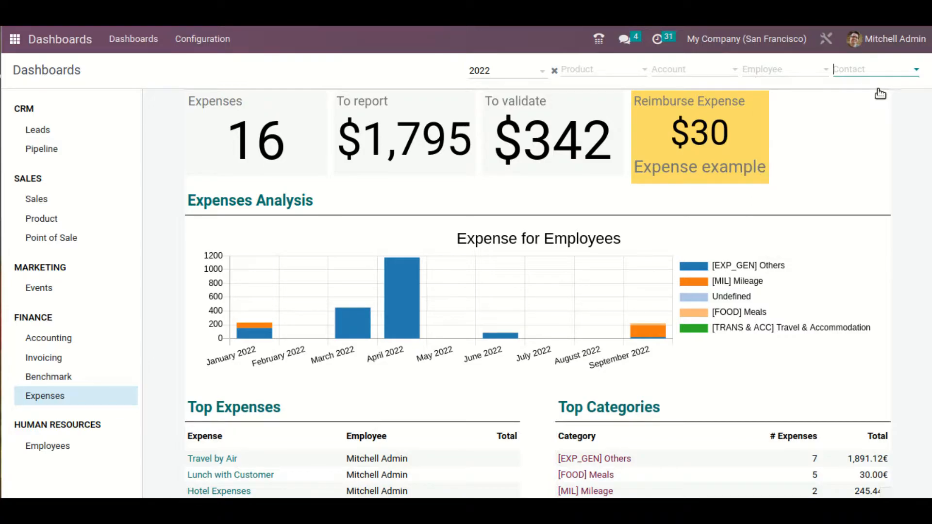
{"action": "key", "text": "BackSpace"}
{"action": "left_click", "coordinate": [891, 72]}
{"action": "left_click", "coordinate": [878, 180]}
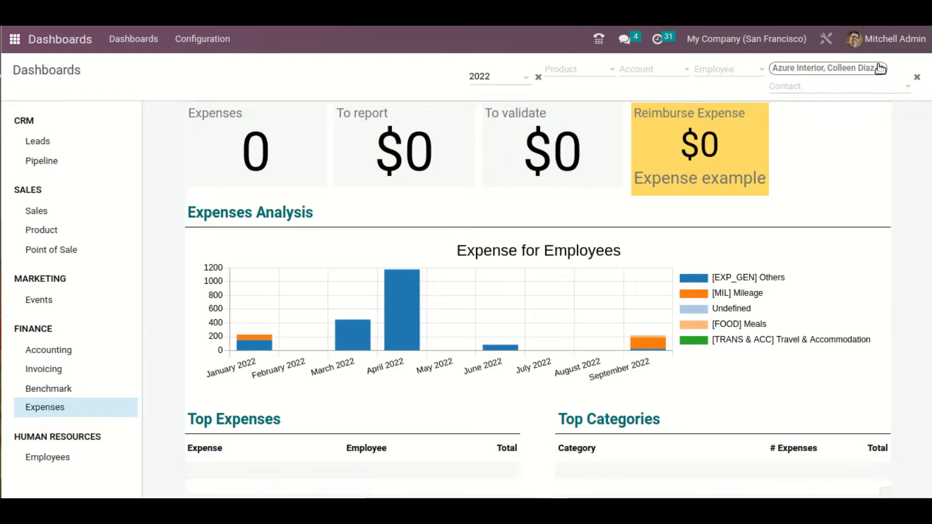
{"action": "left_click", "coordinate": [880, 68]}
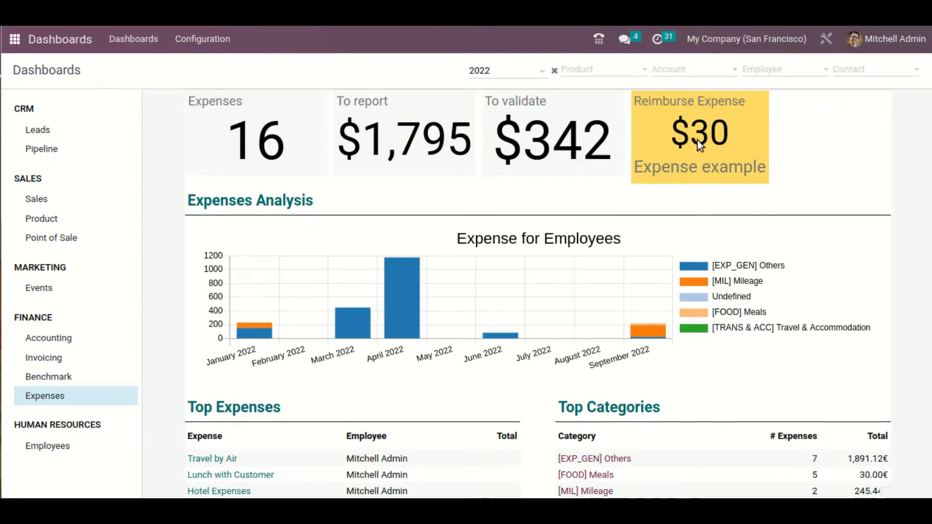
Review the expenses chart and the Top Expenses, Top Categories and Top Accounts tables on the unfiltered dashboard
{"action": "scroll", "coordinate": [701, 188], "scroll_direction": "down", "scroll_amount": 2}
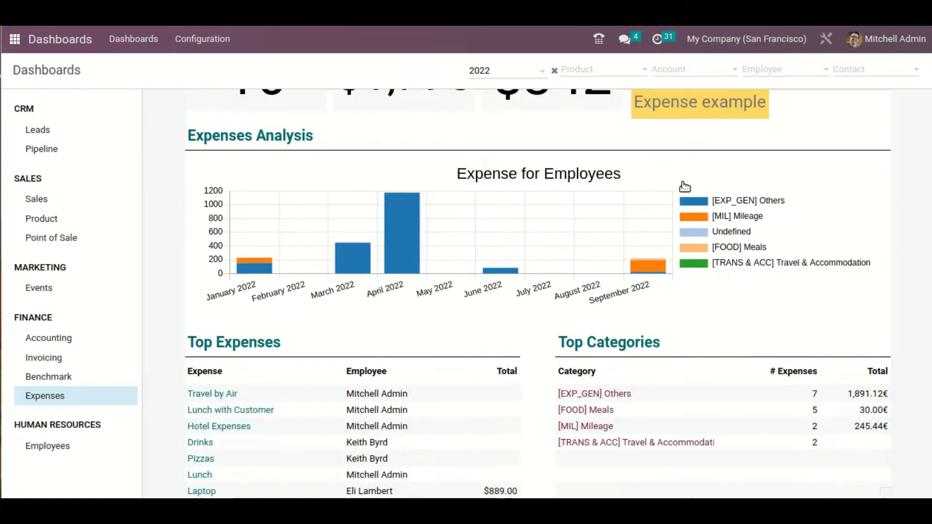
{"action": "scroll", "coordinate": [524, 198], "scroll_direction": "up", "scroll_amount": 1}
{"action": "scroll", "coordinate": [328, 264], "scroll_direction": "down", "scroll_amount": 3}
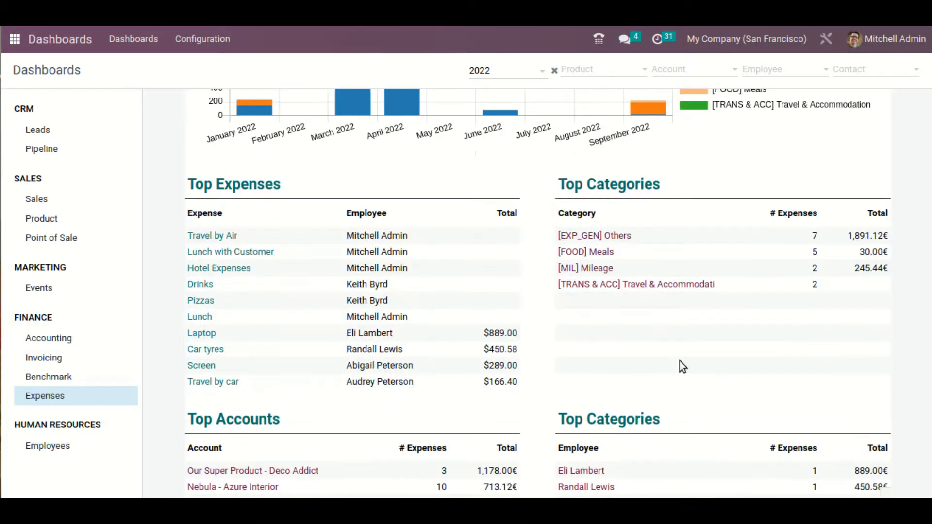
{"action": "scroll", "coordinate": [558, 203], "scroll_direction": "down", "scroll_amount": 3}
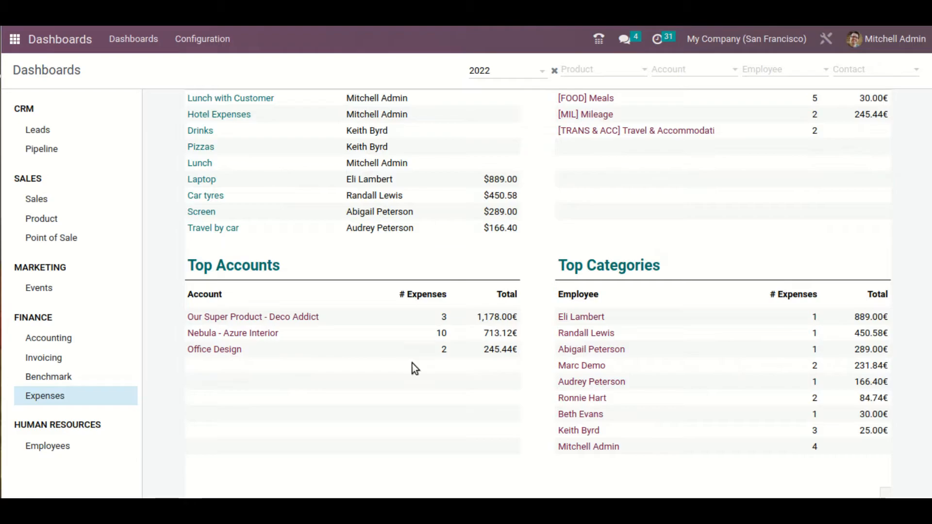
{"action": "scroll", "coordinate": [408, 351], "scroll_direction": "up", "scroll_amount": 6}
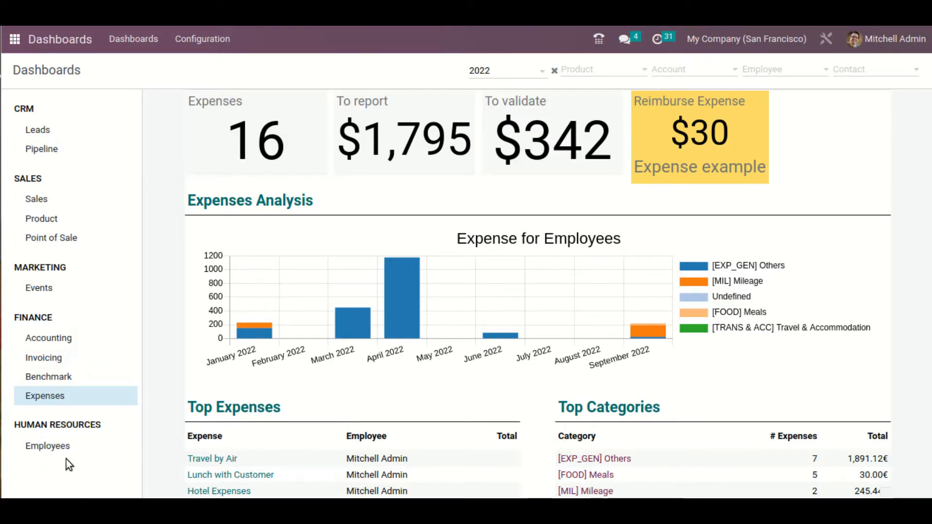
Start a new dashboard group in the dashboards configuration and name it "Project"
{"action": "left_click", "coordinate": [223, 40]}
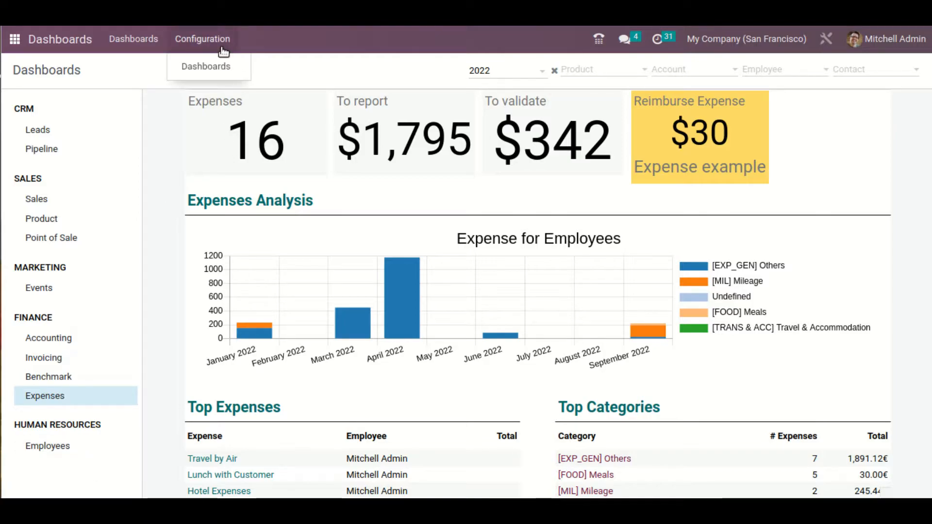
{"action": "left_click", "coordinate": [229, 63]}
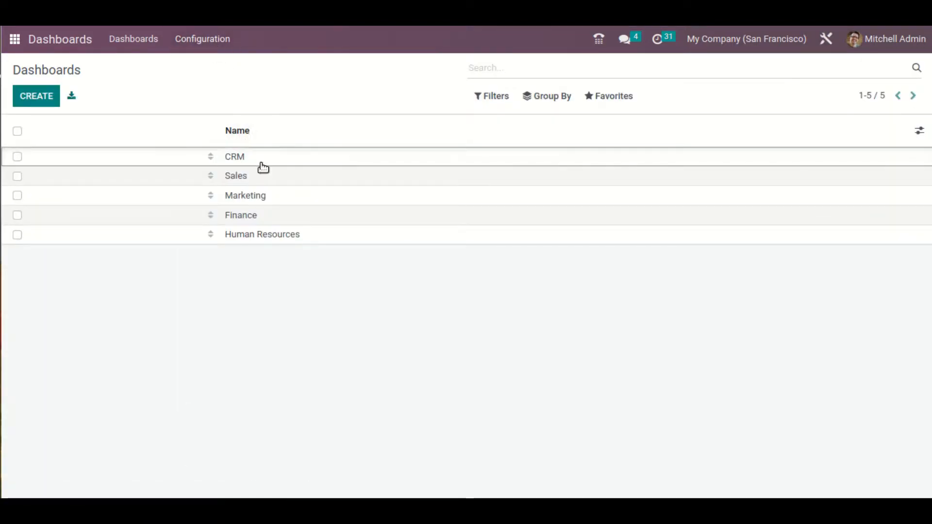
{"action": "left_click", "coordinate": [35, 97]}
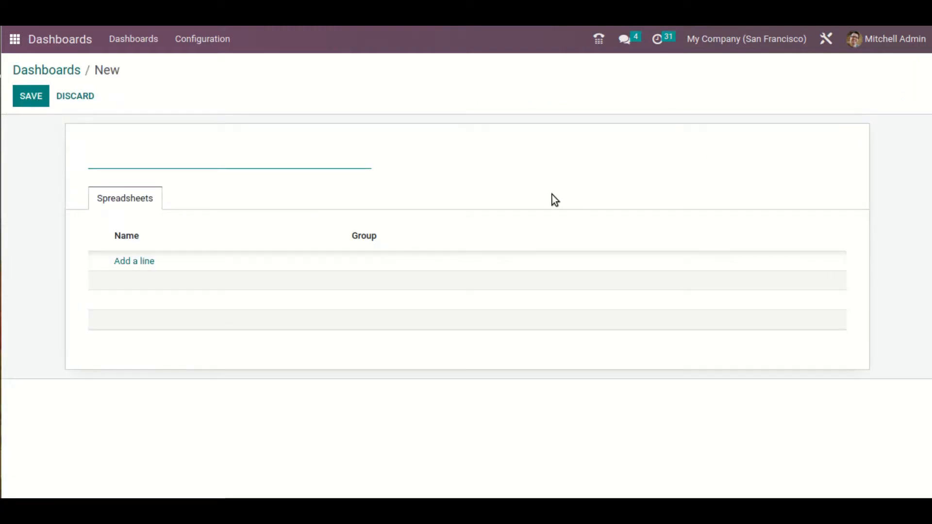
{"action": "type", "text": "Project"}
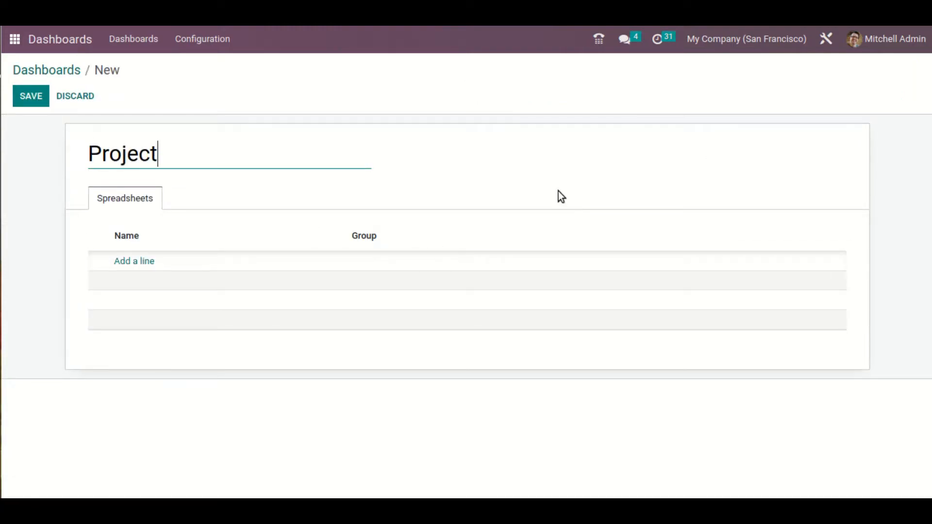
Add a spreadsheet named "Task" with the User types / Internal User access group, and save the Project group
{"action": "left_click", "coordinate": [128, 262]}
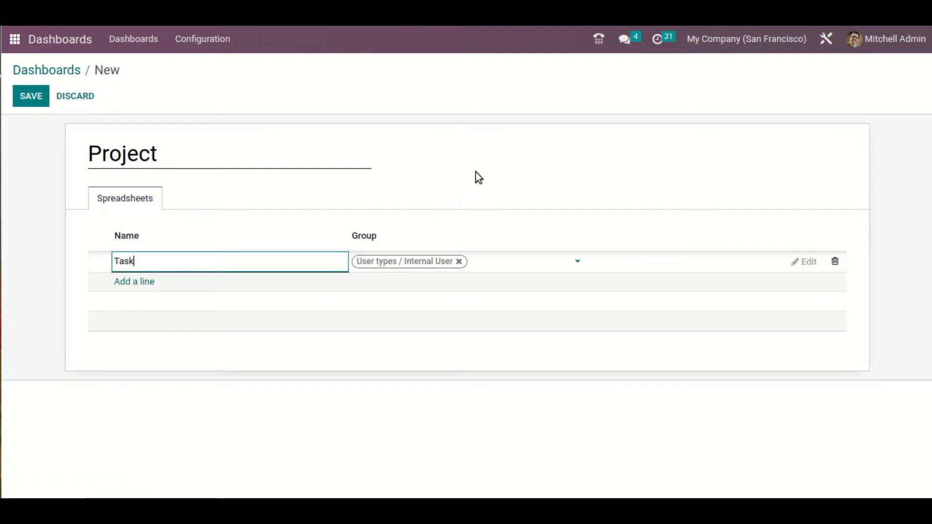
{"action": "left_click", "coordinate": [440, 262]}
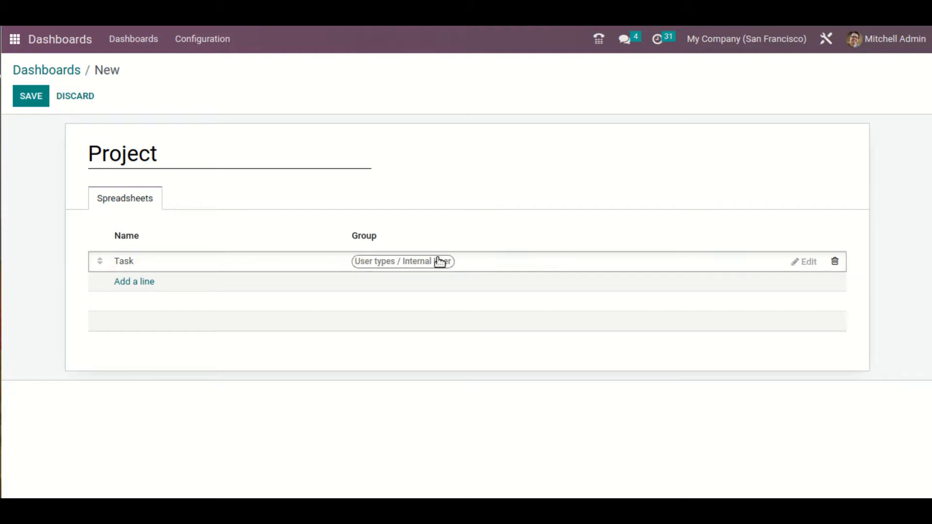
{"action": "left_click", "coordinate": [496, 264]}
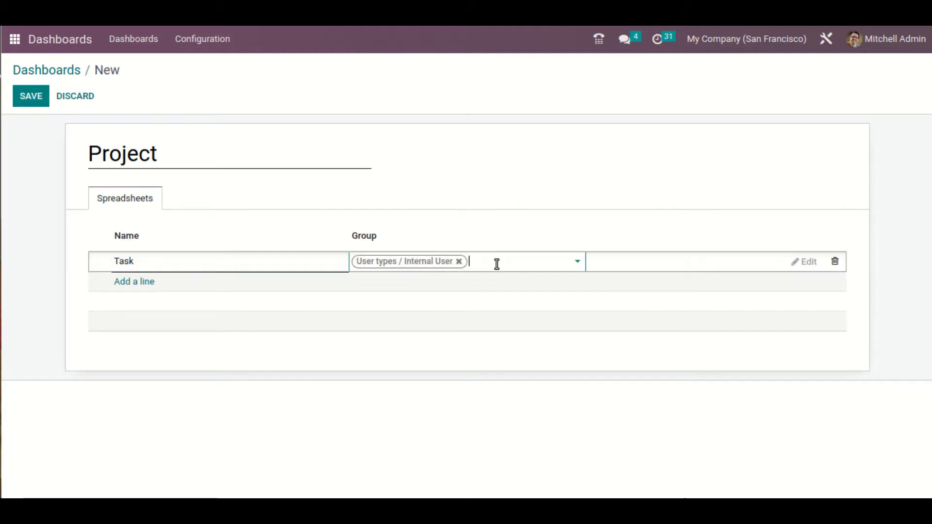
{"action": "left_click", "coordinate": [579, 262]}
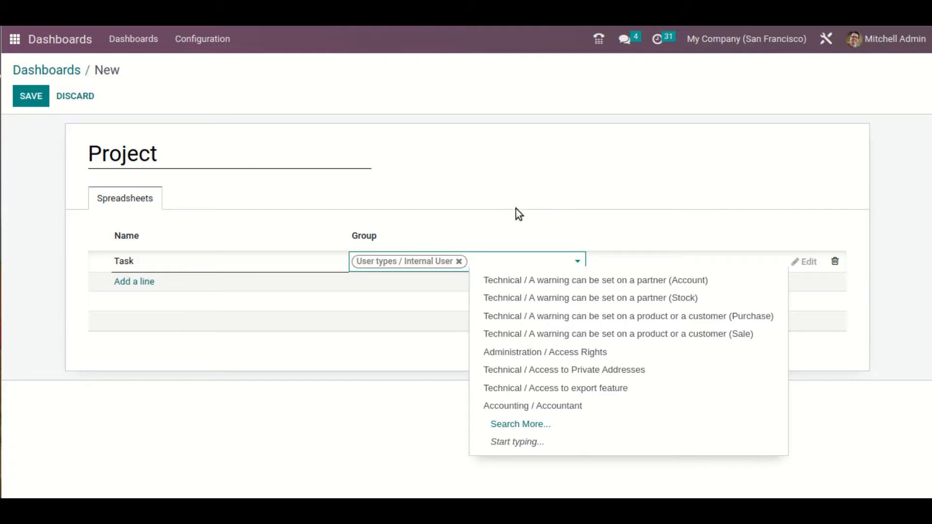
{"action": "left_click", "coordinate": [501, 198]}
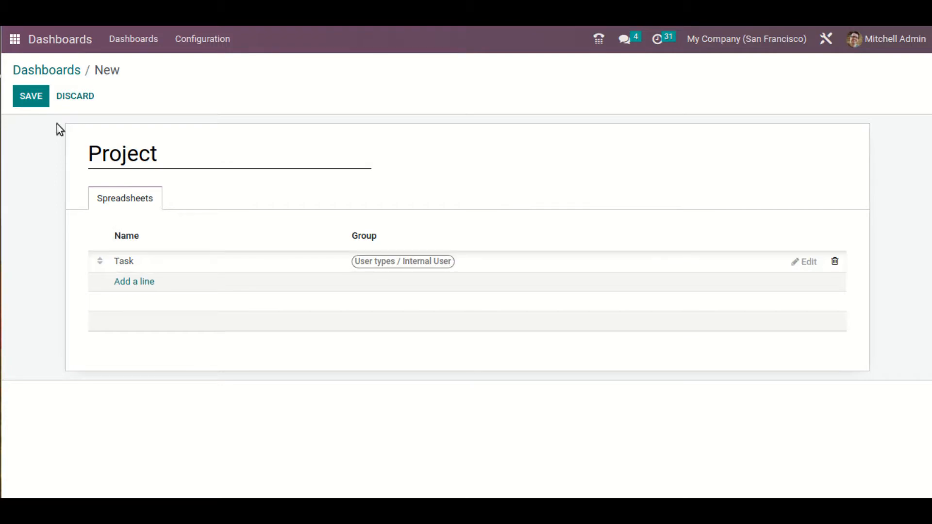
{"action": "left_click", "coordinate": [24, 97]}
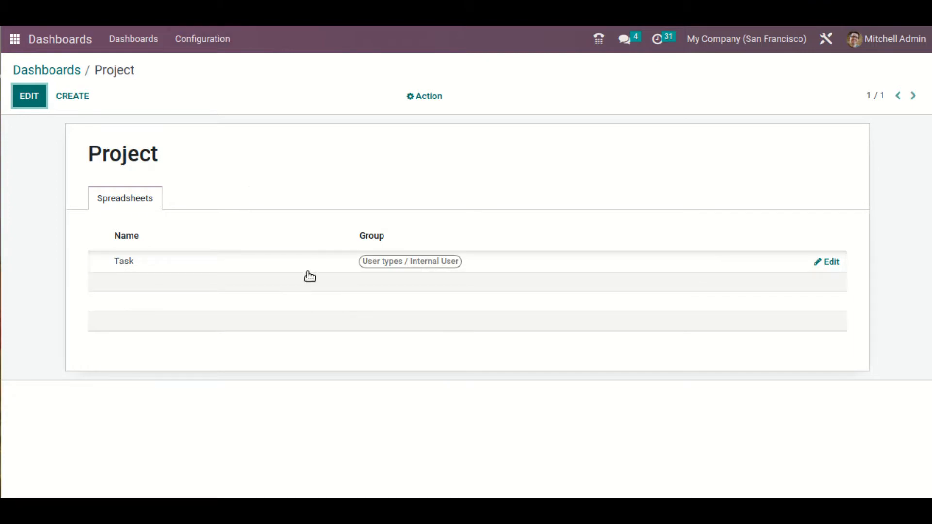
Switch to the Project app and show My Tasks as a list
{"action": "left_click", "coordinate": [14, 39]}
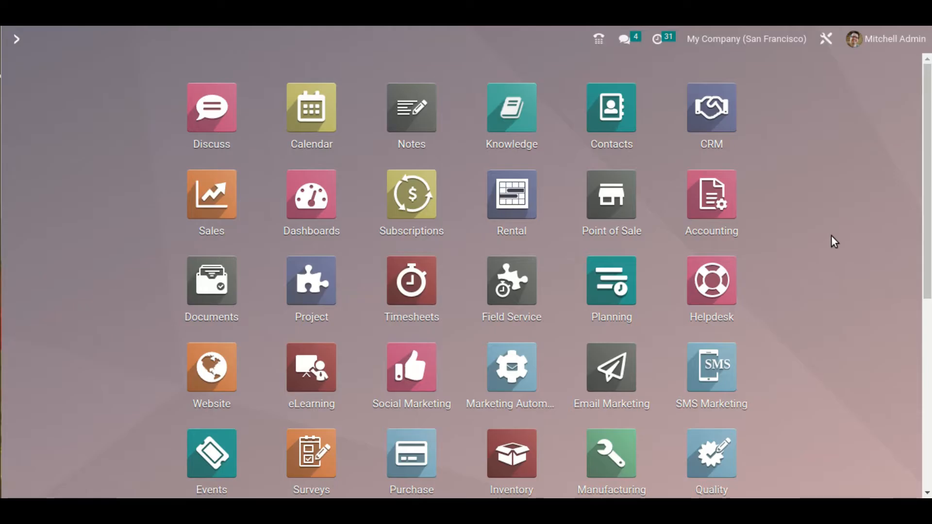
{"action": "type", "text": "project"}
{"action": "key", "text": "Escape"}
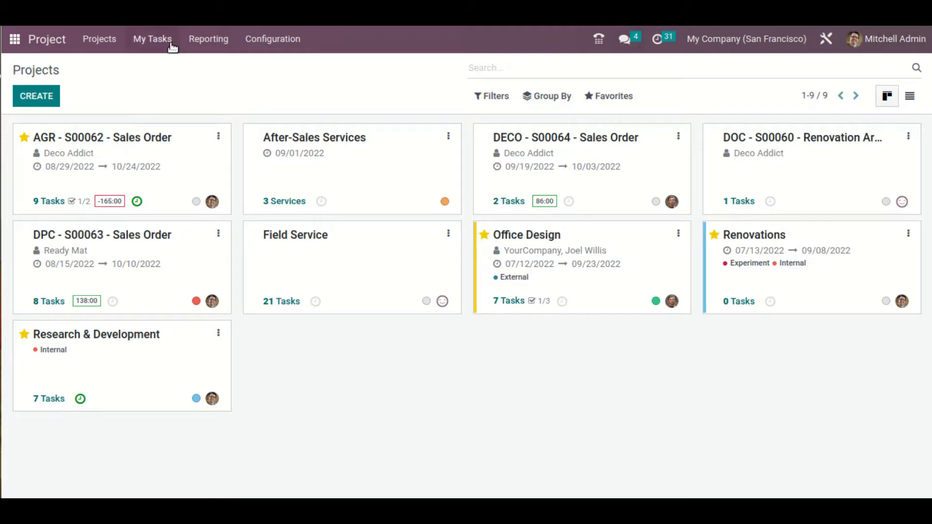
{"action": "left_click", "coordinate": [165, 55]}
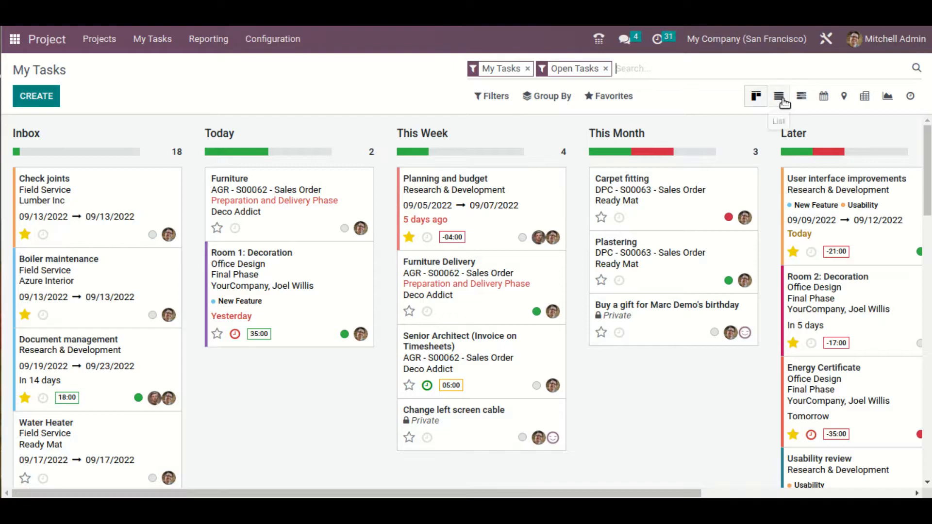
{"action": "left_click", "coordinate": [780, 97]}
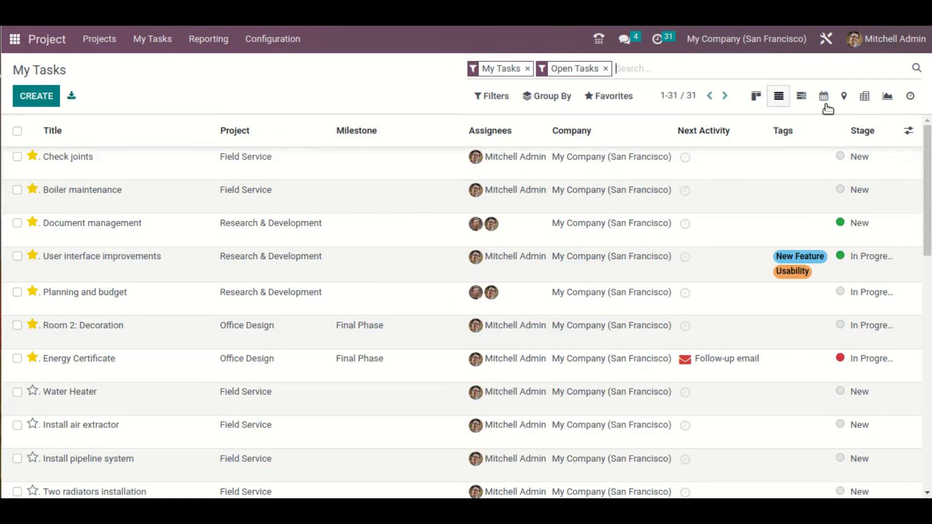
Insert the first 10 records of the My Tasks list into the Task dashboard spreadsheet
{"action": "left_click", "coordinate": [604, 101]}
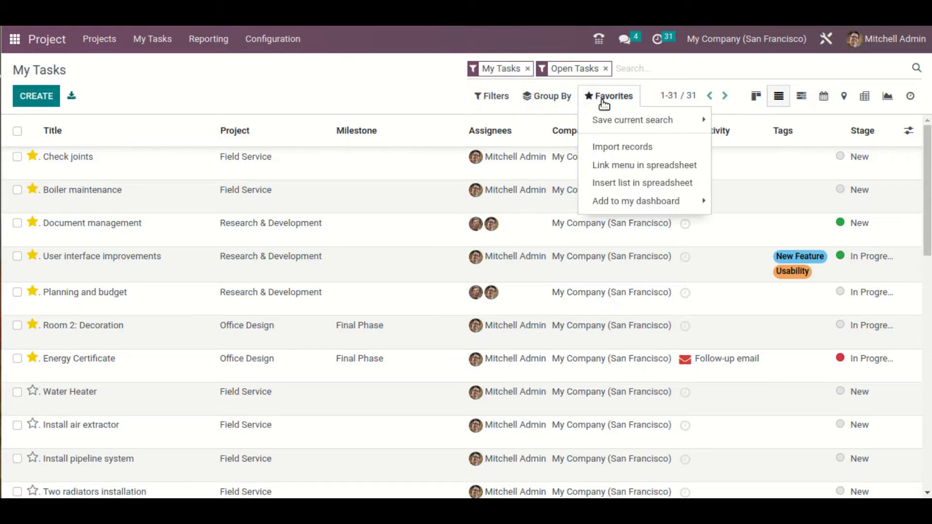
{"action": "left_click", "coordinate": [661, 184]}
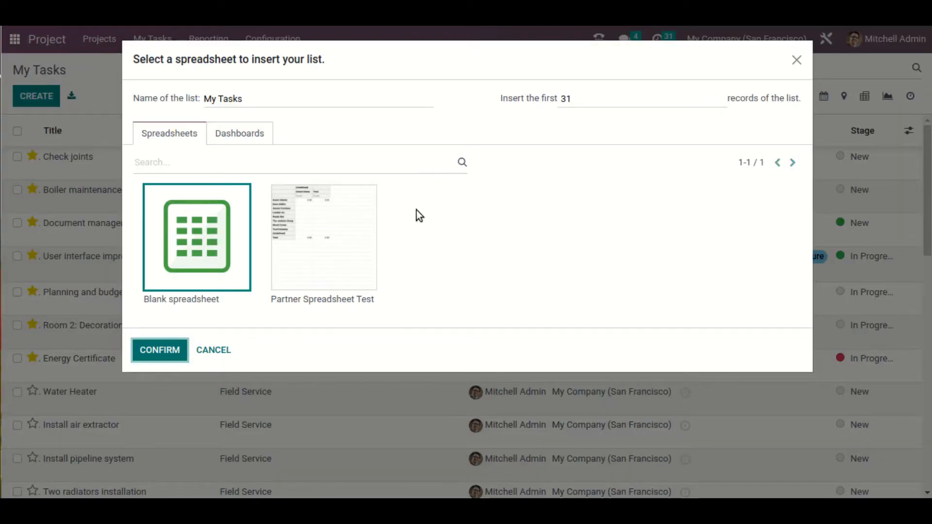
{"action": "left_click", "coordinate": [241, 134]}
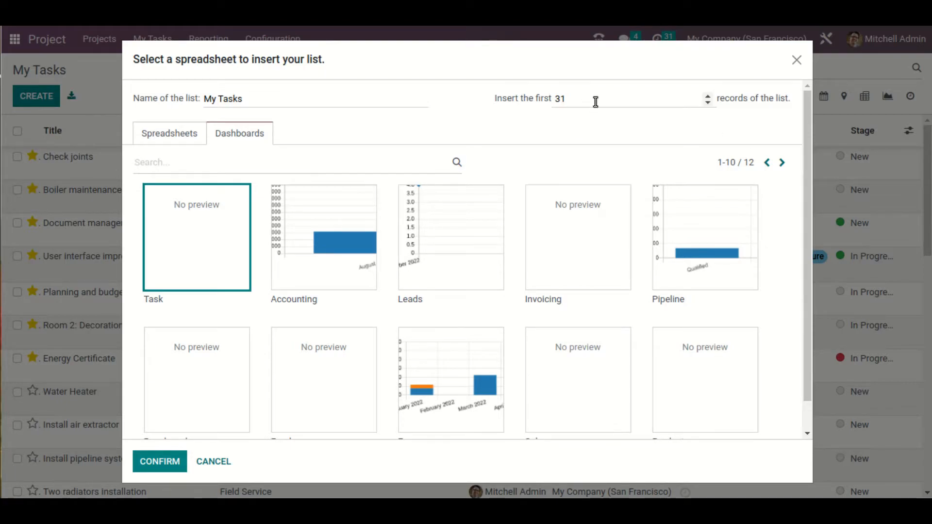
{"action": "double_click", "coordinate": [564, 97]}
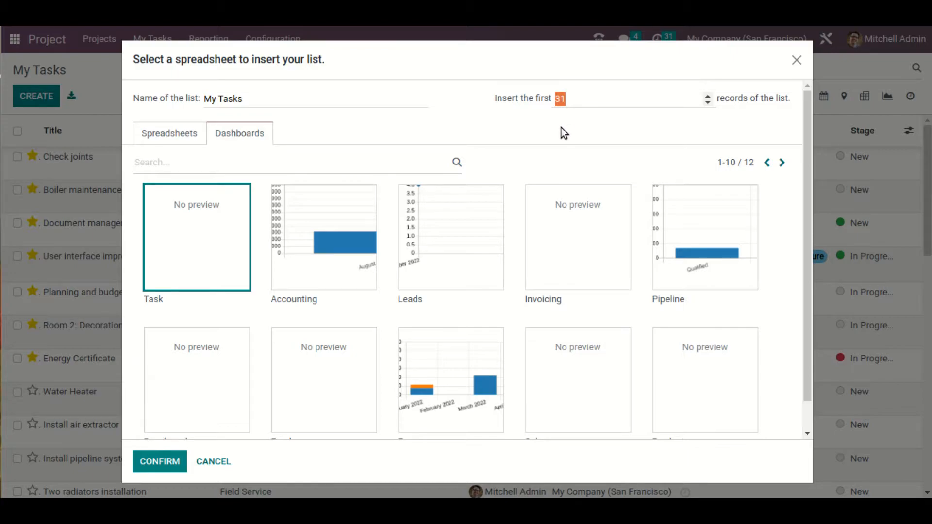
{"action": "type", "text": "10"}
{"action": "left_click", "coordinate": [256, 166]}
{"action": "type", "text": "task"}
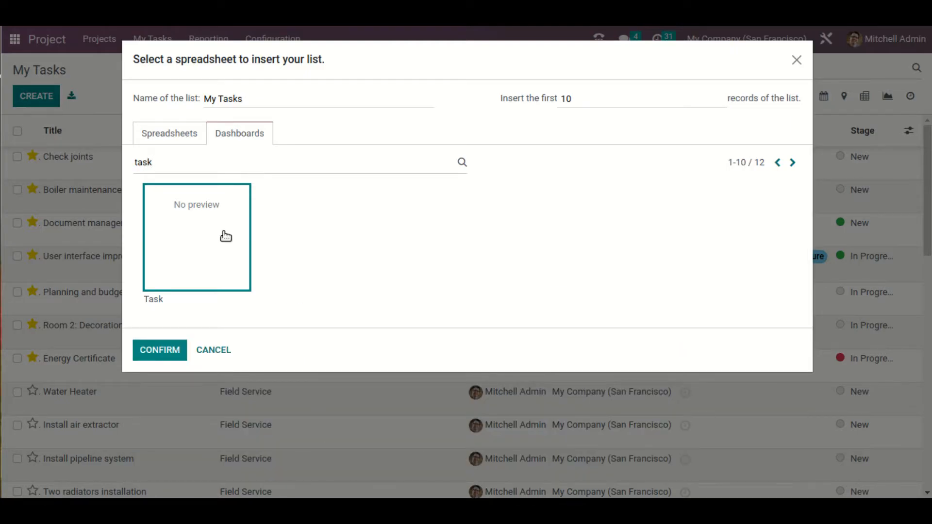
{"action": "left_click", "coordinate": [164, 347]}
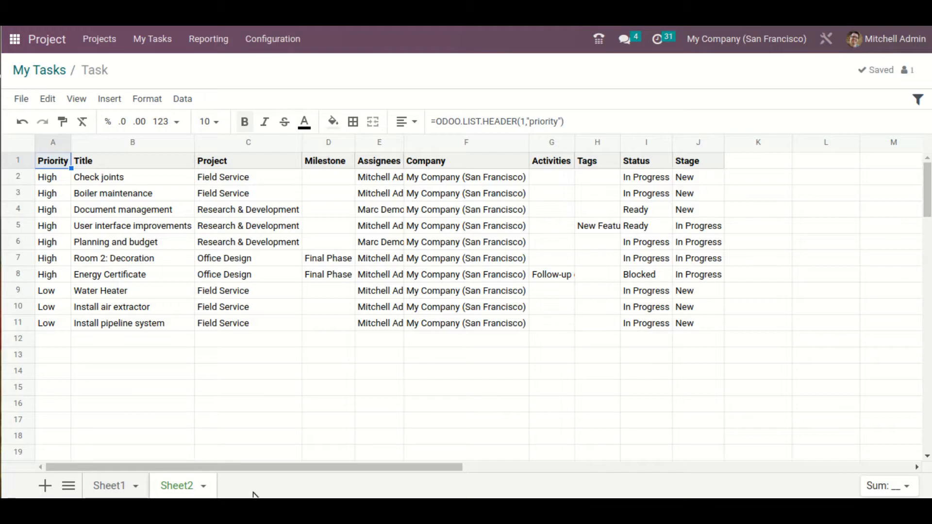
Rename the sheet holding the inserted task list as "Task list view"
{"action": "left_click", "coordinate": [201, 489]}
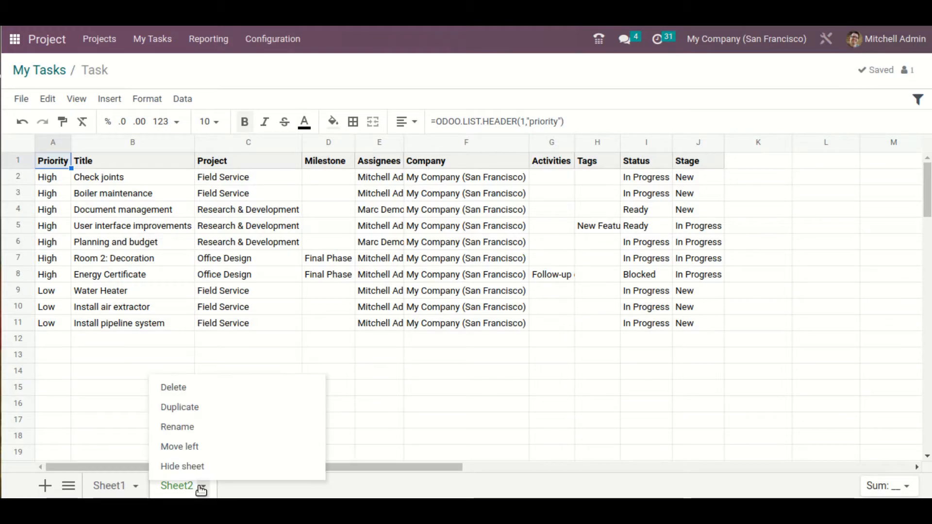
{"action": "left_click", "coordinate": [212, 433]}
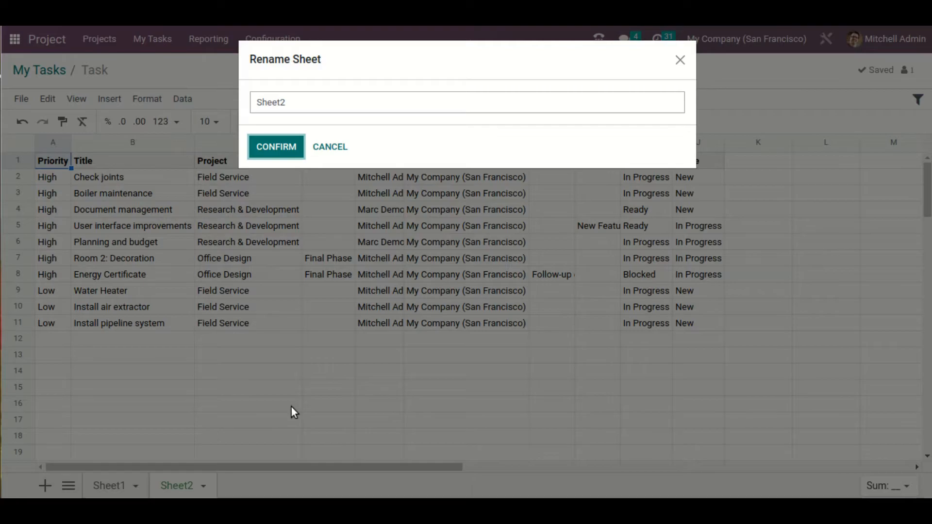
{"action": "left_click", "coordinate": [346, 100]}
{"action": "key", "text": "ctrl+a"}
{"action": "type", "text": "Task"}
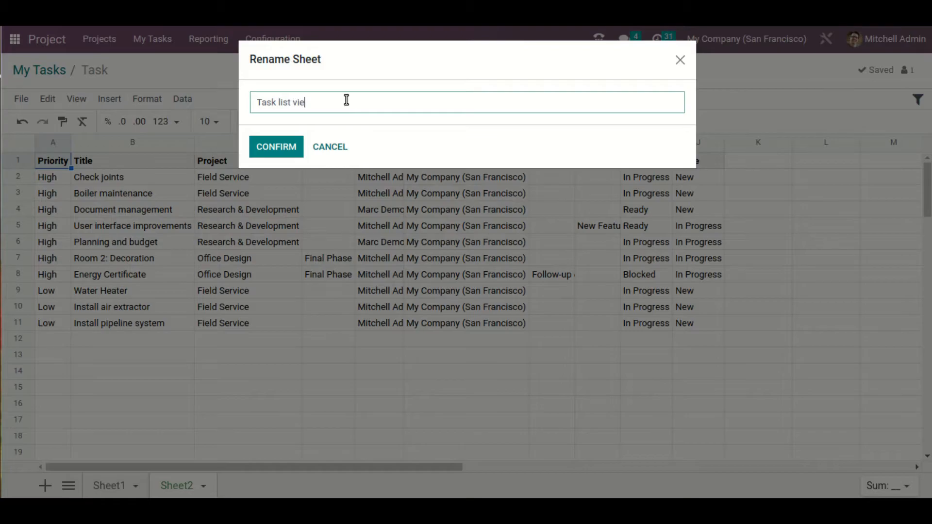
{"action": "left_click", "coordinate": [293, 148]}
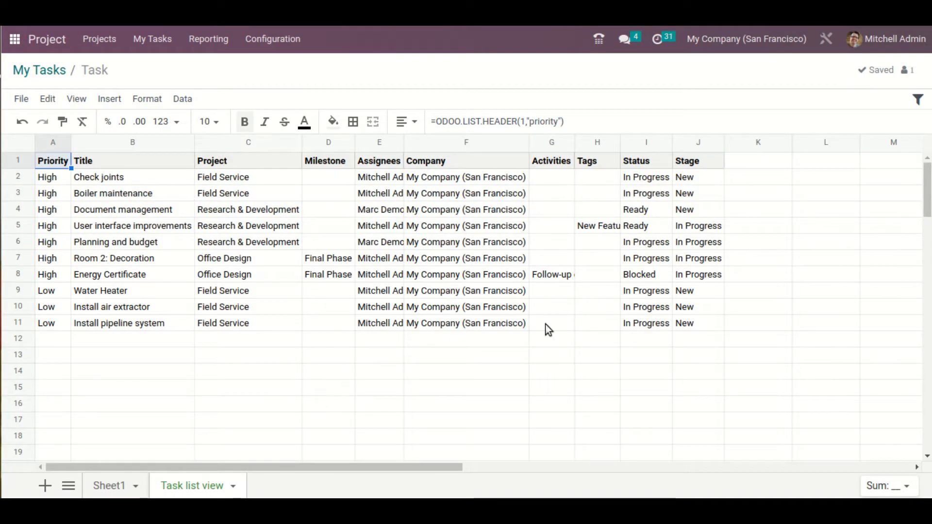
Return to My Tasks, show the tasks as a graph, and remove the My Tasks and Open Tasks filters
{"action": "left_click", "coordinate": [64, 73]}
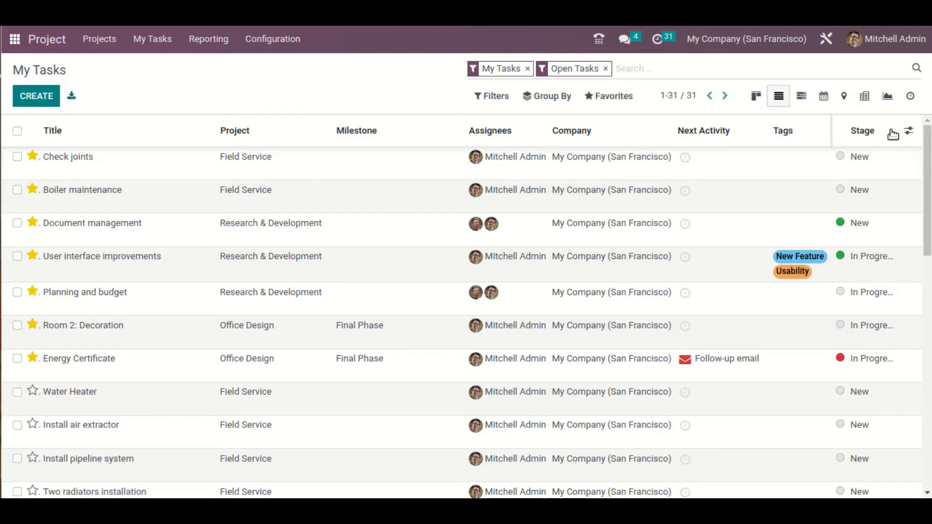
{"action": "left_click", "coordinate": [885, 97]}
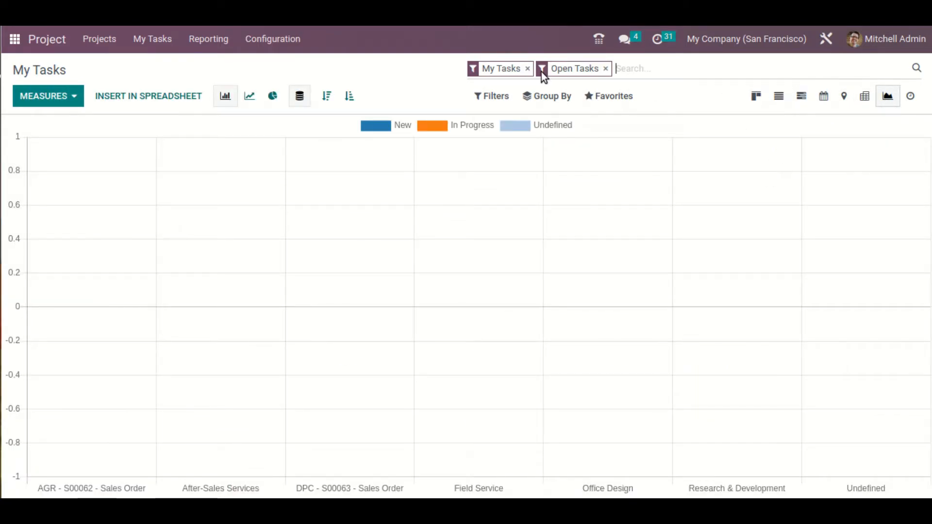
{"action": "left_click", "coordinate": [527, 68]}
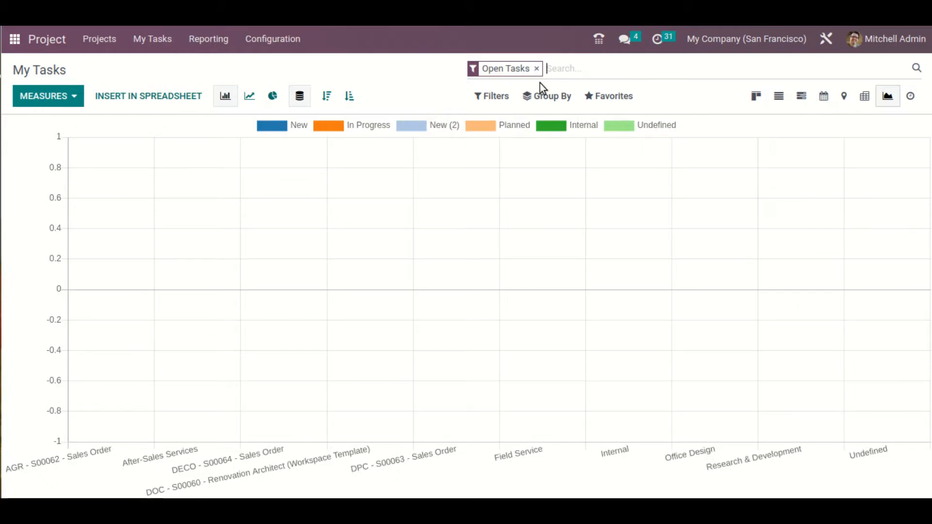
{"action": "left_click", "coordinate": [536, 71]}
Group the tasks graph by Project only, leaving no Customer or Milestone grouping
{"action": "left_click", "coordinate": [550, 96]}
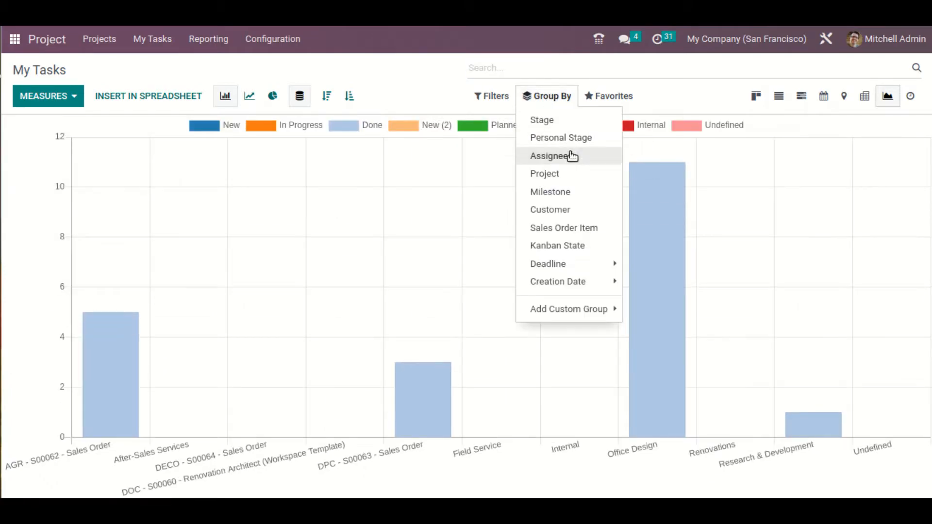
{"action": "left_click", "coordinate": [581, 210]}
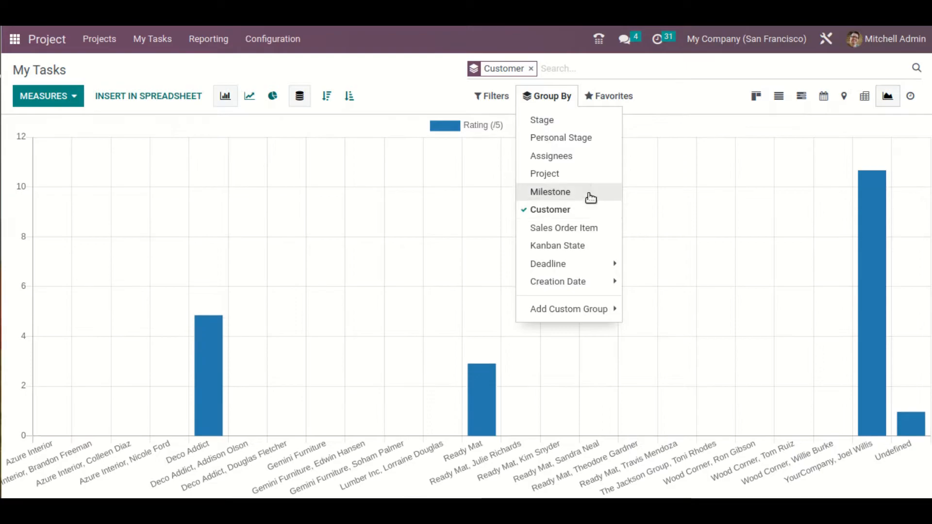
{"action": "left_click", "coordinate": [590, 213]}
{"action": "left_click", "coordinate": [586, 190]}
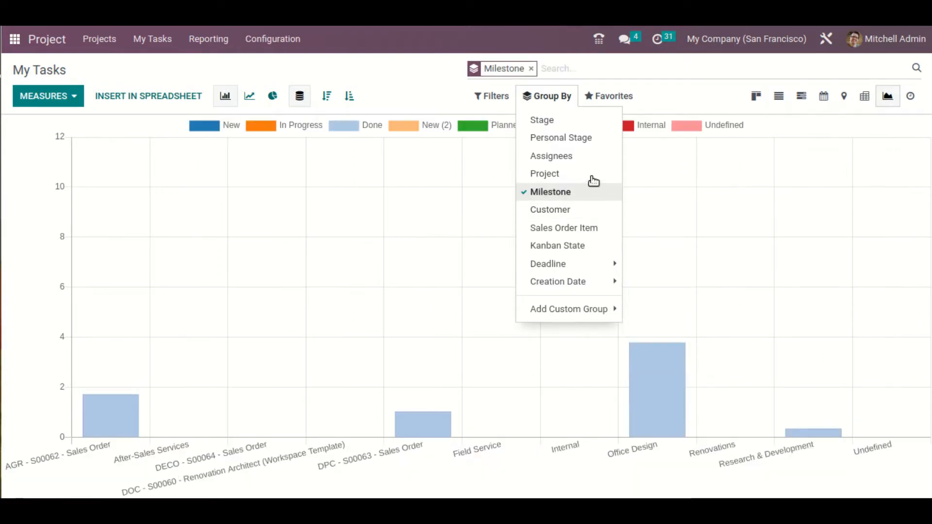
{"action": "left_click", "coordinate": [592, 178]}
{"action": "left_click", "coordinate": [588, 193]}
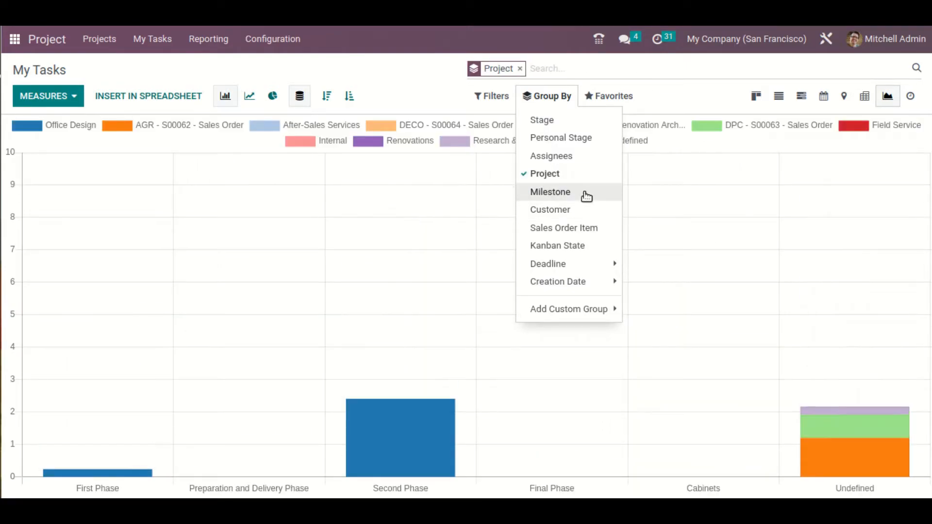
{"action": "left_click", "coordinate": [414, 93]}
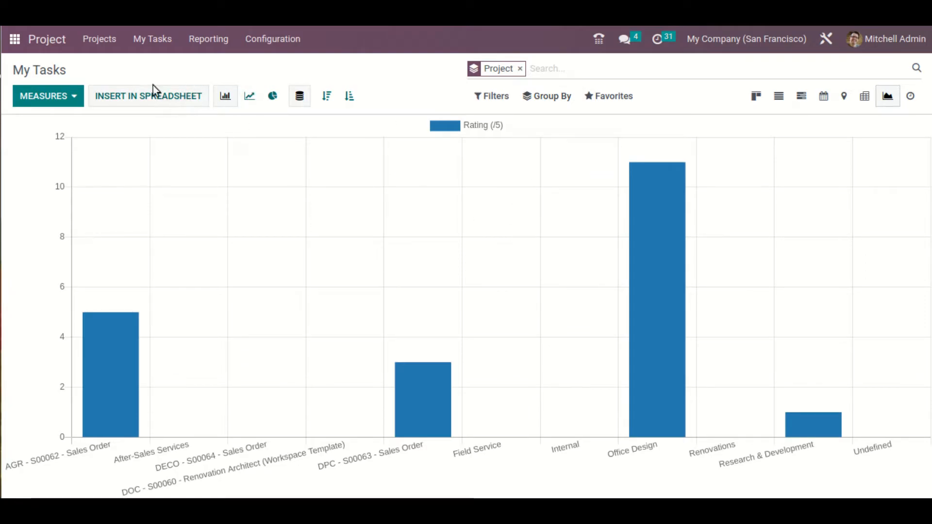
Insert the tasks bar chart into the Task dashboard spreadsheet
{"action": "left_click", "coordinate": [154, 103]}
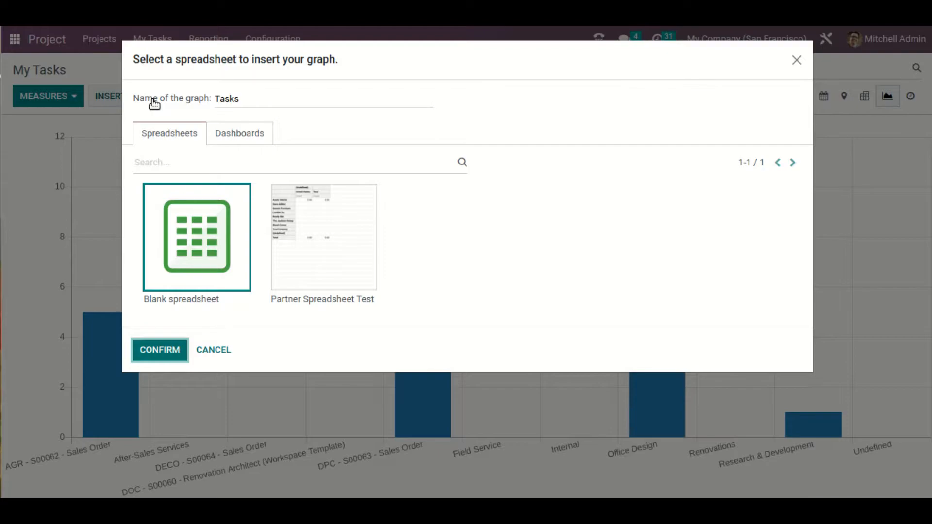
{"action": "left_click", "coordinate": [260, 137]}
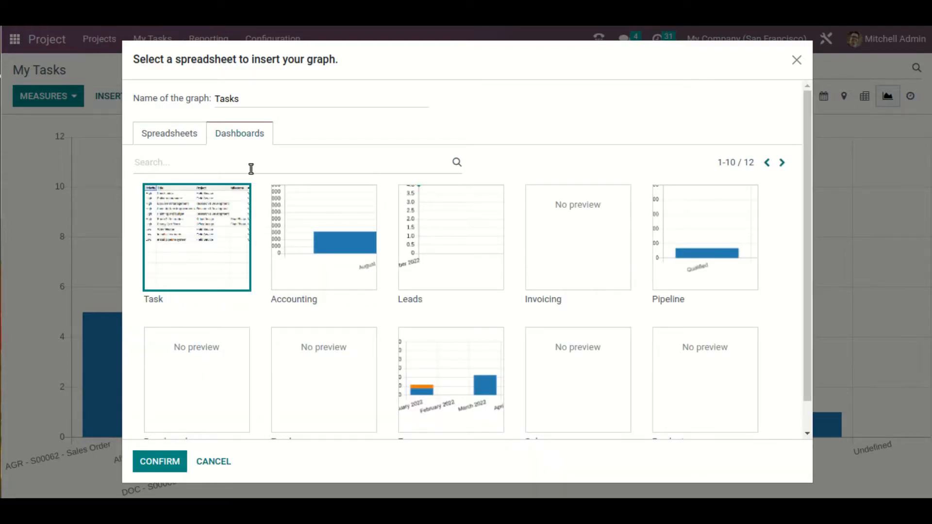
{"action": "type", "text": "task"}
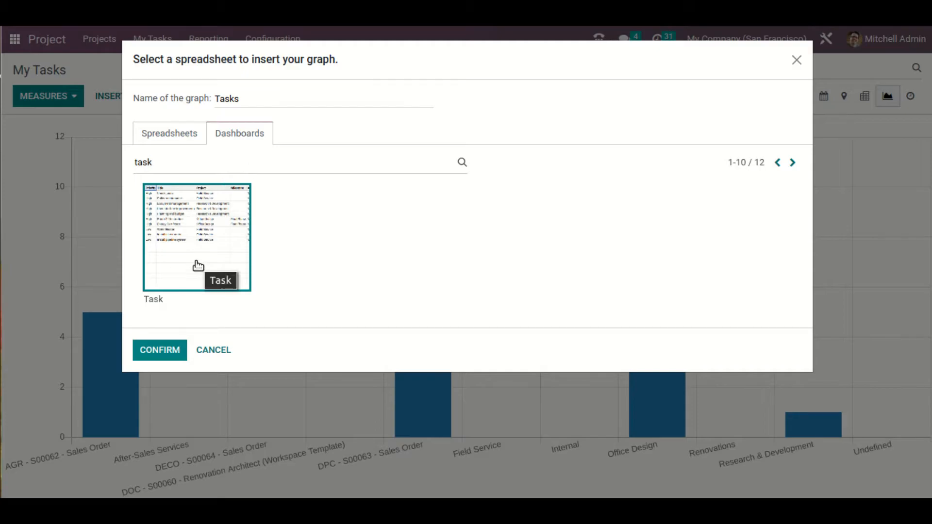
{"action": "left_click", "coordinate": [177, 353]}
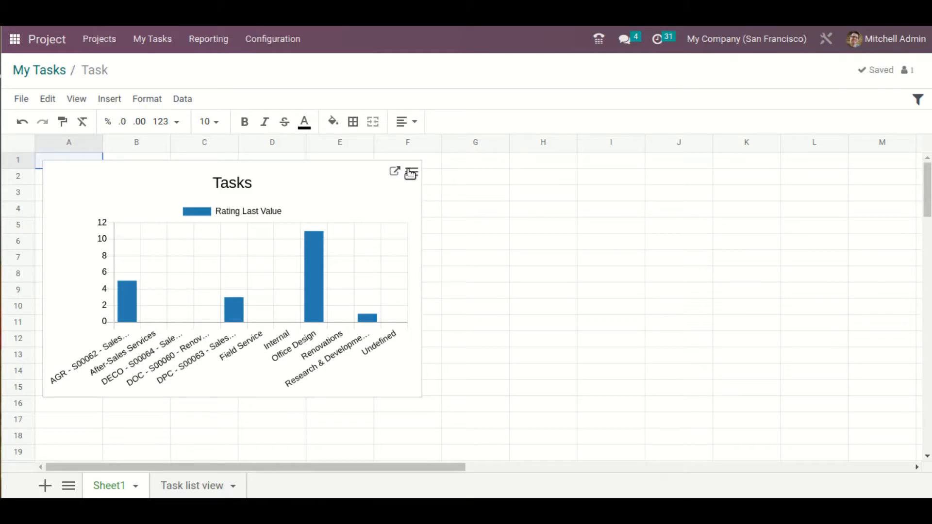
Return to My Tasks, change the graph to a line chart, and insert it into the Task dashboard
{"action": "left_click", "coordinate": [41, 70]}
{"action": "left_click", "coordinate": [252, 100]}
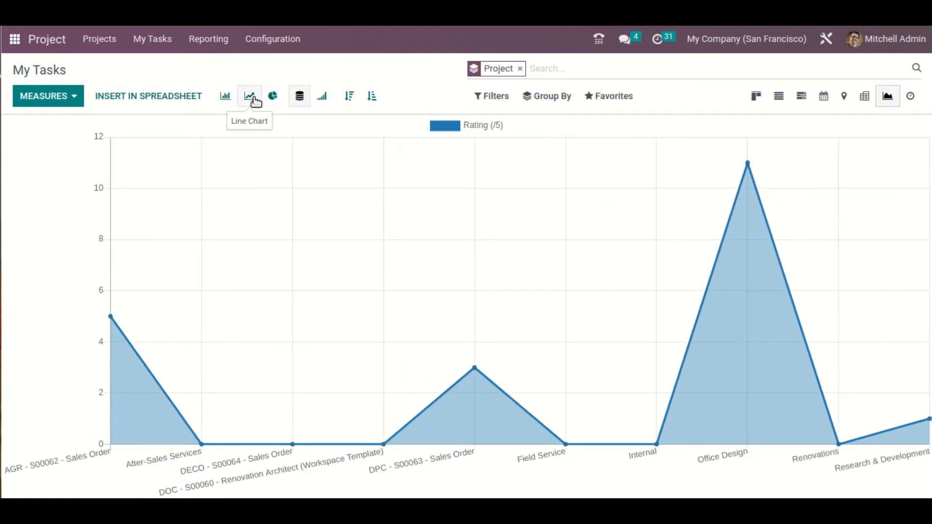
{"action": "left_click", "coordinate": [188, 100]}
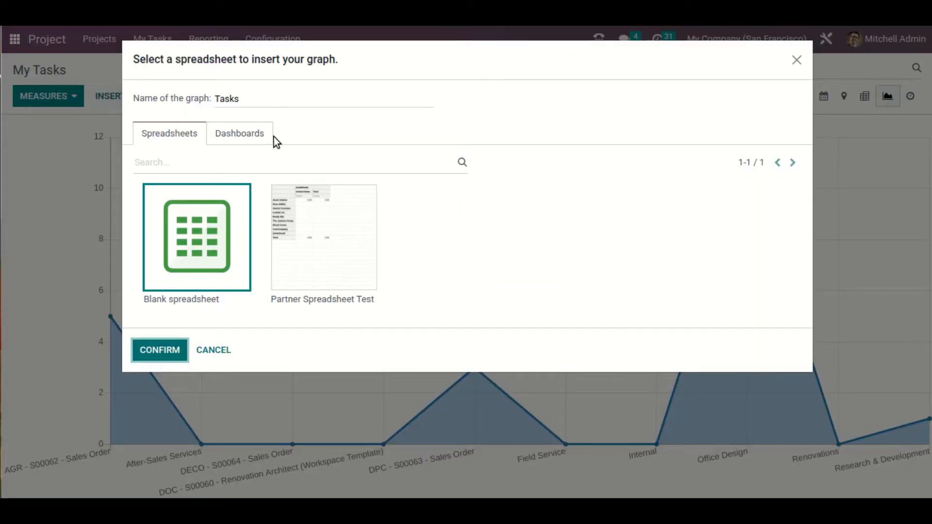
{"action": "left_click", "coordinate": [247, 136]}
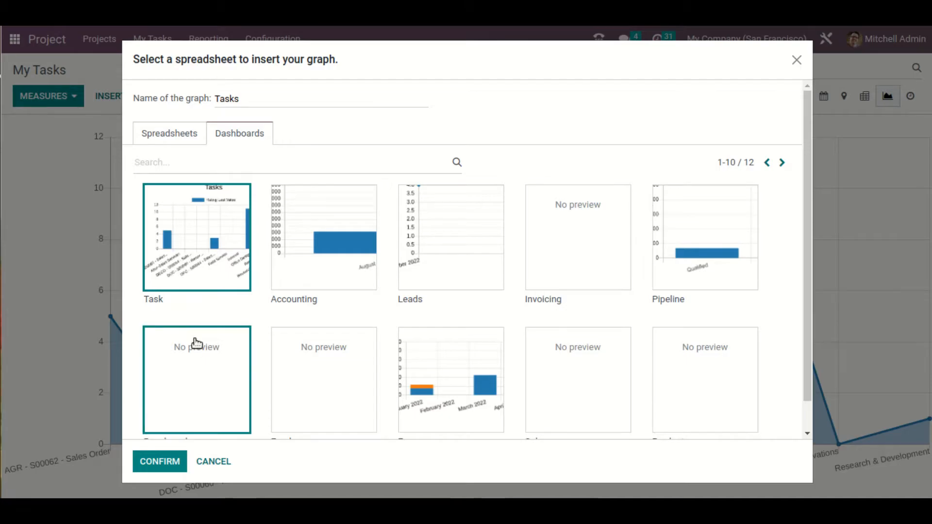
{"action": "left_click", "coordinate": [161, 463]}
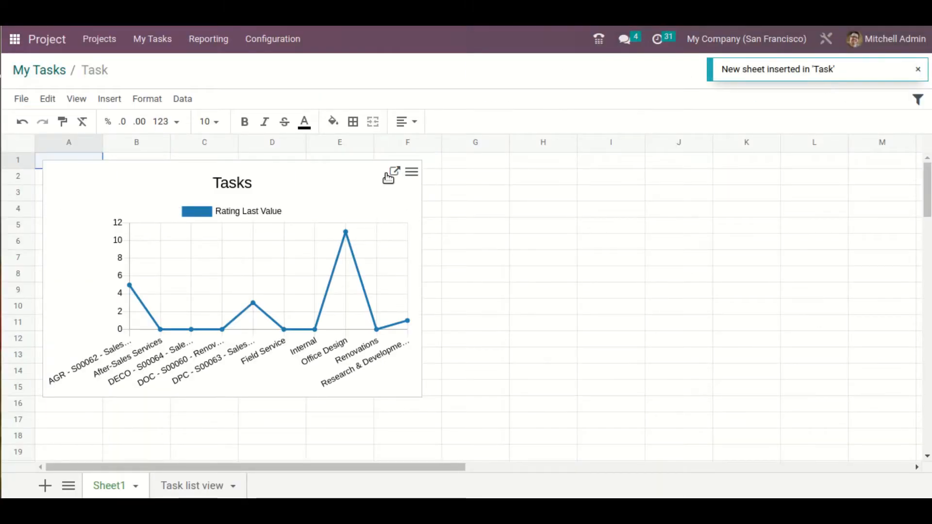
Open the line chart's configuration and move the chart directly below the bar chart on Sheet1, starting around row 16
{"action": "left_click", "coordinate": [422, 169]}
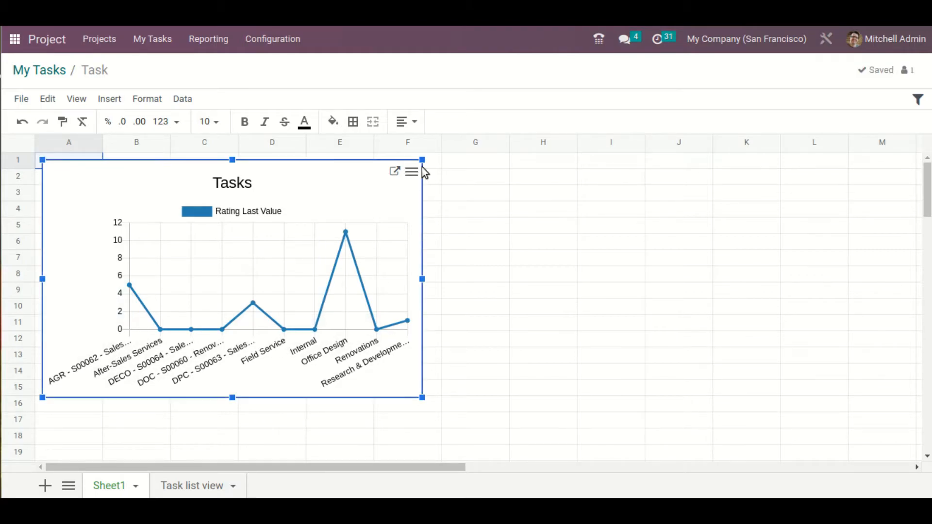
{"action": "left_click", "coordinate": [412, 173]}
{"action": "left_click", "coordinate": [356, 186]}
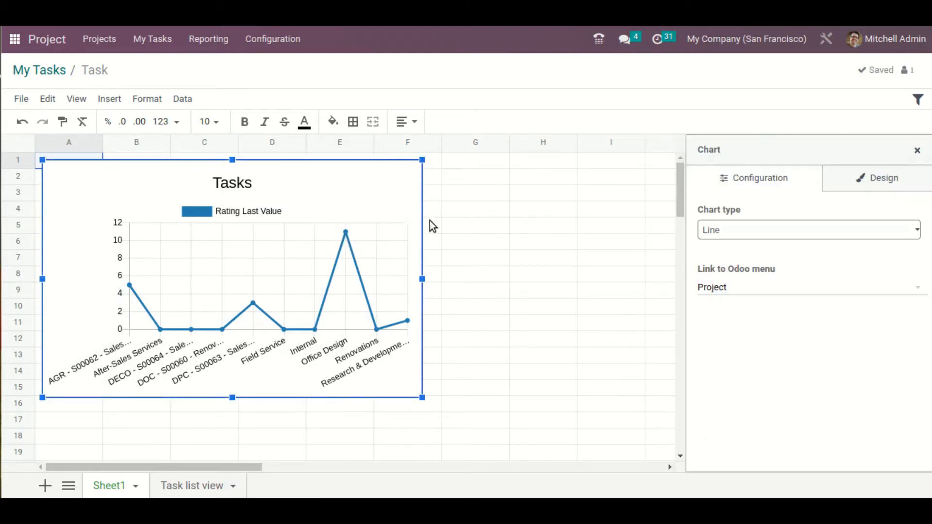
{"action": "left_click_drag", "start_coordinate": [376, 252], "coordinate": [394, 348]}
{"action": "scroll", "coordinate": [491, 326], "scroll_direction": "down", "scroll_amount": 1}
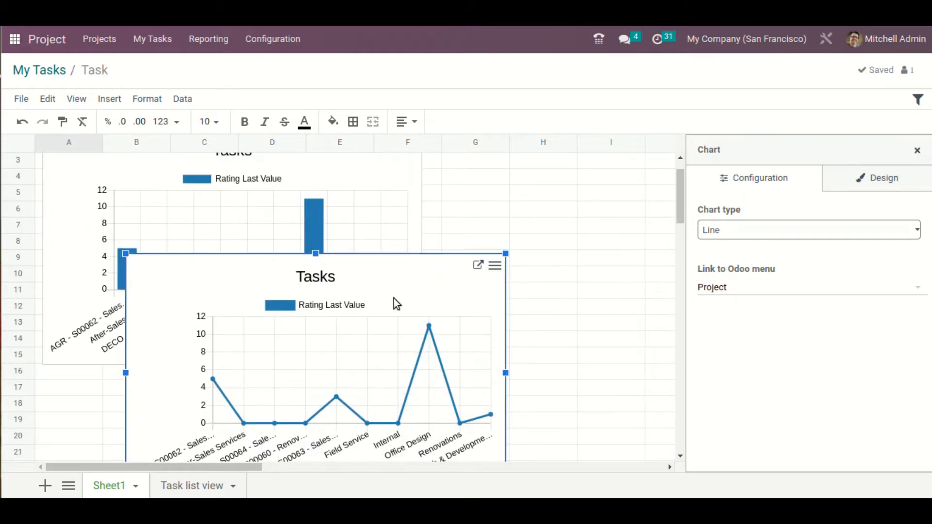
{"action": "scroll", "coordinate": [392, 291], "scroll_direction": "down", "scroll_amount": 3}
{"action": "left_click_drag", "start_coordinate": [339, 232], "coordinate": [278, 345]}
{"action": "scroll", "coordinate": [444, 291], "scroll_direction": "up", "scroll_amount": 4}
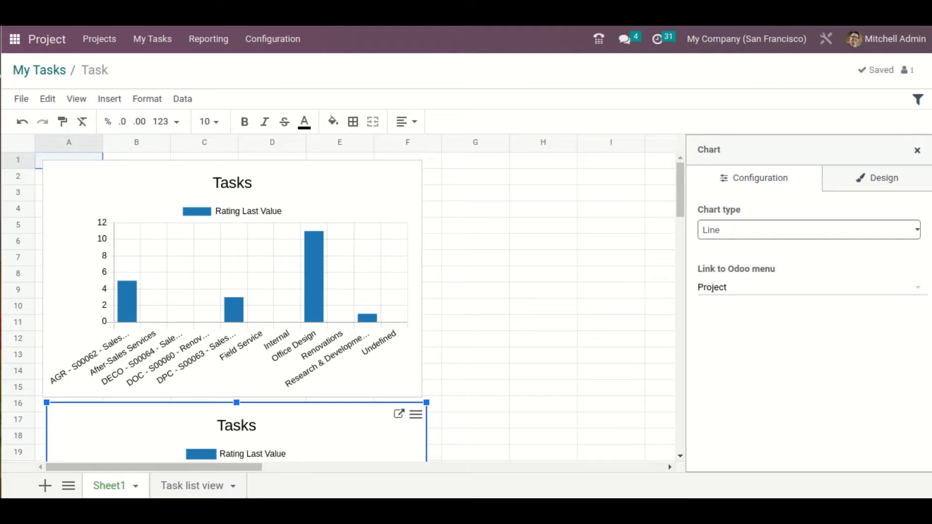
Return to My Tasks, change the graph to a pie chart, and insert it into the Task dashboard
{"action": "left_click", "coordinate": [38, 71]}
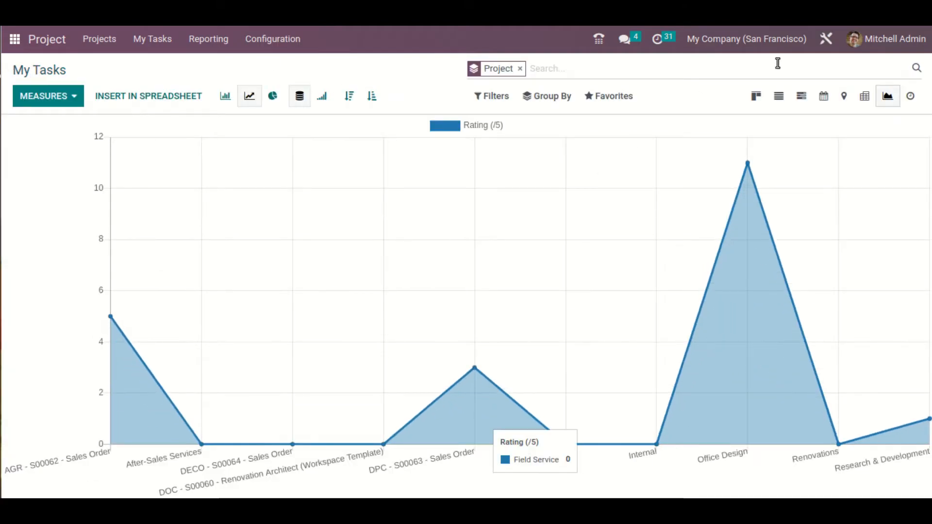
{"action": "left_click", "coordinate": [272, 96]}
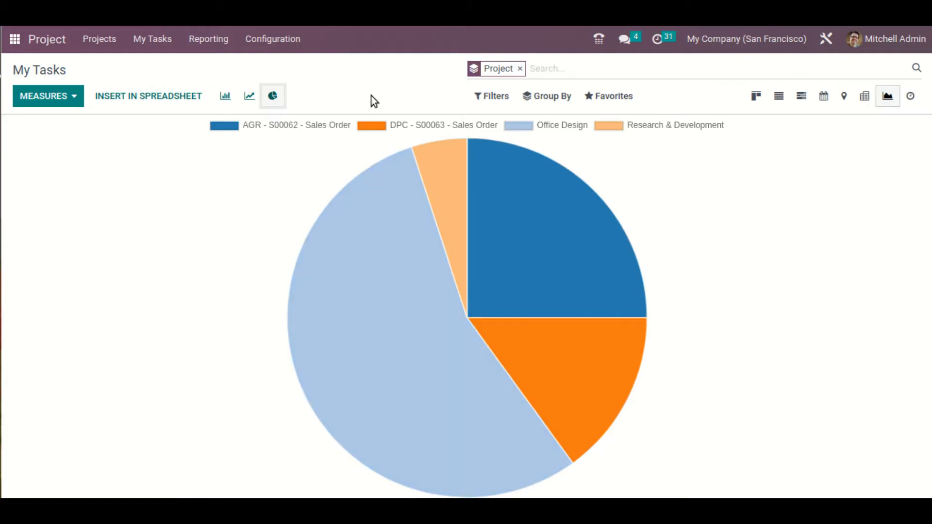
{"action": "left_click", "coordinate": [171, 103]}
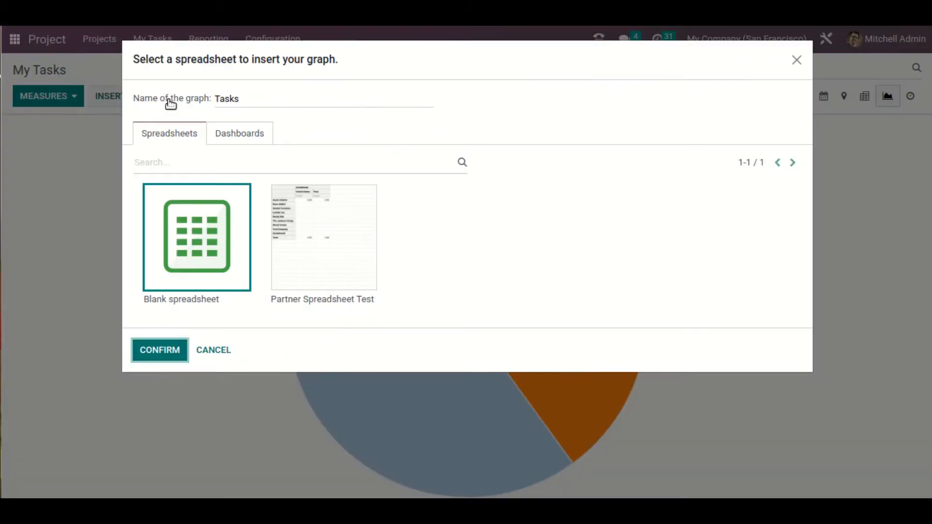
{"action": "left_click", "coordinate": [269, 135]}
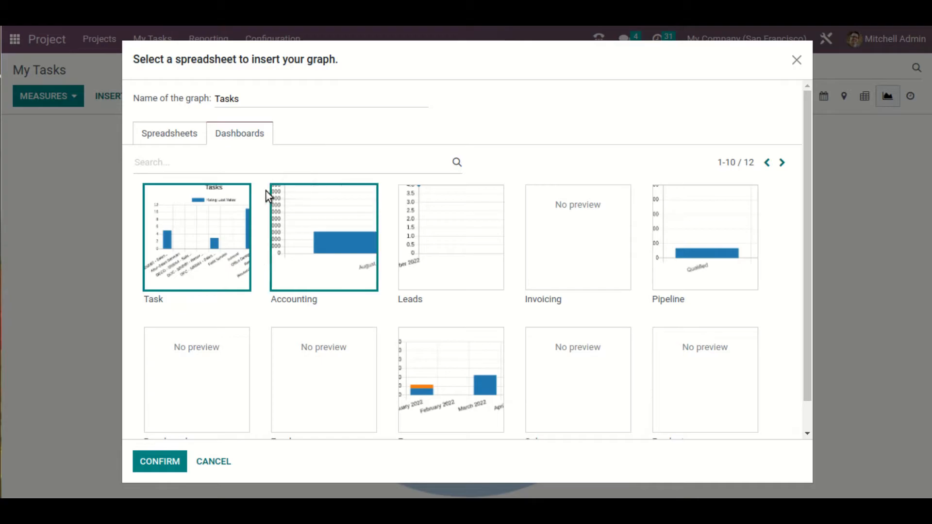
{"action": "left_click", "coordinate": [173, 462]}
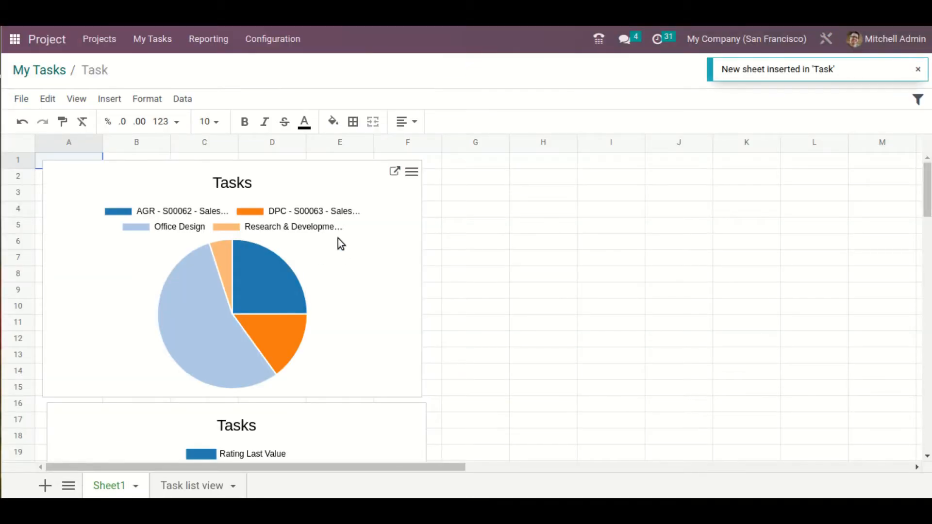
Move the pie chart beside the bar chart, starting around column G, and title the bar chart "Bar Graph."
{"action": "left_click_drag", "start_coordinate": [336, 239], "coordinate": [722, 244]}
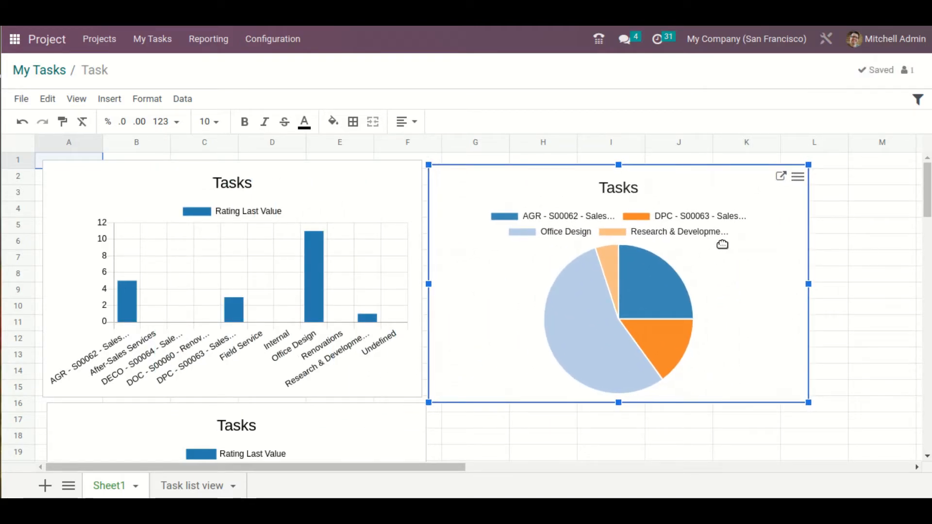
{"action": "left_click", "coordinate": [415, 171]}
{"action": "left_click", "coordinate": [413, 172]}
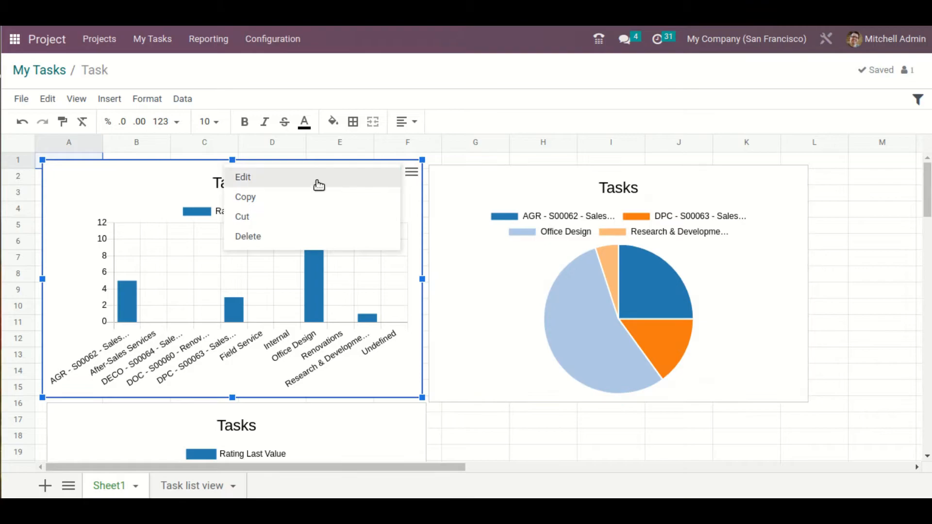
{"action": "left_click", "coordinate": [318, 185]}
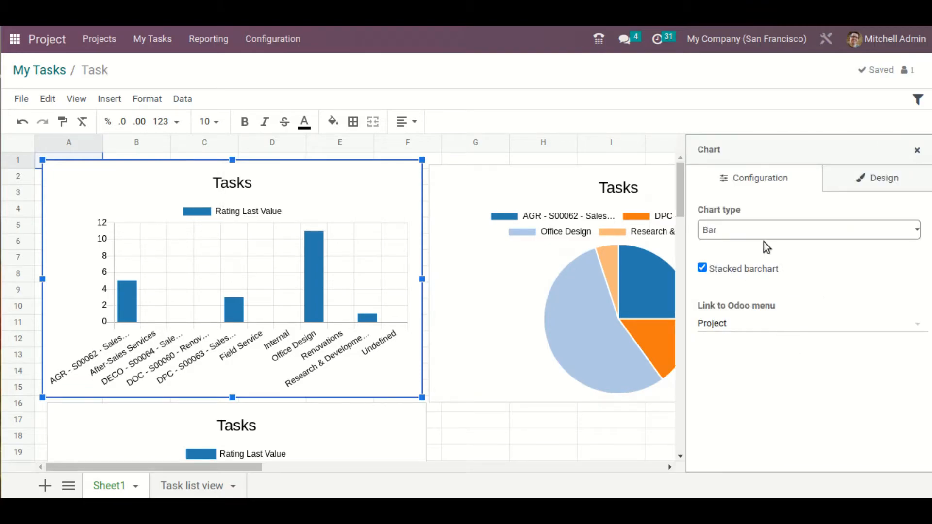
{"action": "left_click", "coordinate": [853, 191]}
{"action": "double_click", "coordinate": [741, 285]}
{"action": "type", "text": "Bar Graph."}
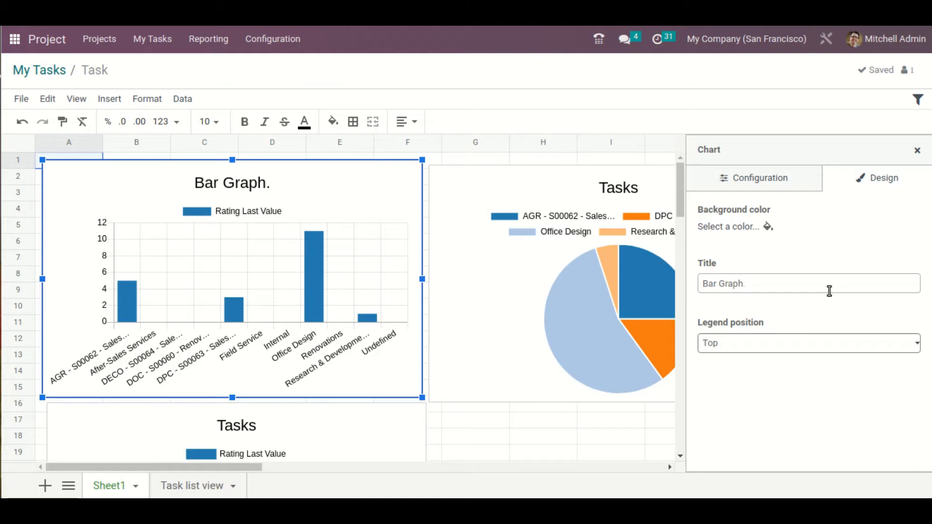
Try to title the pie chart "Pie Chart"
{"action": "left_click", "coordinate": [531, 188]}
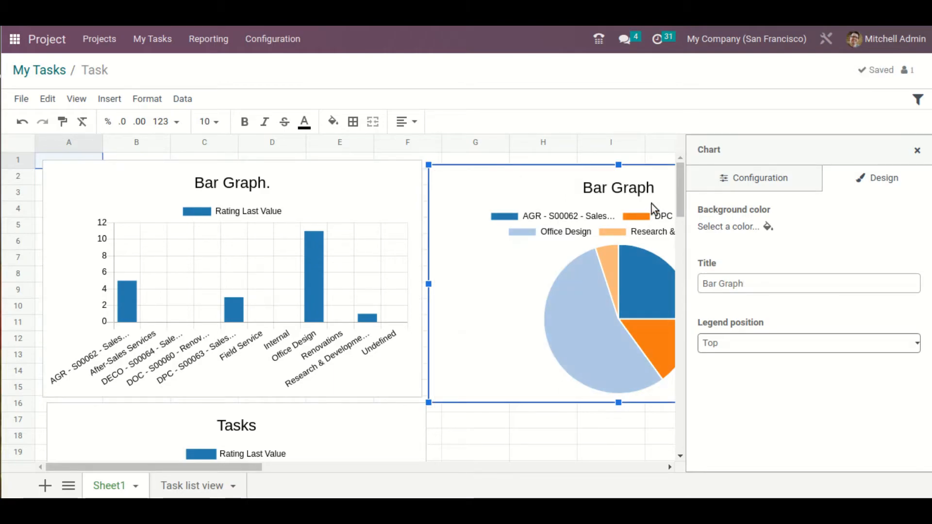
{"action": "left_click", "coordinate": [793, 285]}
{"action": "left_click_drag", "start_coordinate": [774, 286], "coordinate": [615, 268]}
{"action": "type", "text": "P"}
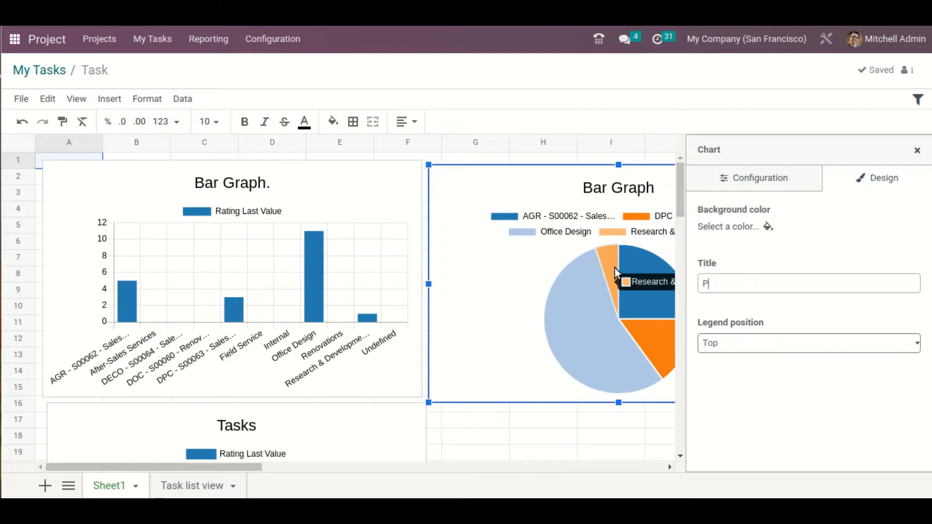
{"action": "type", "text": "ie Chart"}
Try to clear the title of the line chart below the bar chart
{"action": "left_click", "coordinate": [311, 432]}
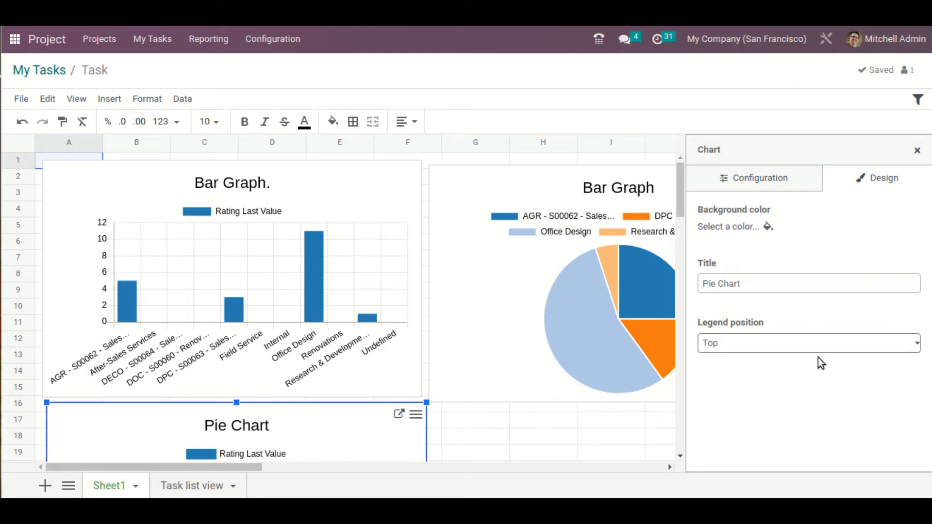
{"action": "left_click", "coordinate": [767, 287]}
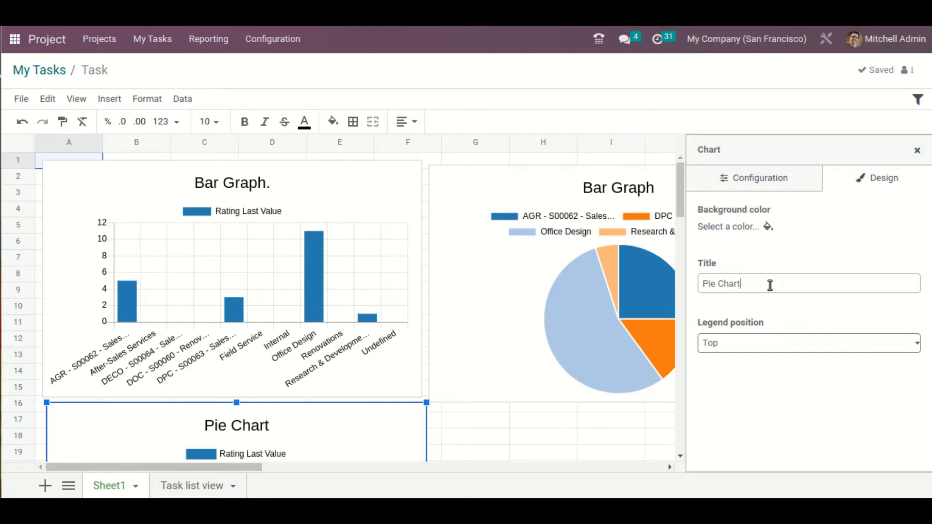
{"action": "key", "text": "ctrl+a"}
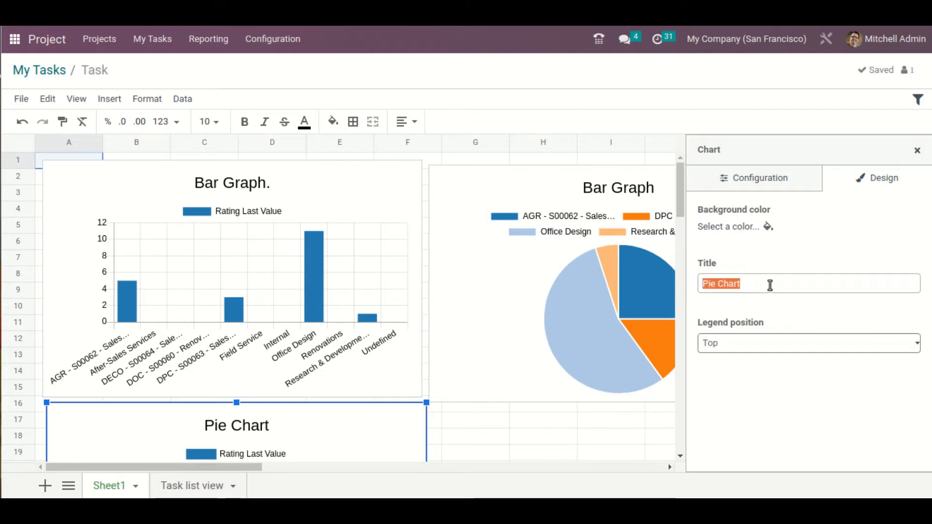
{"action": "key", "text": "BackSpace"}
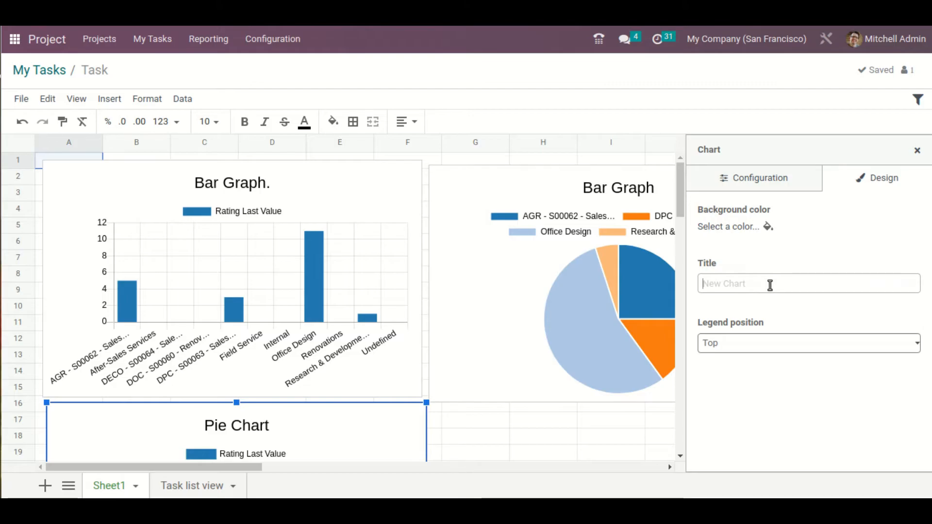
{"action": "scroll", "coordinate": [265, 458], "scroll_direction": "down", "scroll_amount": 2}
{"action": "scroll", "coordinate": [502, 363], "scroll_direction": "up", "scroll_amount": 2}
Select the pie chart and replace its title with "Pie Chart"
{"action": "left_click", "coordinate": [589, 196]}
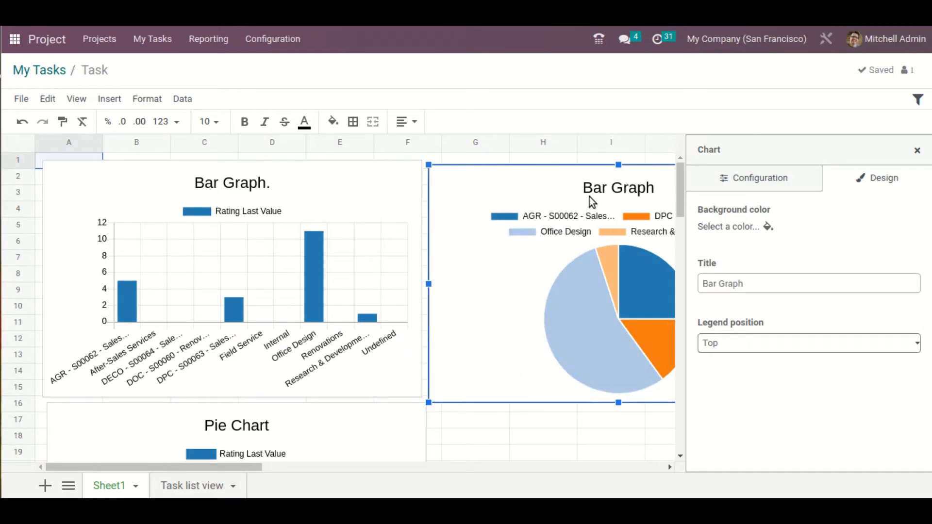
{"action": "triple_click", "coordinate": [745, 283]}
{"action": "key", "text": "BackSpace"}
{"action": "type", "text": "Pie Chart"}
{"action": "key", "text": "Return"}
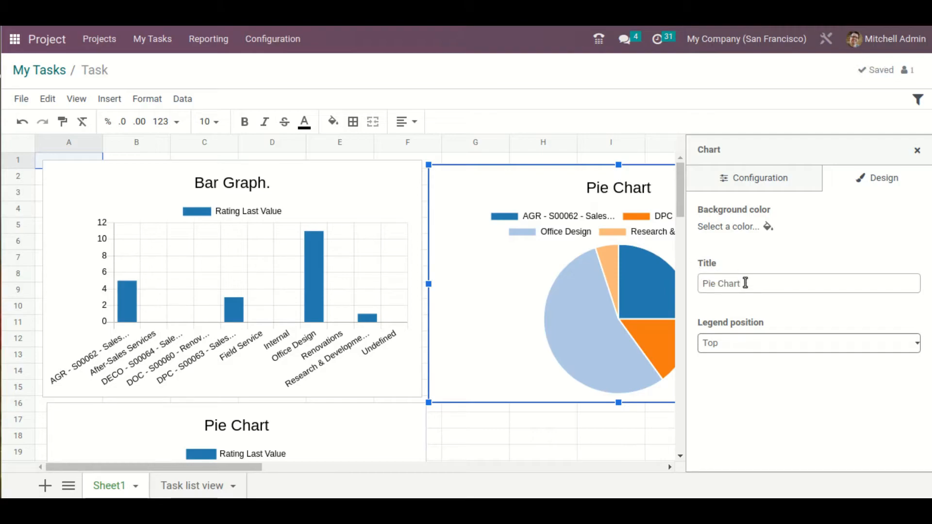
Change the title of the line chart below the bar chart to "Line Graph" and review the charts on Sheet1
{"action": "left_click", "coordinate": [284, 440]}
{"action": "scroll", "coordinate": [252, 354], "scroll_direction": "down", "scroll_amount": 3}
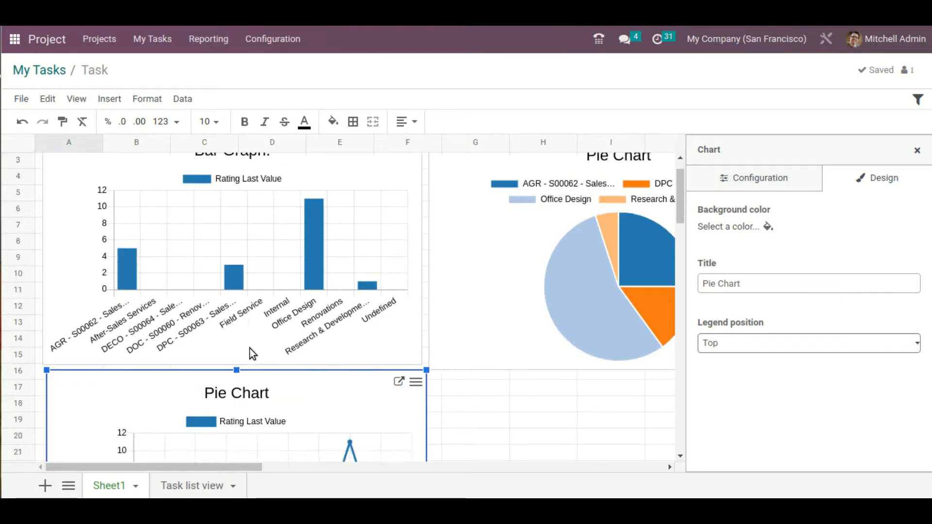
{"action": "triple_click", "coordinate": [787, 279]}
{"action": "key", "text": "BackSpace"}
{"action": "type", "text": "Line Graph"}
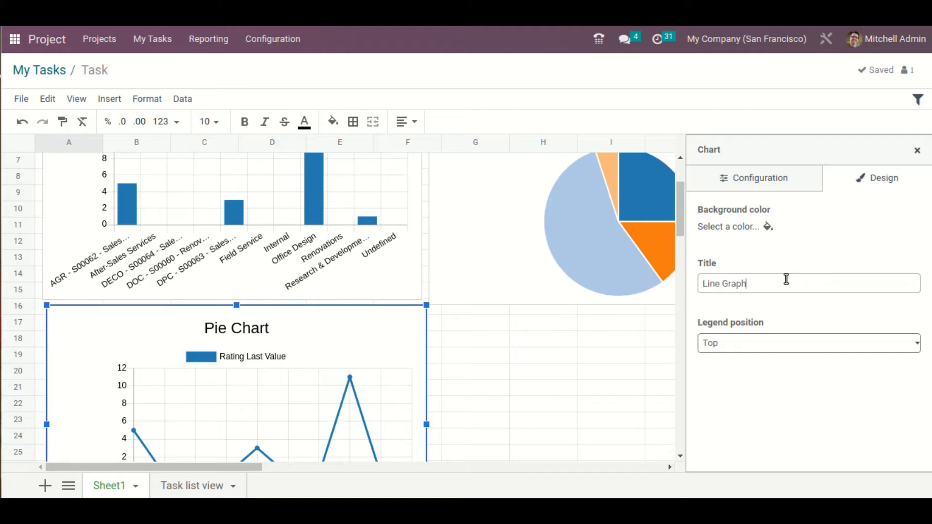
{"action": "key", "text": "Return"}
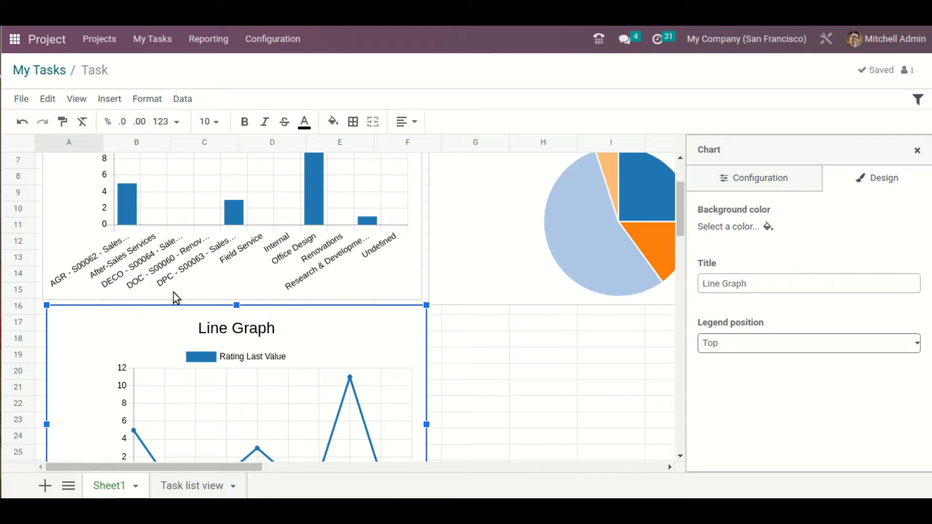
{"action": "scroll", "coordinate": [176, 297], "scroll_direction": "up", "scroll_amount": 2}
{"action": "scroll", "coordinate": [518, 343], "scroll_direction": "up", "scroll_amount": 1}
{"action": "scroll", "coordinate": [574, 385], "scroll_direction": "down", "scroll_amount": 1}
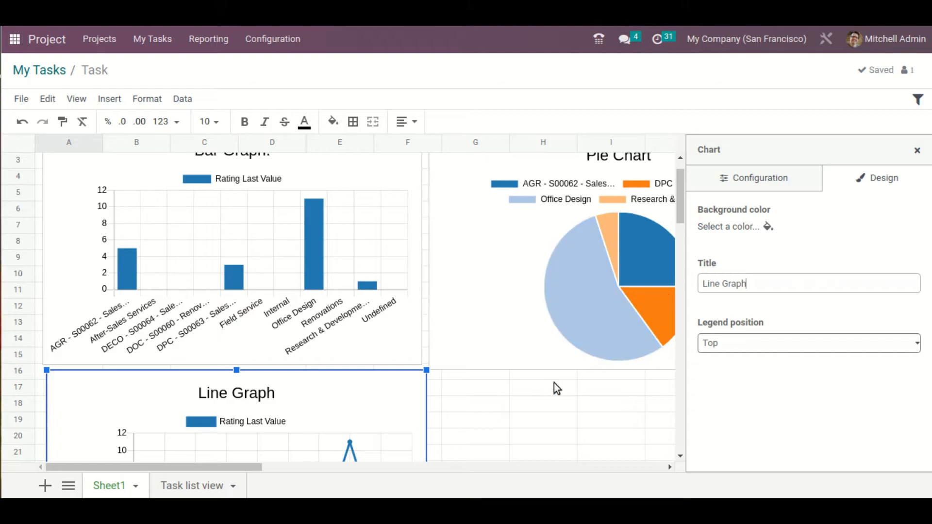
{"action": "scroll", "coordinate": [554, 383], "scroll_direction": "down", "scroll_amount": 1}
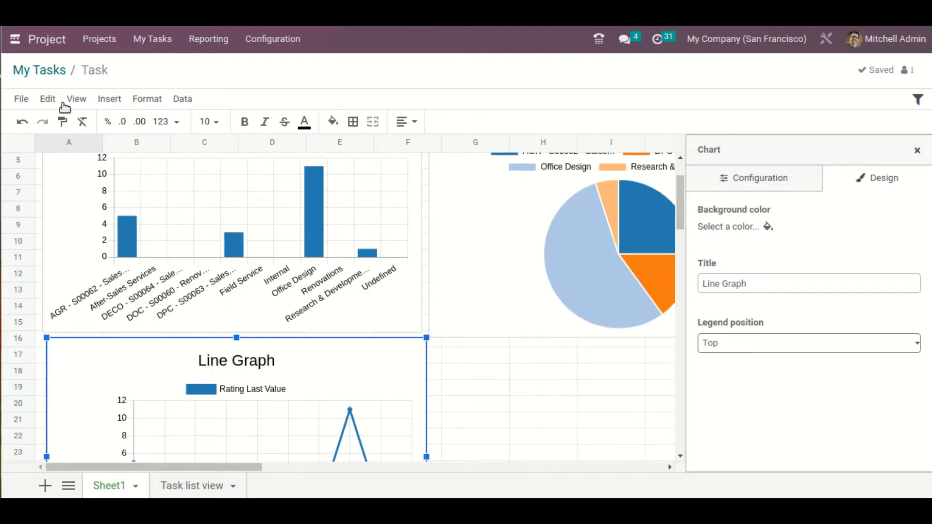
Return to My Tasks, look at the map view, and switch to the Kanban view
{"action": "left_click", "coordinate": [55, 71]}
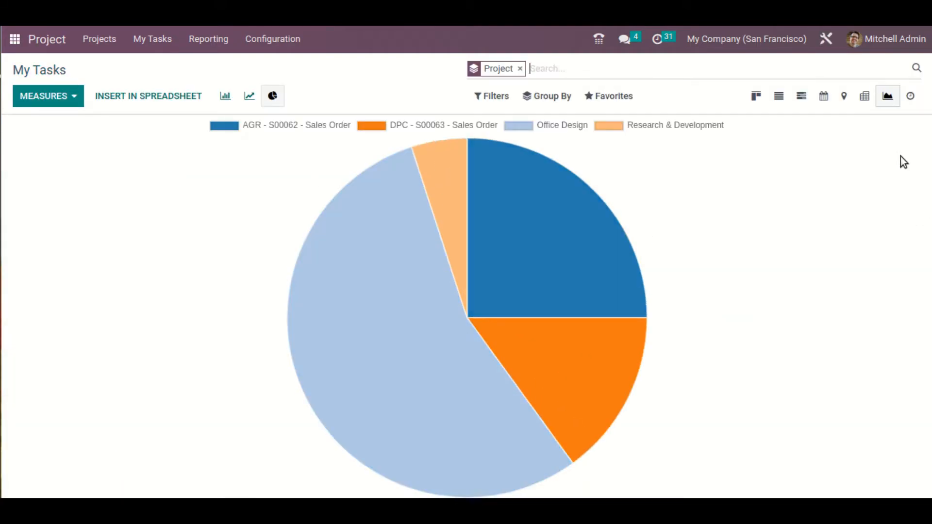
{"action": "left_click", "coordinate": [844, 99]}
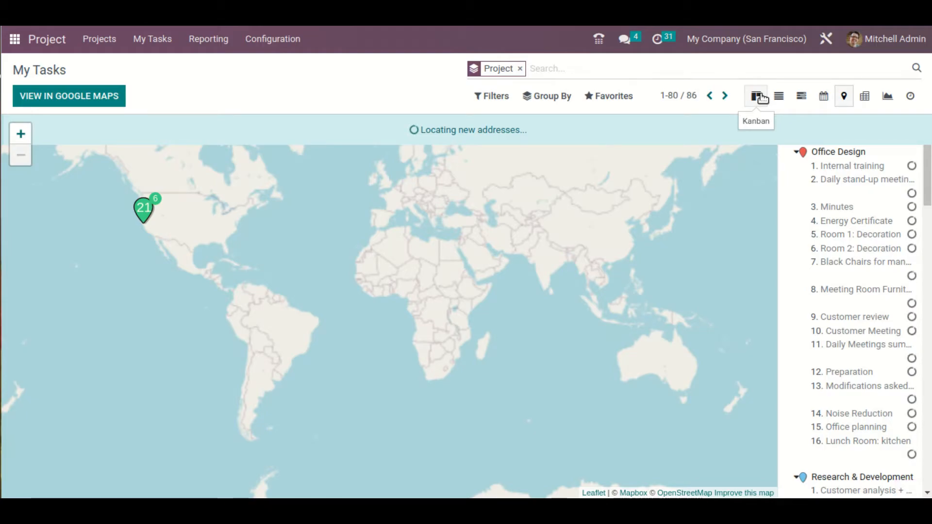
{"action": "left_click", "coordinate": [761, 97]}
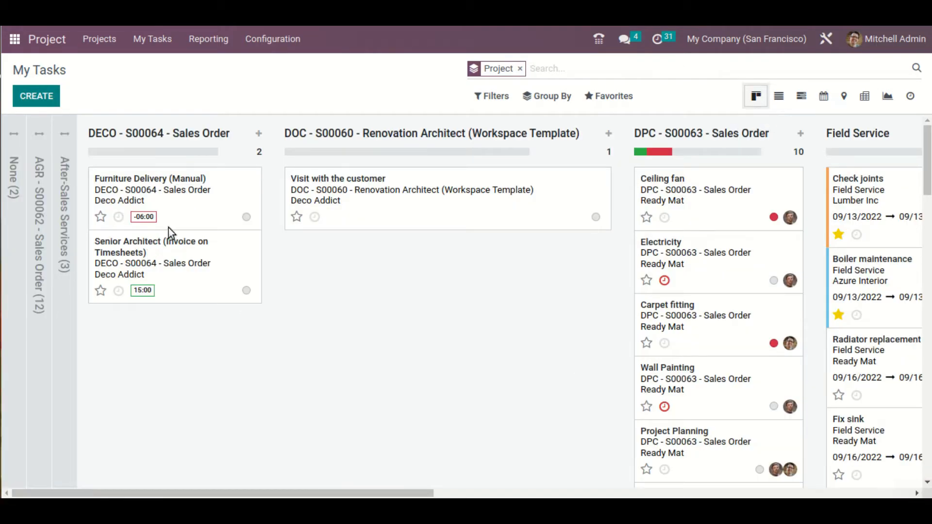
Insert a menu link named "My Tasks" into the Task dashboard spreadsheet
{"action": "left_click", "coordinate": [625, 96]}
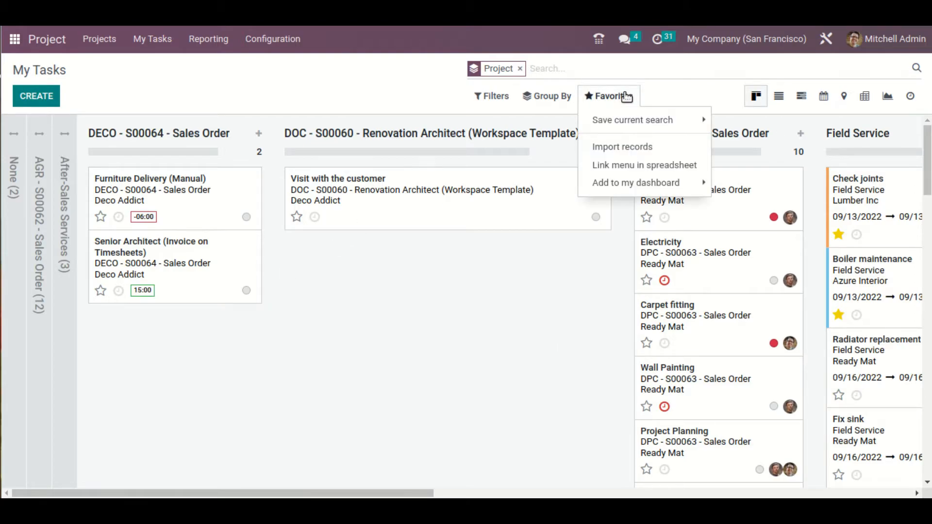
{"action": "left_click", "coordinate": [666, 167]}
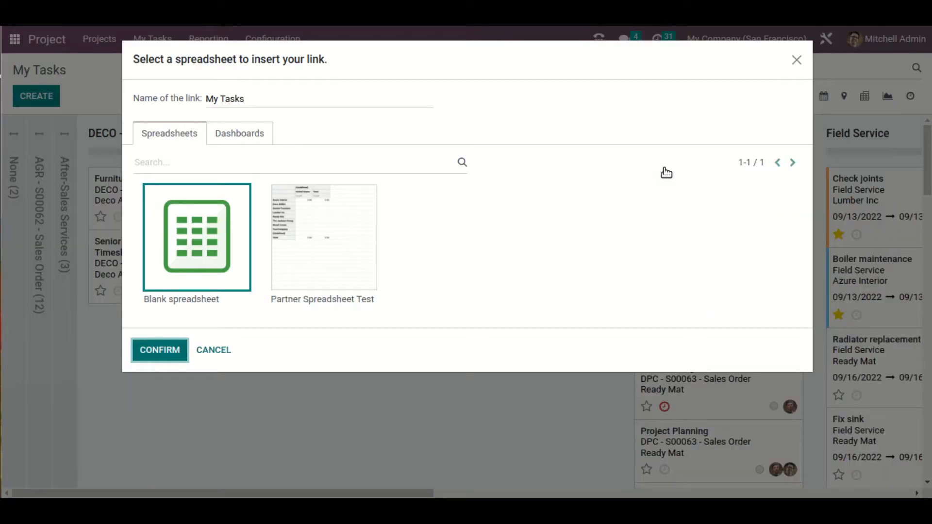
{"action": "left_click", "coordinate": [247, 140]}
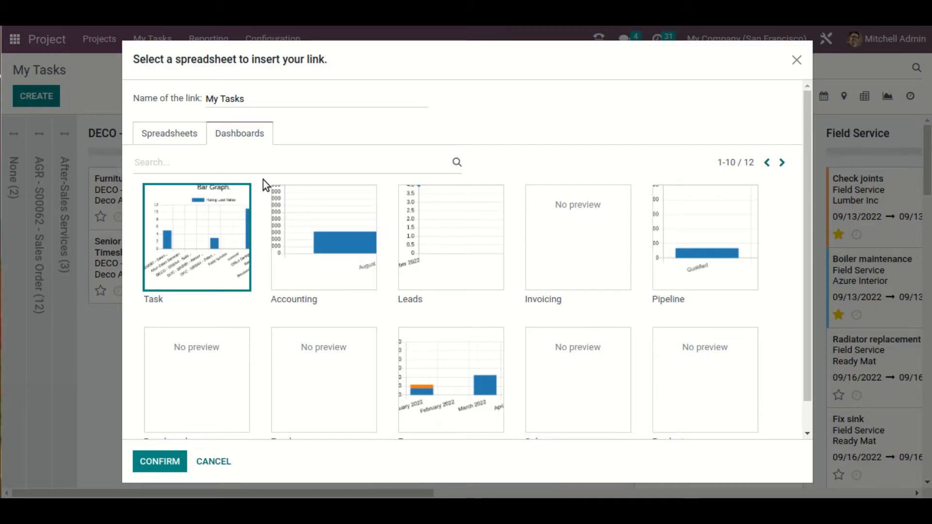
{"action": "left_click", "coordinate": [164, 464]}
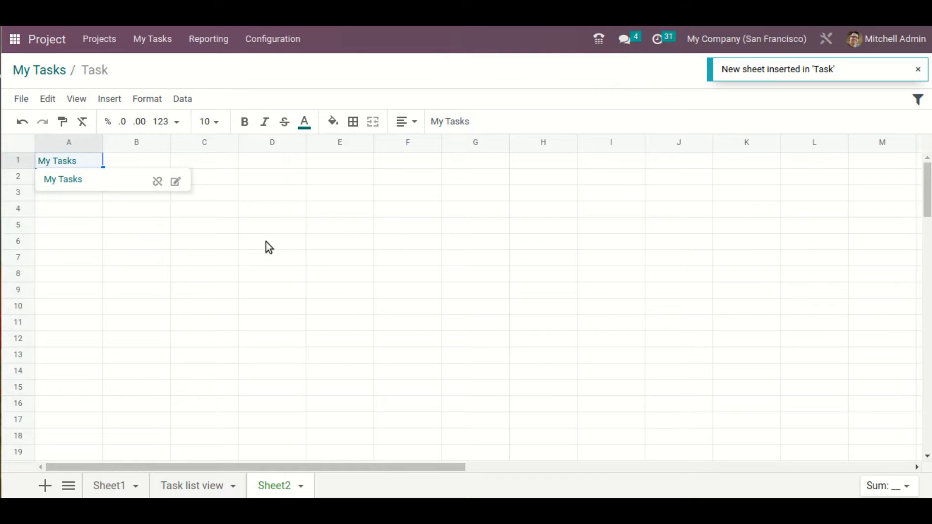
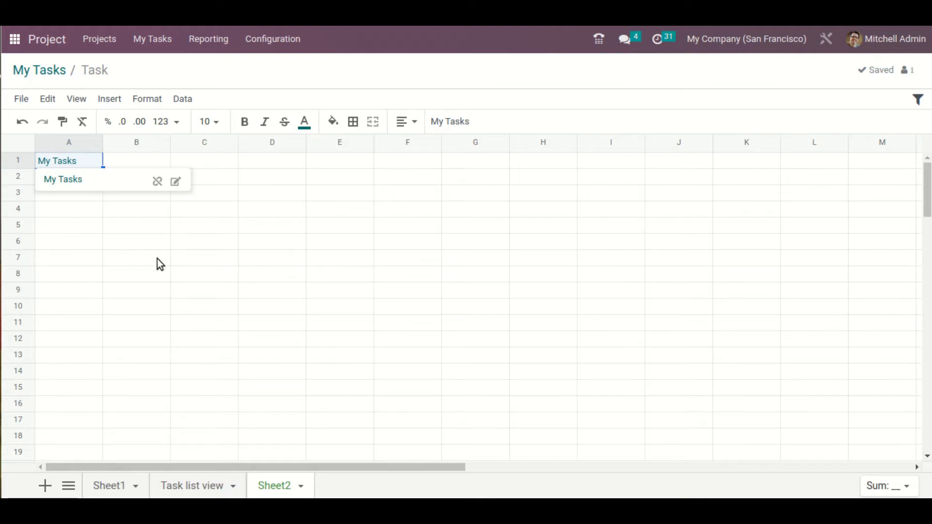
Copy the My Tasks link from cell A1 of Sheet2 and paste it into cell G18 of Sheet1, beneath the pie chart
{"action": "left_click", "coordinate": [115, 224]}
{"action": "left_click", "coordinate": [83, 160]}
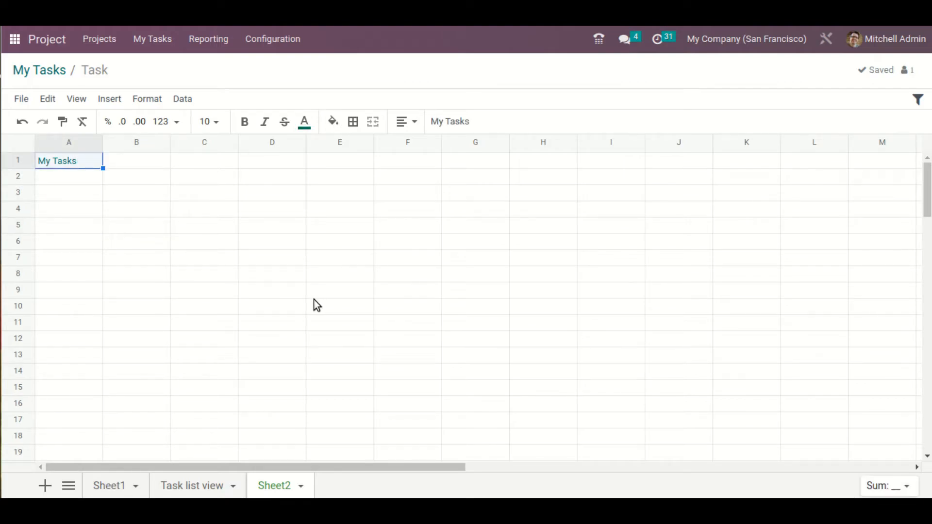
{"action": "left_click", "coordinate": [128, 485]}
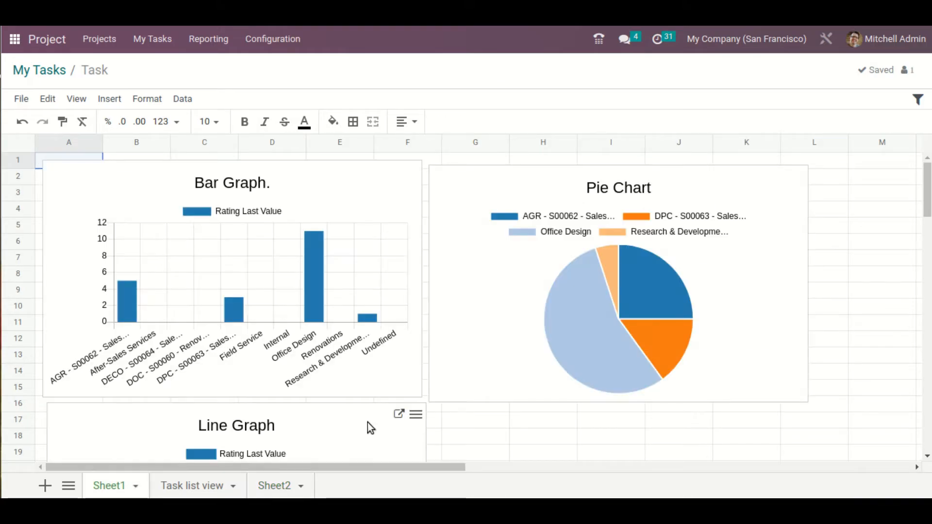
{"action": "scroll", "coordinate": [484, 386], "scroll_direction": "down", "scroll_amount": 1}
{"action": "left_click", "coordinate": [496, 400]}
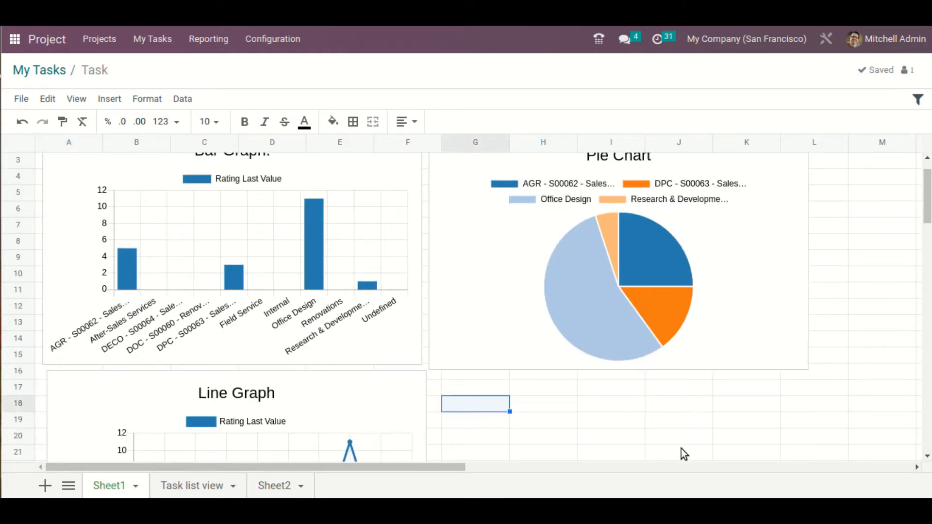
{"action": "type", "text": "My Tasks"}
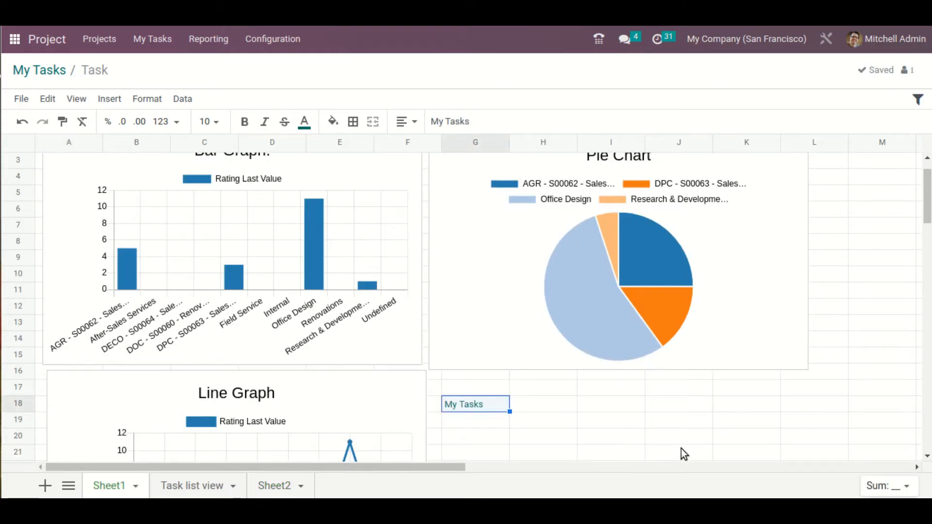
{"action": "left_click", "coordinate": [651, 435]}
{"action": "scroll", "coordinate": [622, 406], "scroll_direction": "down", "scroll_amount": 1}
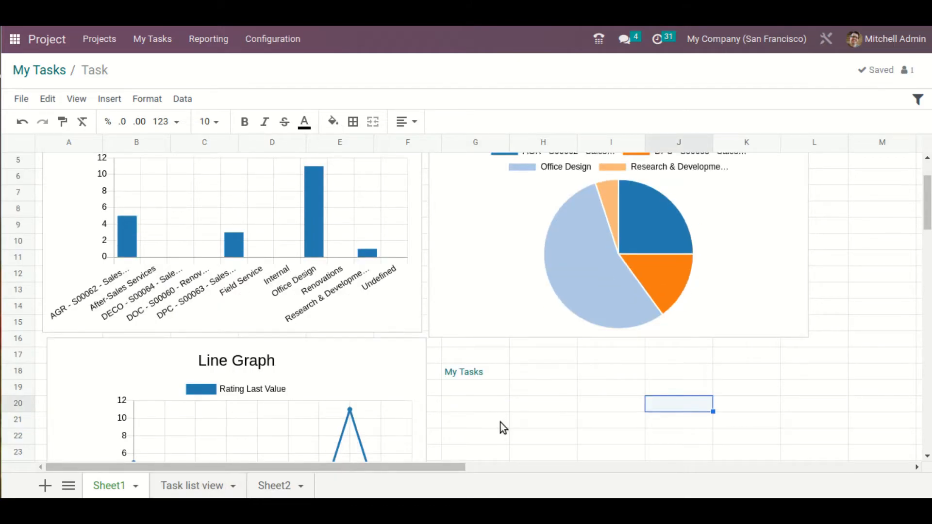
Copy the whole task table, A1 to J11, from the Task list view sheet and paste it at cell A32 of Sheet1
{"action": "scroll", "coordinate": [495, 424], "scroll_direction": "down", "scroll_amount": 5}
{"action": "left_click", "coordinate": [238, 483]}
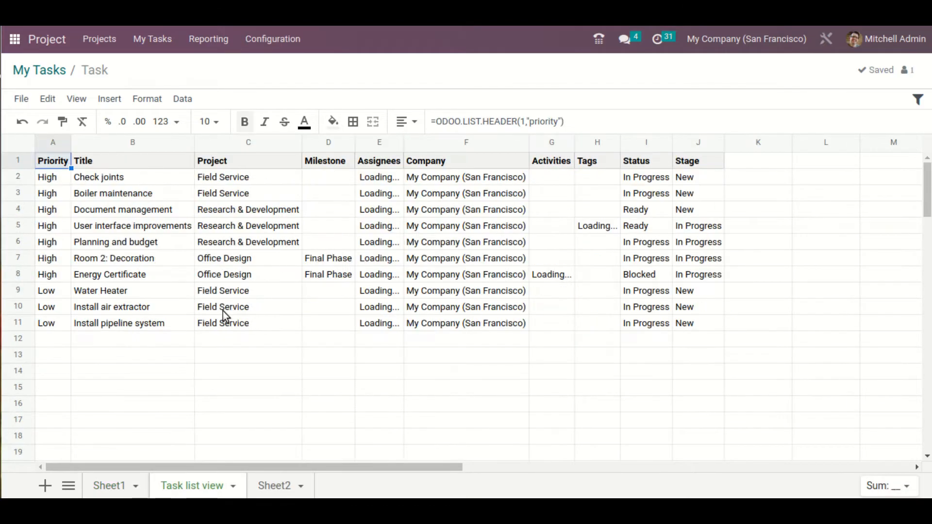
{"action": "left_click", "coordinate": [74, 229]}
{"action": "left_click_drag", "start_coordinate": [53, 163], "coordinate": [711, 330]}
{"action": "key", "text": "ctrl+c"}
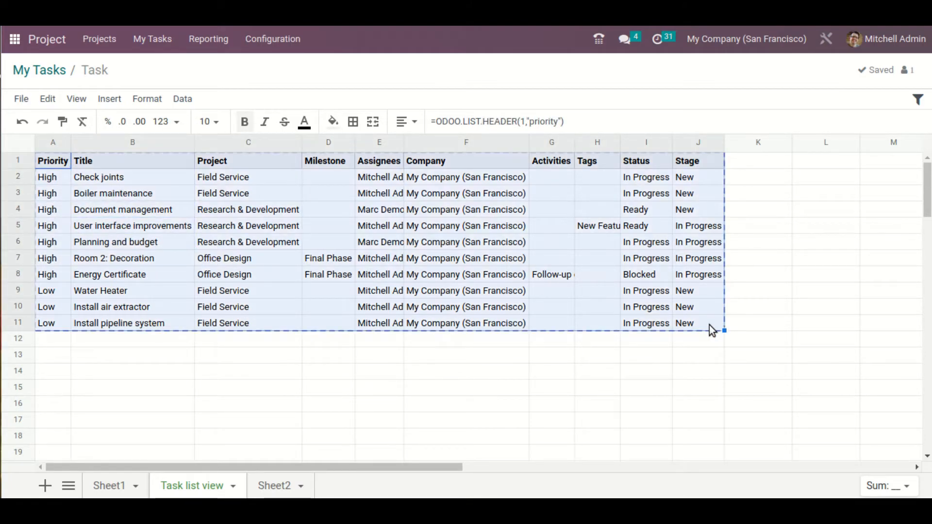
{"action": "left_click", "coordinate": [127, 486]}
{"action": "scroll", "coordinate": [156, 361], "scroll_direction": "down", "scroll_amount": 1}
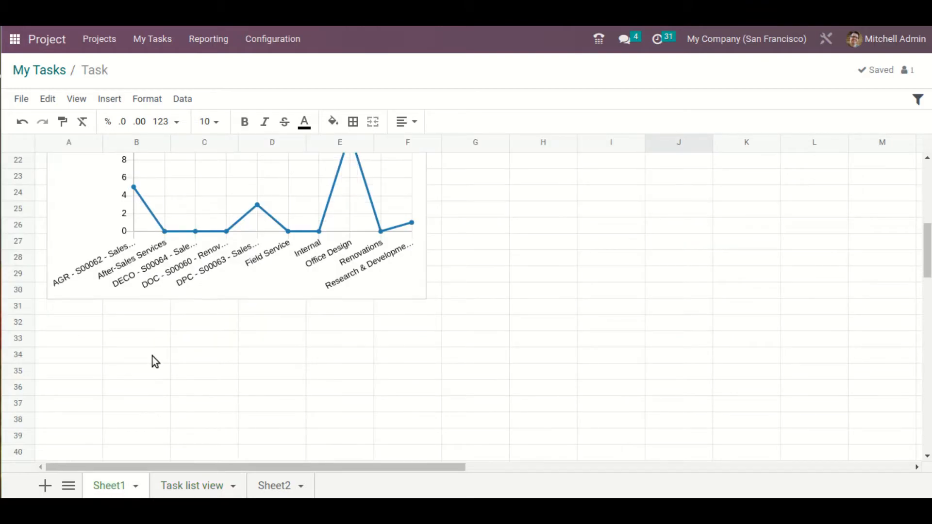
{"action": "left_click", "coordinate": [99, 327]}
{"action": "key", "text": "ctrl+v"}
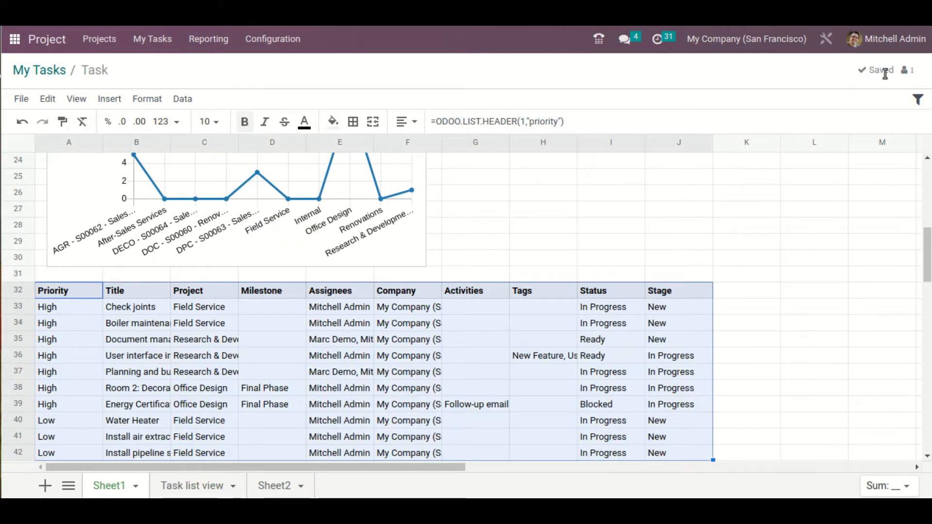
Return to My Tasks and show the tasks in the Gantt view with the Week scale
{"action": "left_click", "coordinate": [31, 73]}
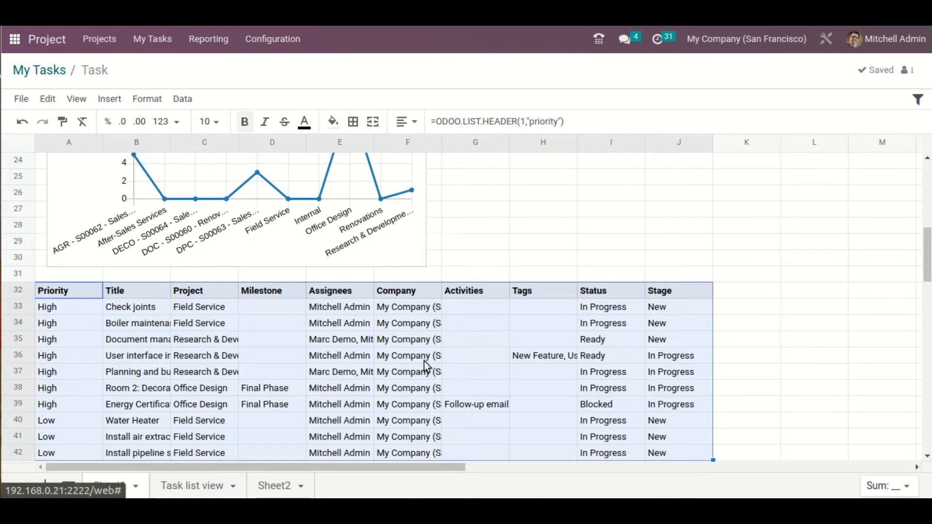
{"action": "left_click", "coordinate": [49, 76]}
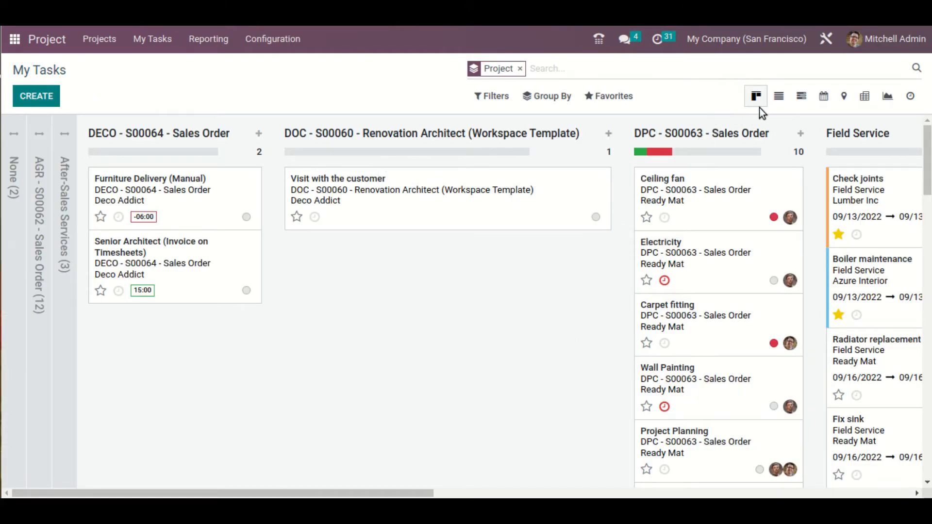
{"action": "left_click", "coordinate": [802, 97]}
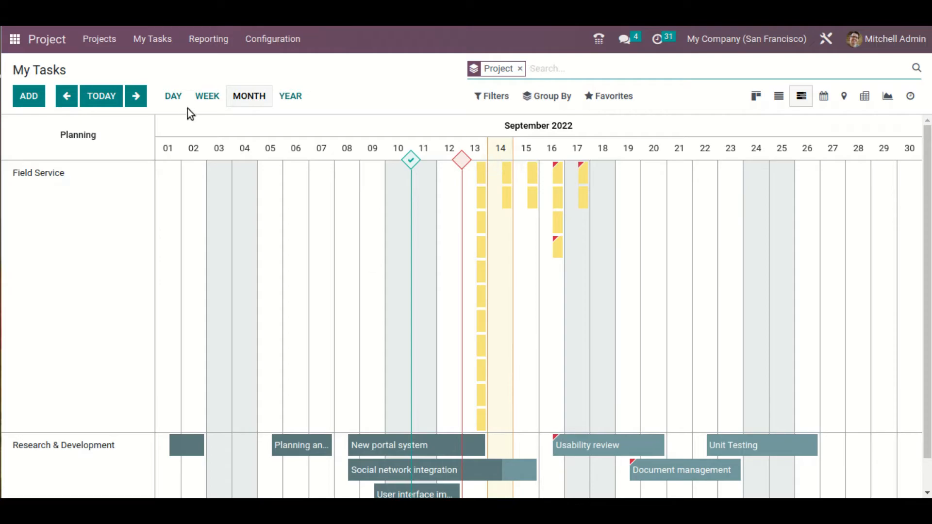
{"action": "left_click", "coordinate": [204, 96]}
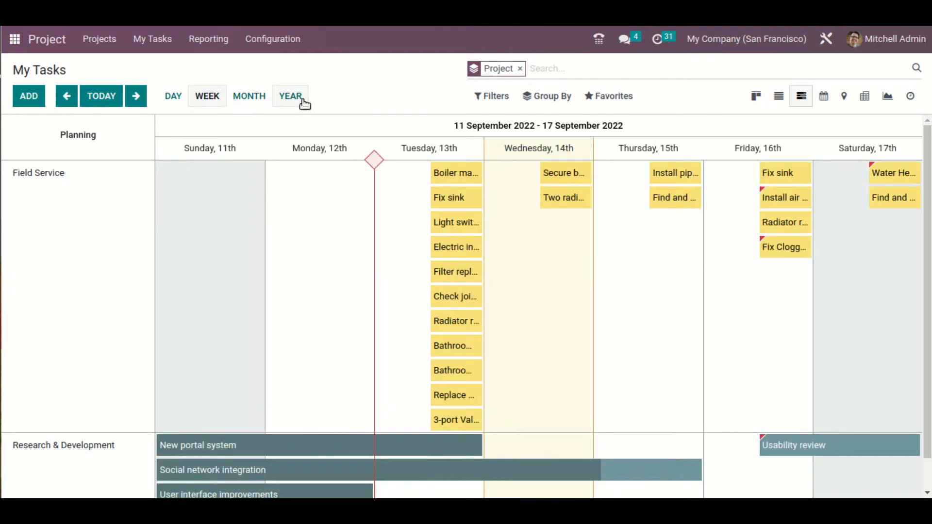
Link the weekly Gantt view of My Tasks into the Task dashboard spreadsheet, keeping the link name "My Tasks"
{"action": "left_click", "coordinate": [601, 98]}
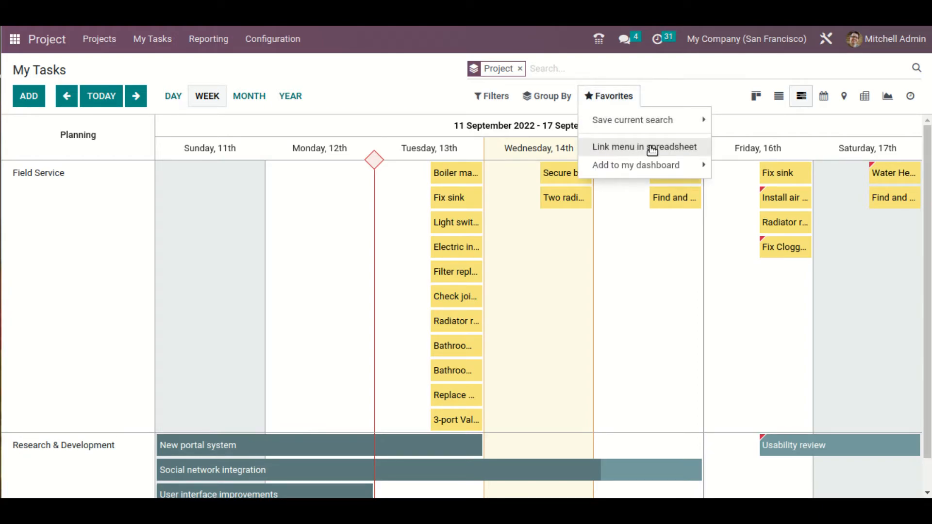
{"action": "left_click", "coordinate": [652, 148]}
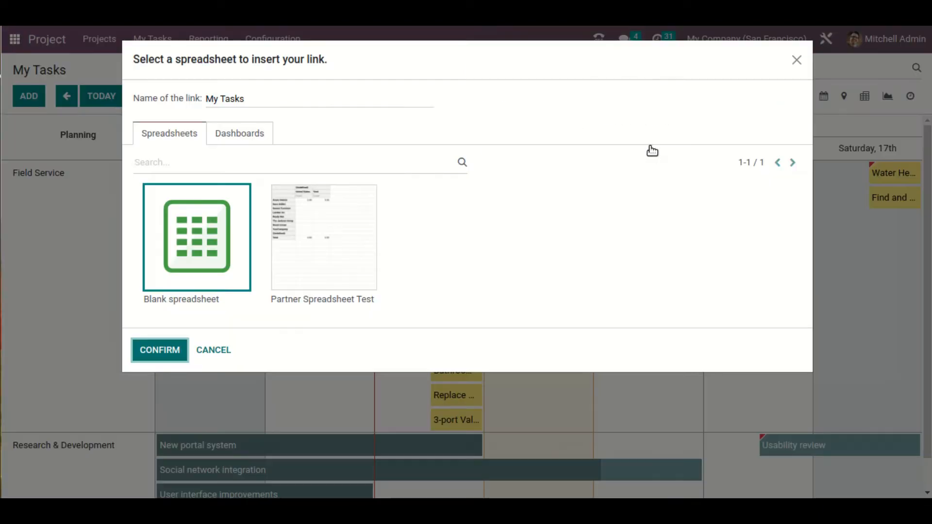
{"action": "left_click", "coordinate": [246, 135]}
{"action": "left_click", "coordinate": [172, 455]}
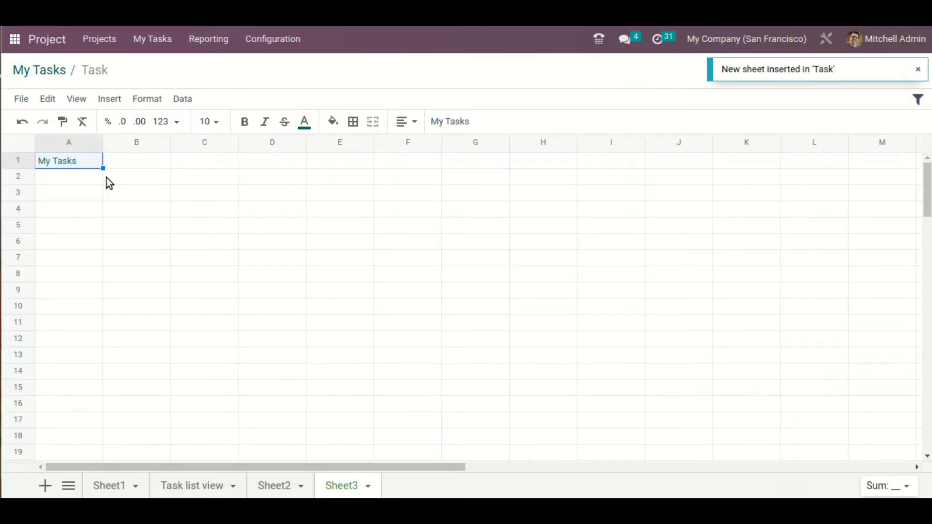
Change the text of the link in cell A1 of Sheet3 to "Gantt View"
{"action": "left_click", "coordinate": [92, 178]}
{"action": "double_click", "coordinate": [90, 162]}
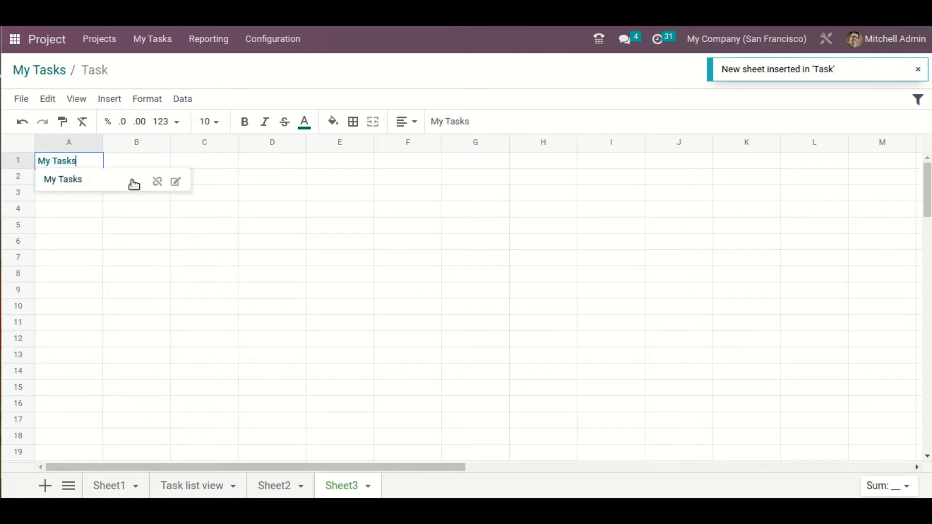
{"action": "left_click", "coordinate": [176, 182]}
{"action": "triple_click", "coordinate": [148, 210]}
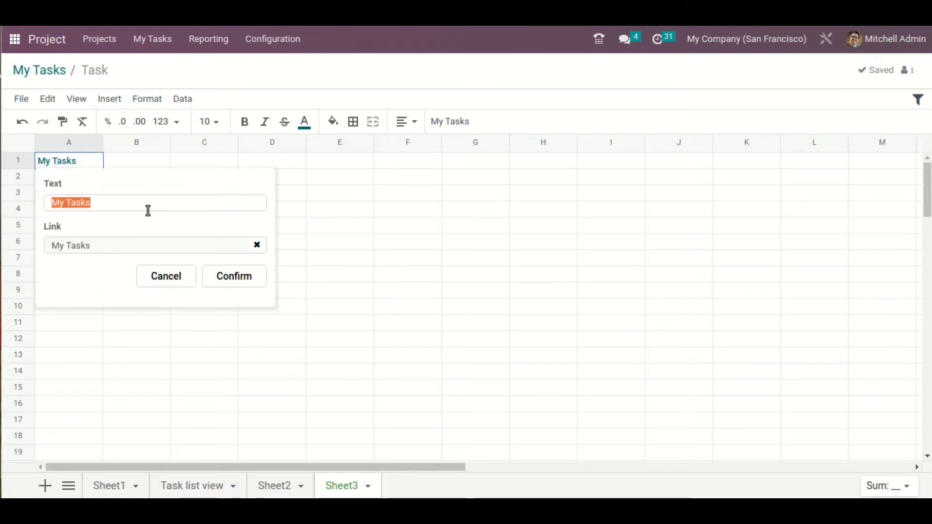
{"action": "key", "text": "BackSpace"}
{"action": "type", "text": "Gantt View"}
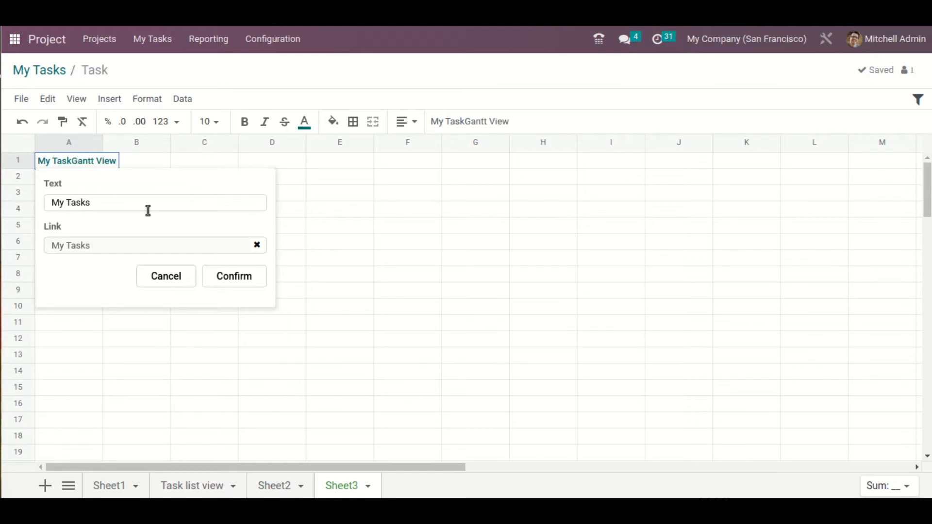
{"action": "key", "text": "ctrl+a"}
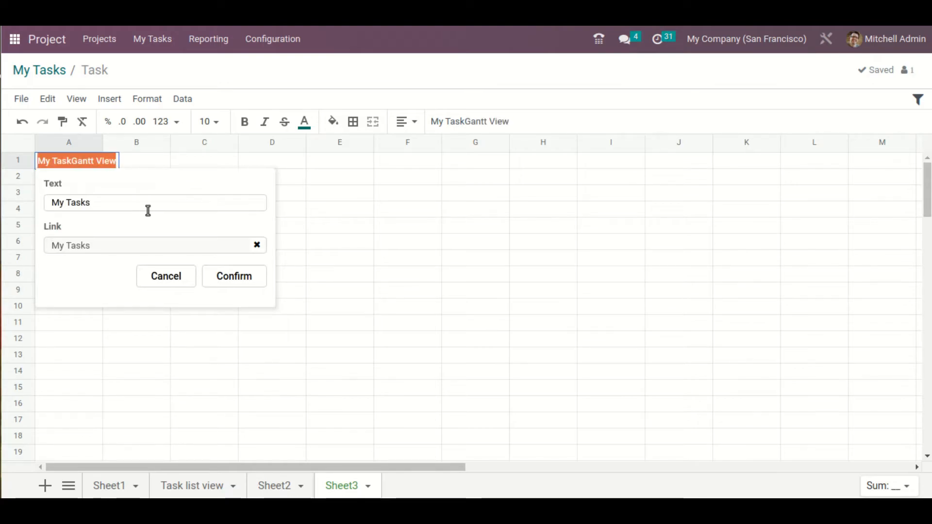
{"action": "type", "text": "Gan"}
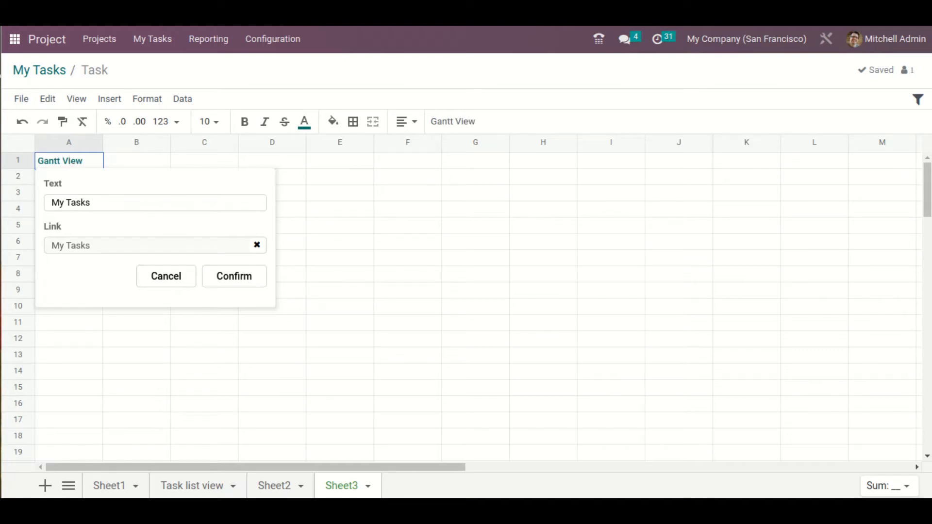
{"action": "left_click", "coordinate": [230, 276]}
{"action": "left_click", "coordinate": [101, 242]}
{"action": "left_click", "coordinate": [98, 175]}
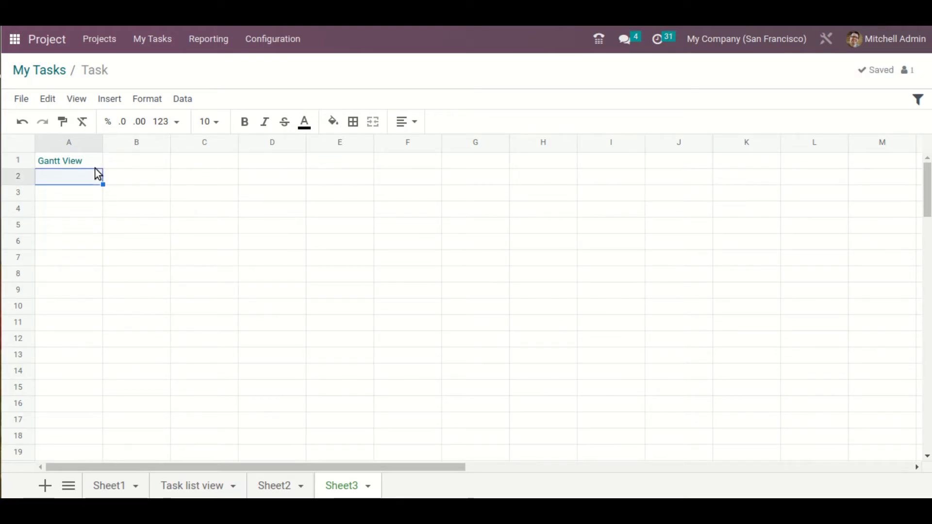
Copy the Gantt View link from Sheet3 and paste it into cell G19 of Sheet1, directly below the My Tasks link
{"action": "key", "text": "Up"}
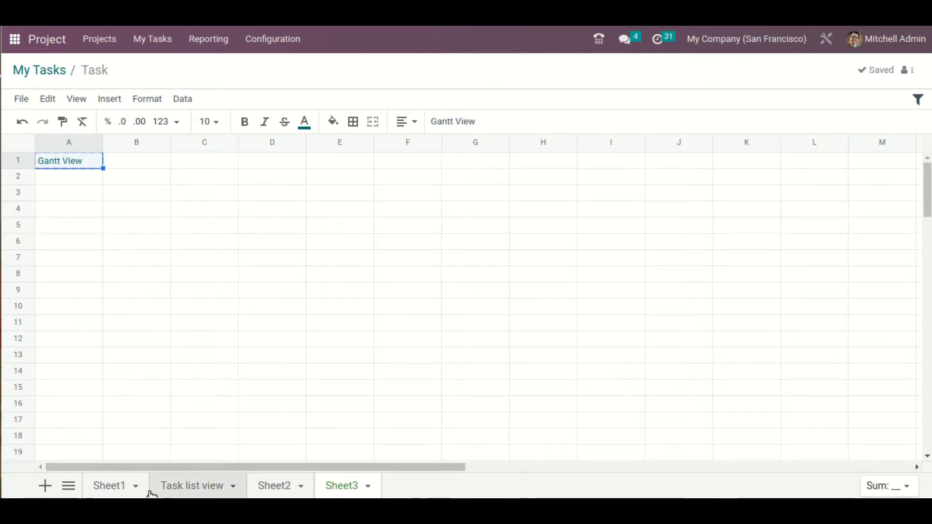
{"action": "left_click", "coordinate": [120, 491]}
{"action": "scroll", "coordinate": [482, 403], "scroll_direction": "down", "scroll_amount": 1}
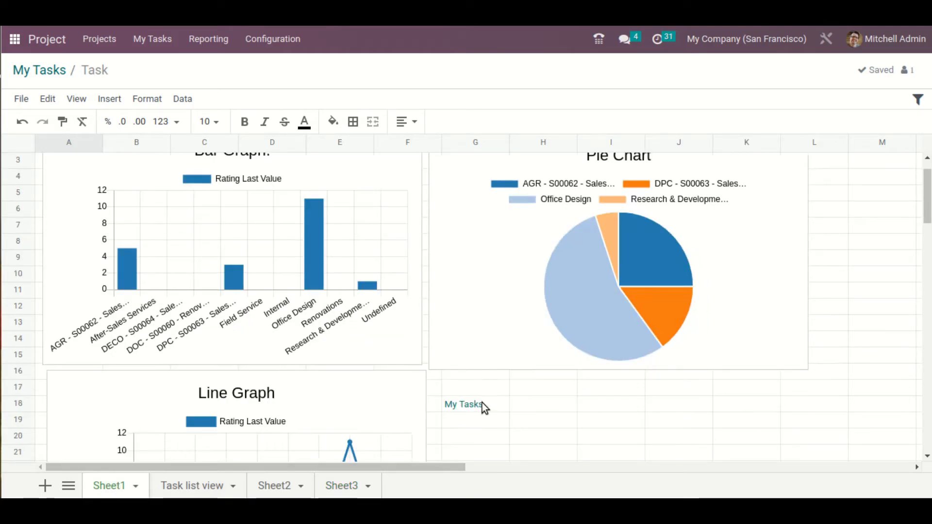
{"action": "scroll", "coordinate": [507, 424], "scroll_direction": "down", "scroll_amount": 1}
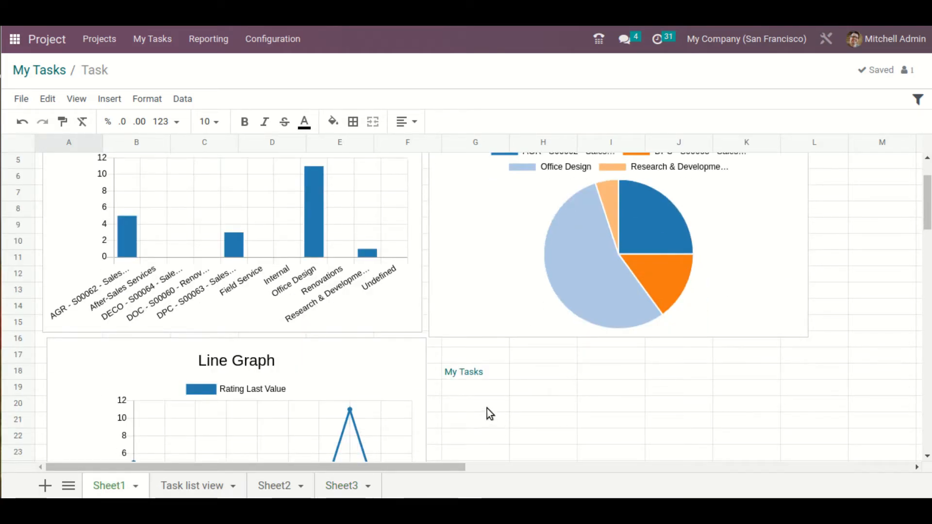
{"action": "left_click", "coordinate": [474, 389]}
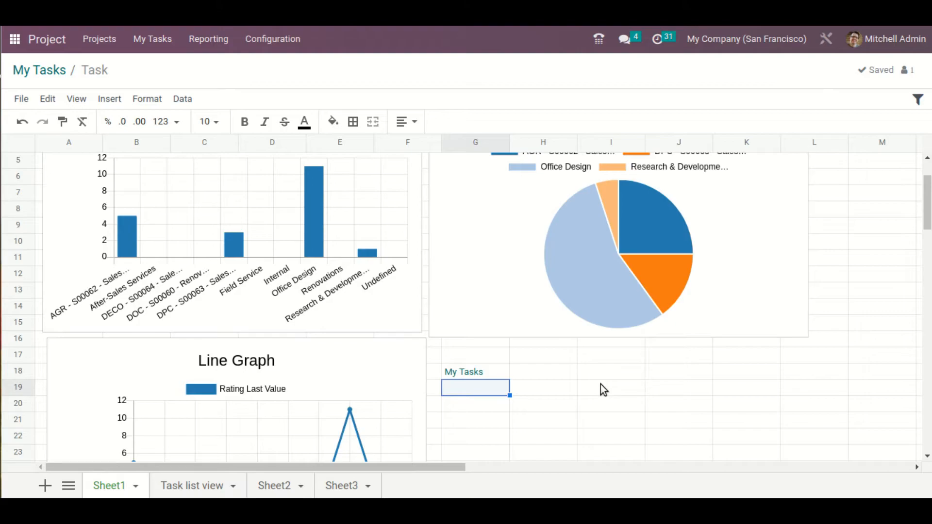
{"action": "type", "text": "Gantt View"}
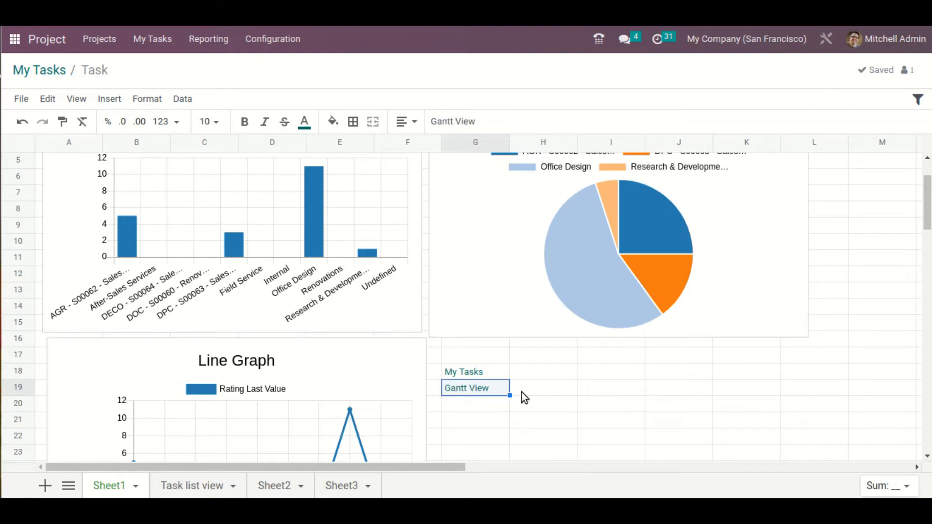
Change the text of the My Tasks link in cell G18 of Sheet1 to "Kanban View"
{"action": "left_click", "coordinate": [500, 374]}
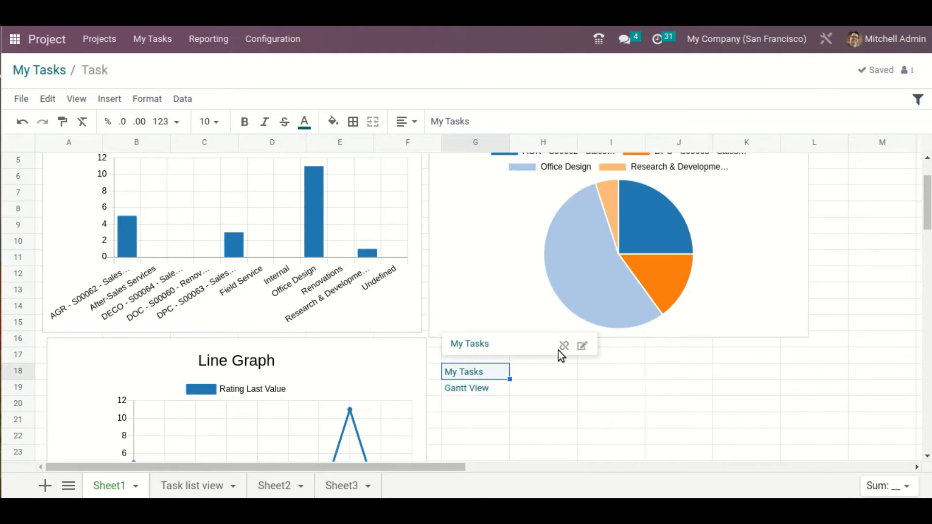
{"action": "left_click", "coordinate": [582, 345]}
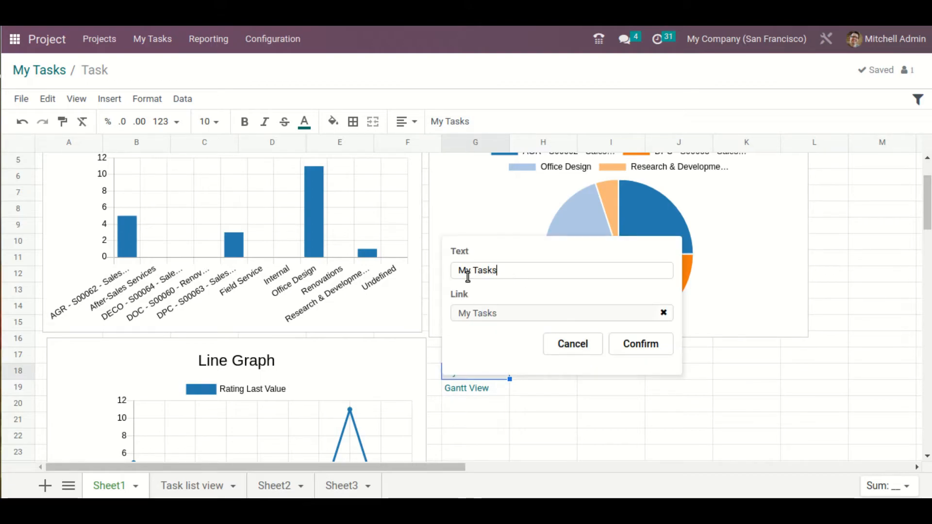
{"action": "key", "text": "ctrl+a"}
{"action": "key", "text": "BackSpace"}
{"action": "type", "text": "Kanban"}
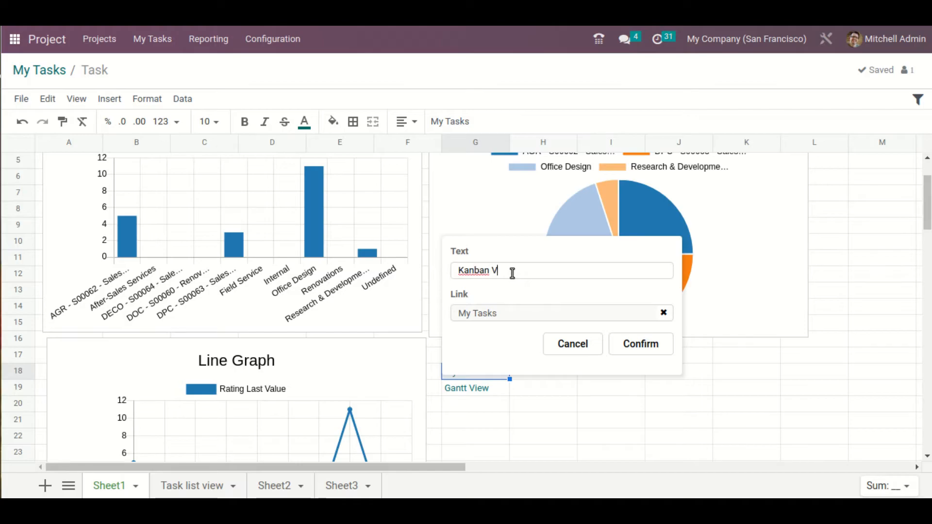
{"action": "left_click", "coordinate": [635, 342]}
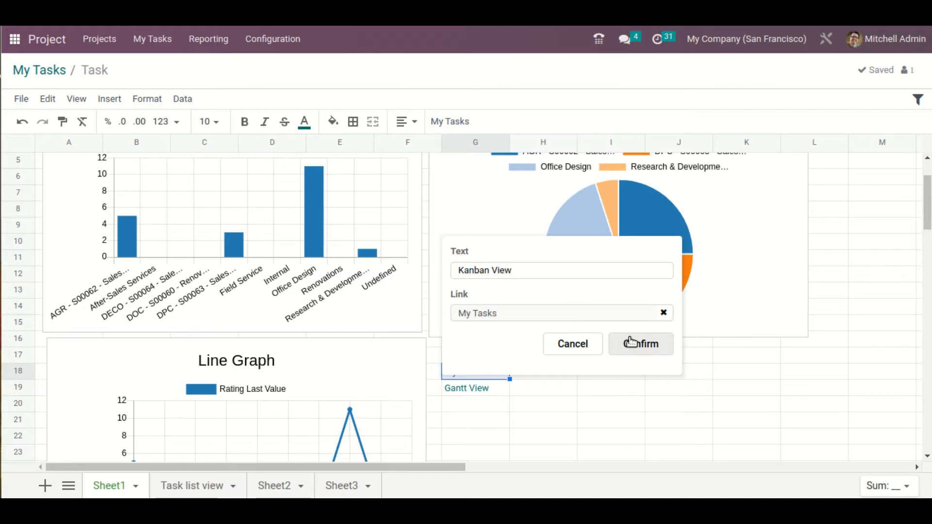
{"action": "left_click", "coordinate": [567, 382]}
{"action": "scroll", "coordinate": [538, 345], "scroll_direction": "down", "scroll_amount": 3}
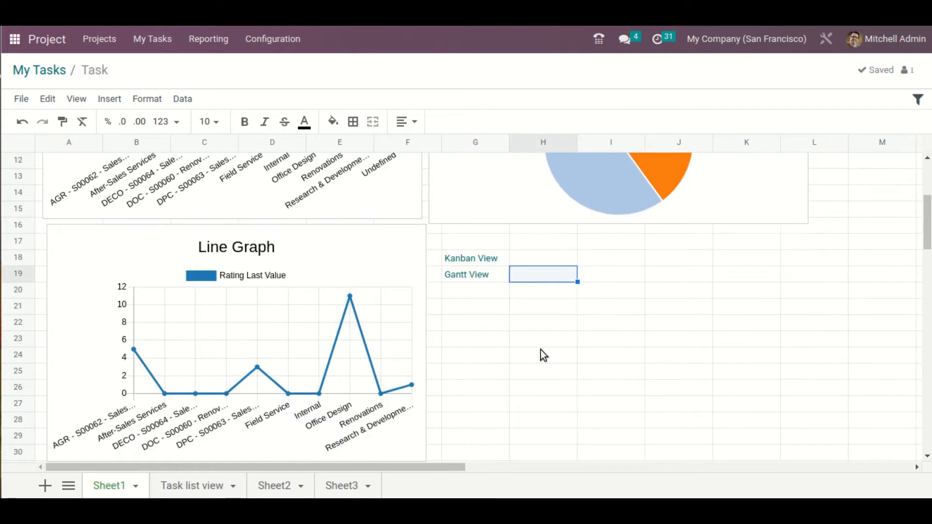
{"action": "scroll", "coordinate": [540, 349], "scroll_direction": "up", "scroll_amount": 5}
Open the Task dashboard under Project in the Dashboards application and review its charts, links and task list
{"action": "left_click", "coordinate": [53, 71]}
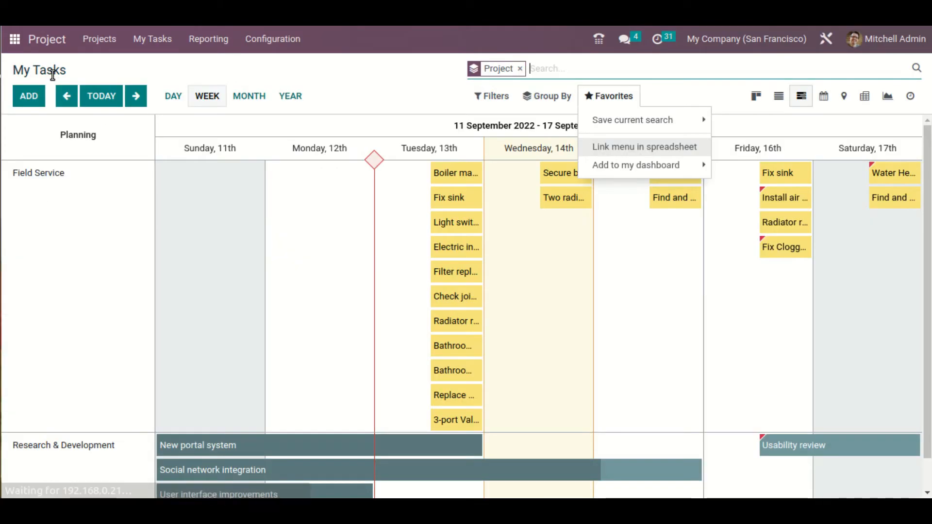
{"action": "left_click", "coordinate": [12, 39]}
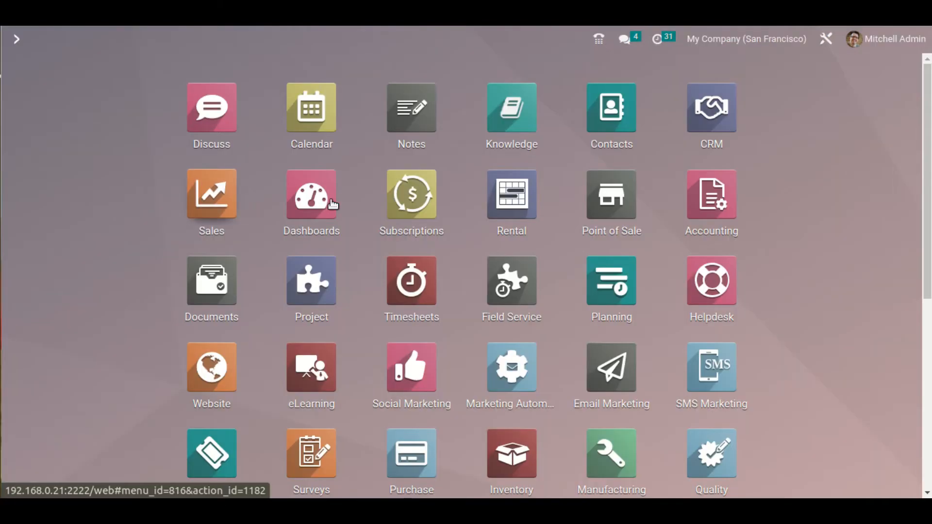
{"action": "left_click", "coordinate": [326, 189]}
{"action": "scroll", "coordinate": [73, 349], "scroll_direction": "down", "scroll_amount": 1}
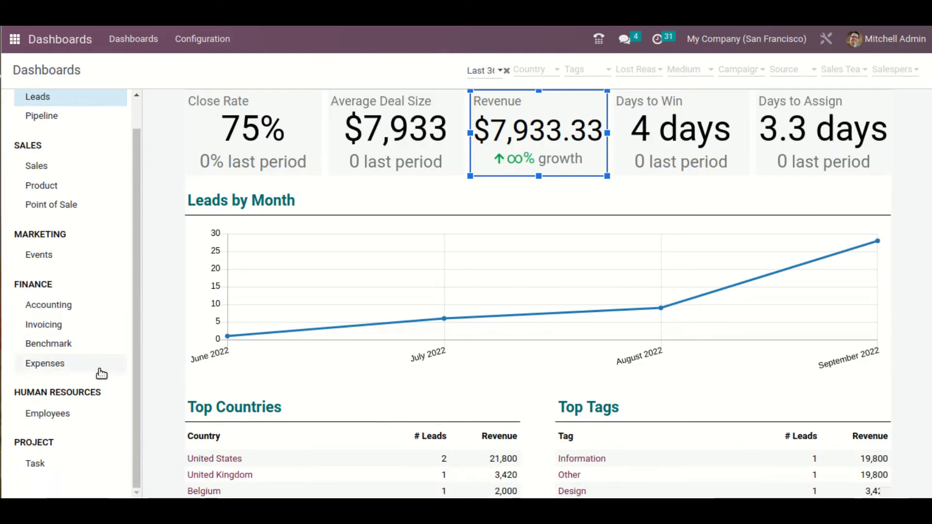
{"action": "left_click", "coordinate": [62, 466]}
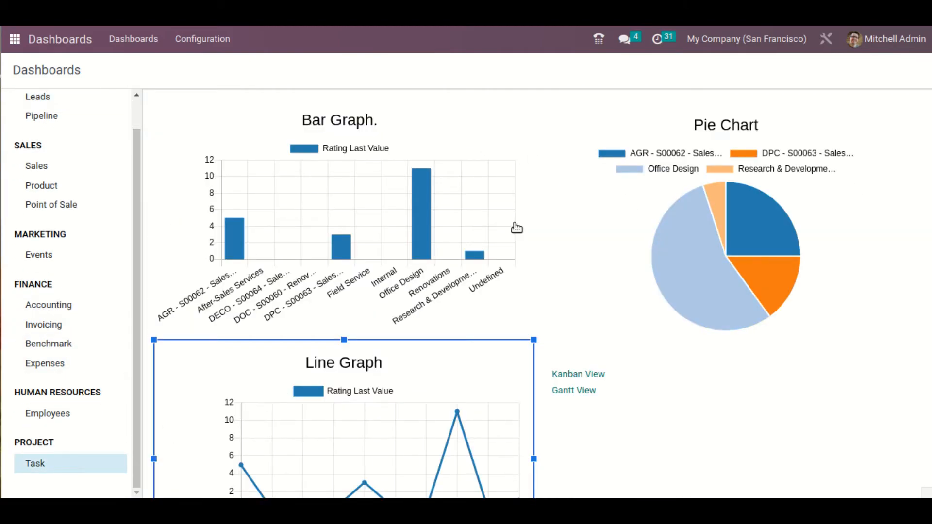
{"action": "mouse_move", "coordinate": [406, 155]}
{"action": "scroll", "coordinate": [462, 311], "scroll_direction": "down", "scroll_amount": 2}
{"action": "scroll", "coordinate": [556, 274], "scroll_direction": "down", "scroll_amount": 4}
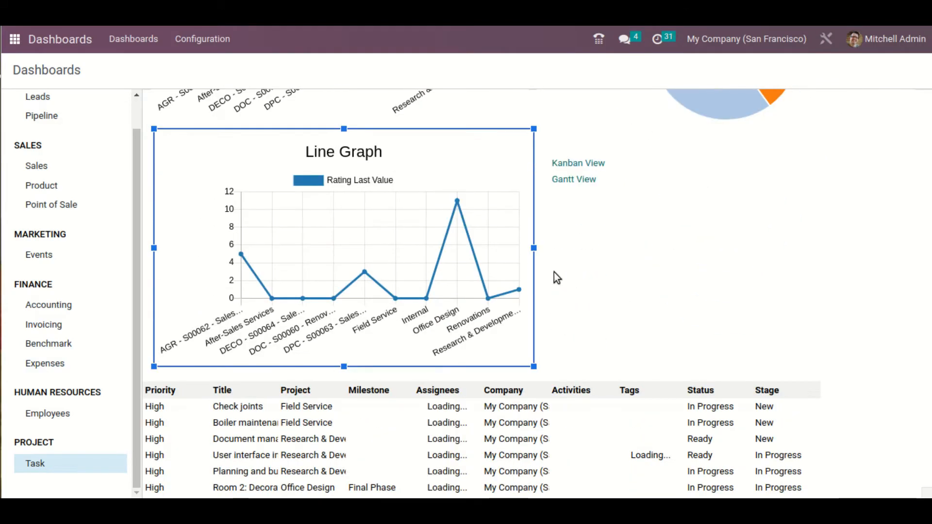
{"action": "scroll", "coordinate": [582, 257], "scroll_direction": "up", "scroll_amount": 2}
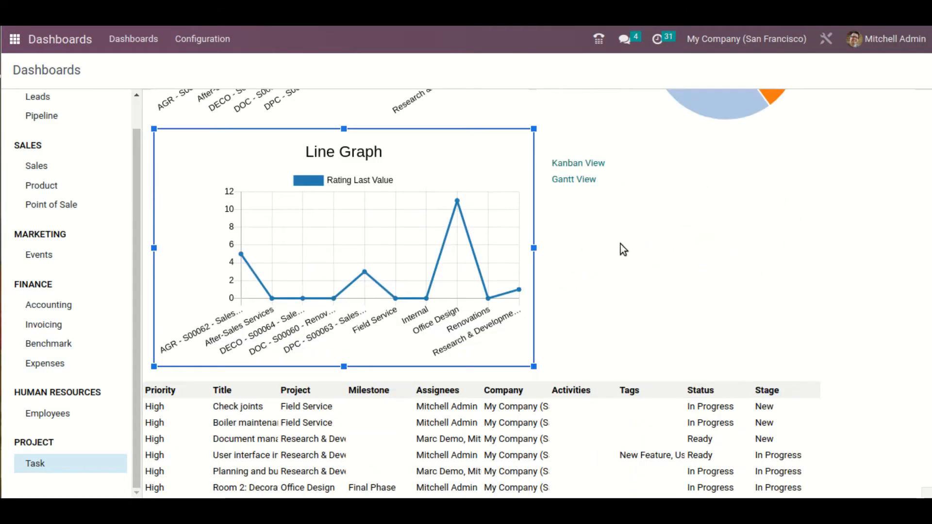
Test the Kanban View and Gantt View links on the Task dashboard, returning to the dashboard to review its contents
{"action": "left_click", "coordinate": [581, 165]}
{"action": "left_click", "coordinate": [582, 179]}
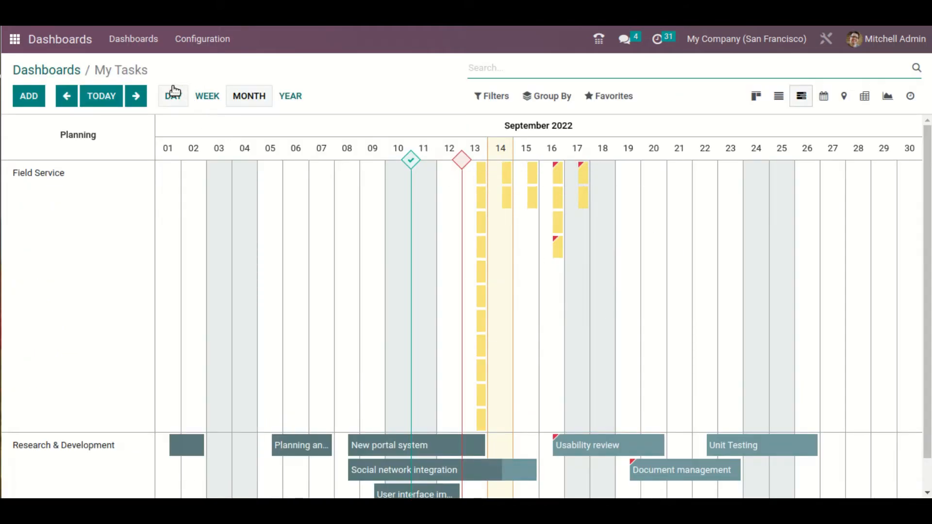
{"action": "left_click", "coordinate": [75, 71]}
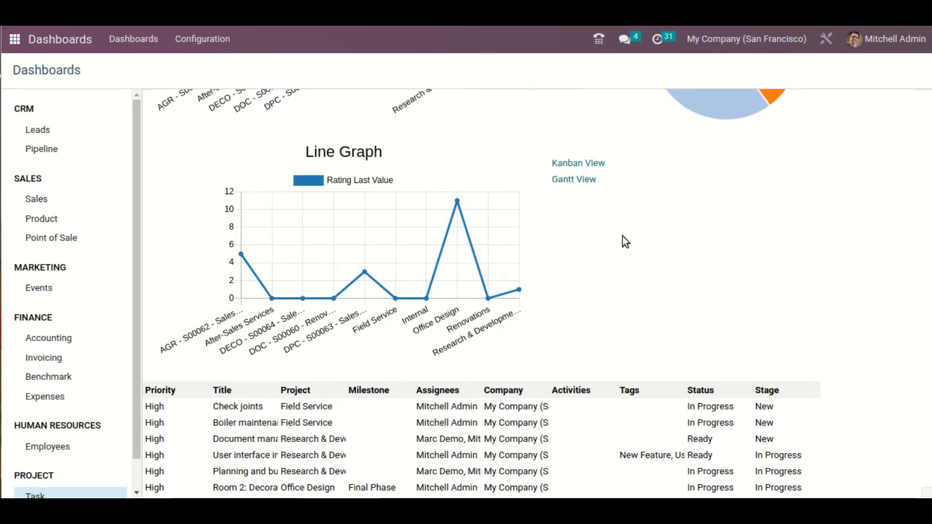
{"action": "scroll", "coordinate": [631, 257], "scroll_direction": "down", "scroll_amount": 3}
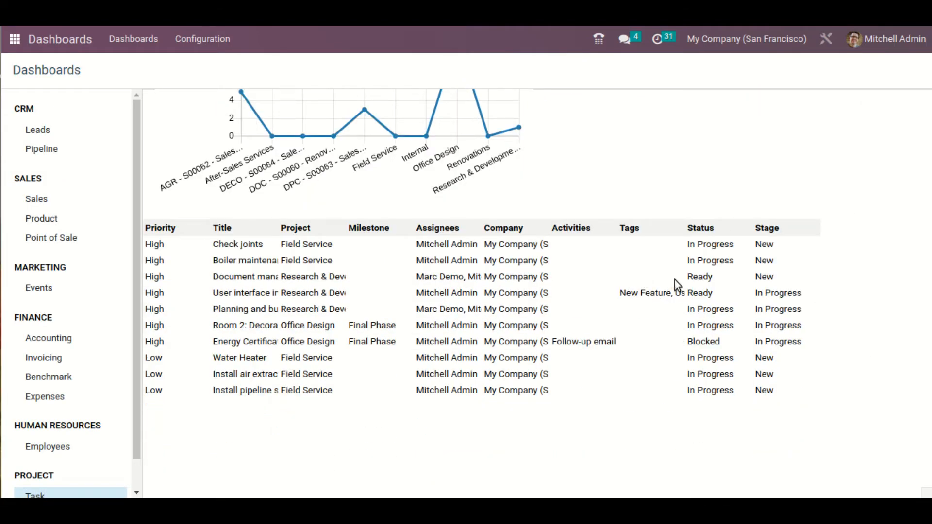
{"action": "scroll", "coordinate": [675, 281], "scroll_direction": "up", "scroll_amount": 7}
{"action": "scroll", "coordinate": [78, 469], "scroll_direction": "down", "scroll_amount": 1}
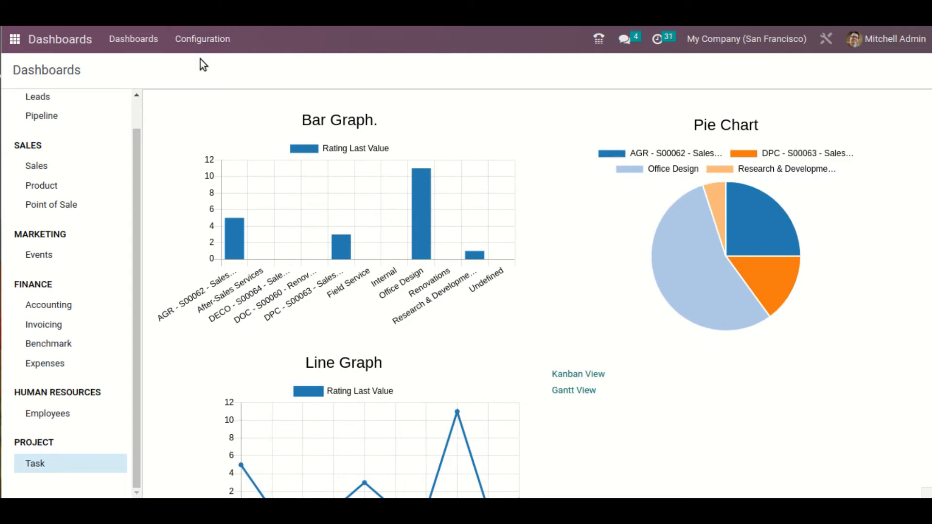
Open the Task spreadsheet of the Project dashboard for editing from the dashboard configuration
{"action": "left_click", "coordinate": [221, 43]}
{"action": "left_click", "coordinate": [240, 71]}
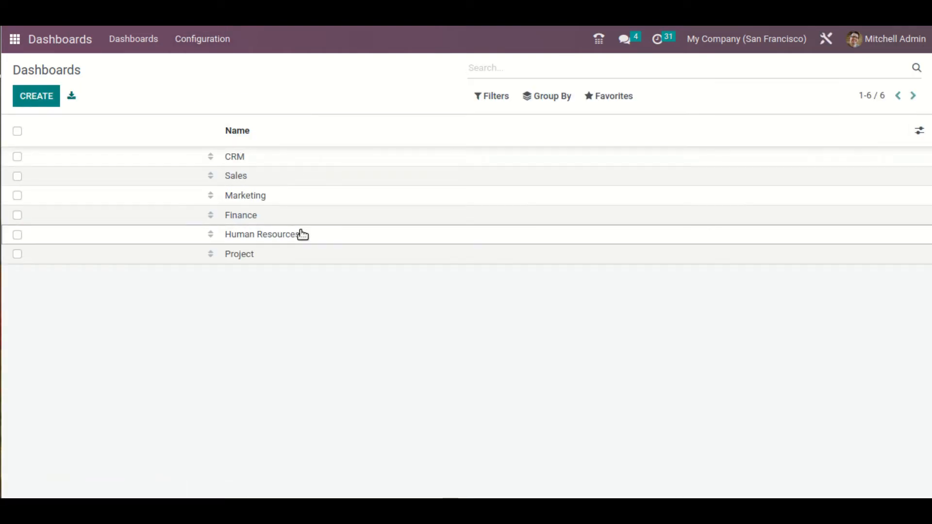
{"action": "left_click", "coordinate": [298, 256]}
{"action": "left_click", "coordinate": [30, 96]}
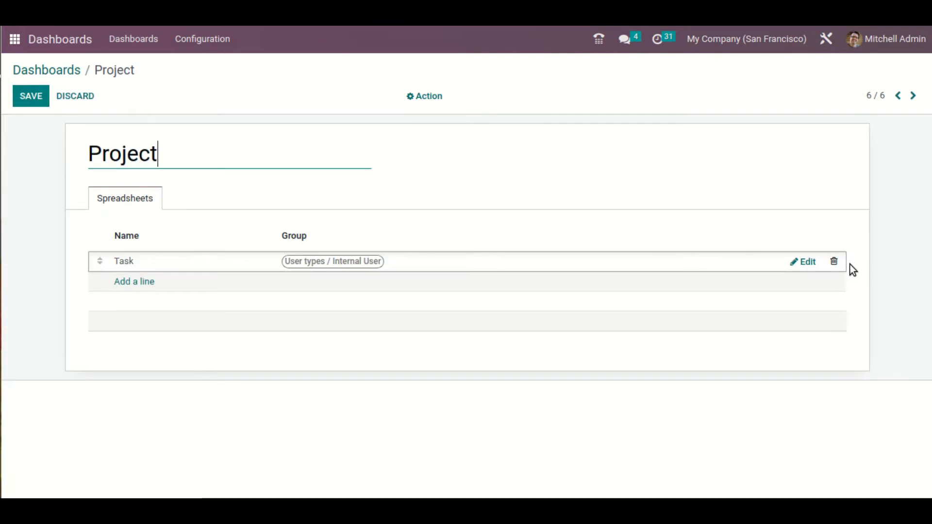
{"action": "left_click", "coordinate": [808, 262]}
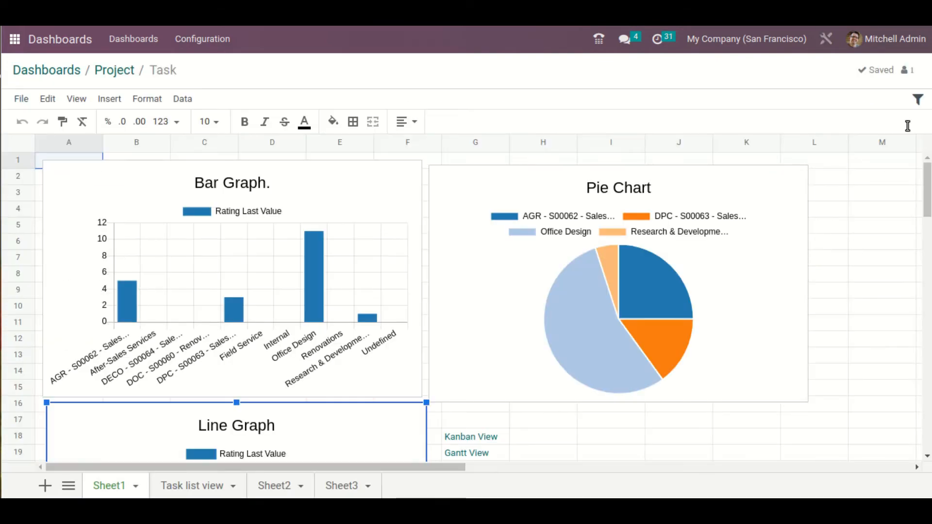
Examine the properties offered for each new filter type (Date, Relation and Text) in the Task spreadsheet, closing each unsaved
{"action": "left_click", "coordinate": [918, 100]}
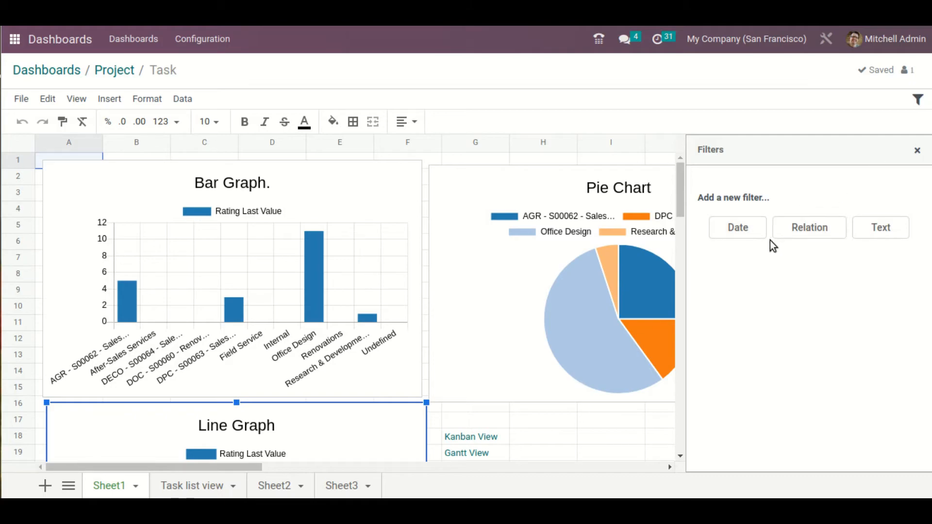
{"action": "left_click", "coordinate": [755, 237]}
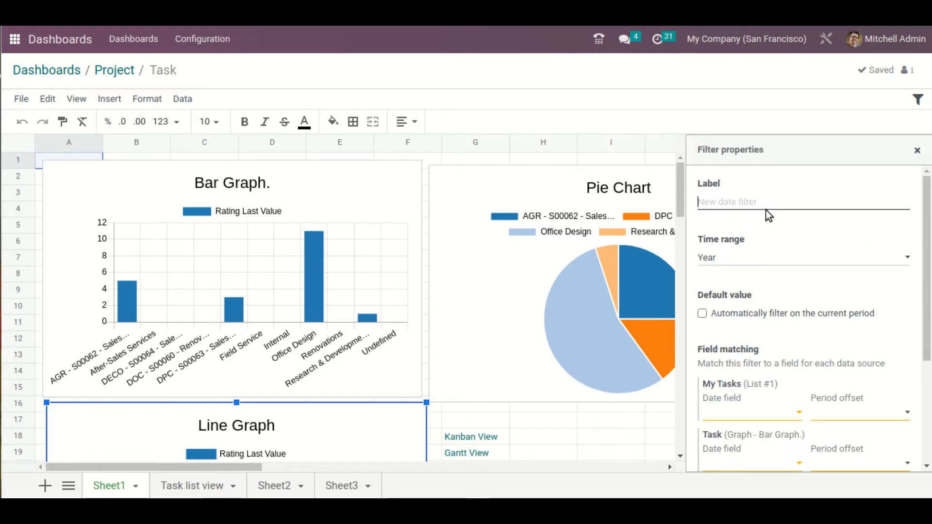
{"action": "left_click", "coordinate": [918, 155]}
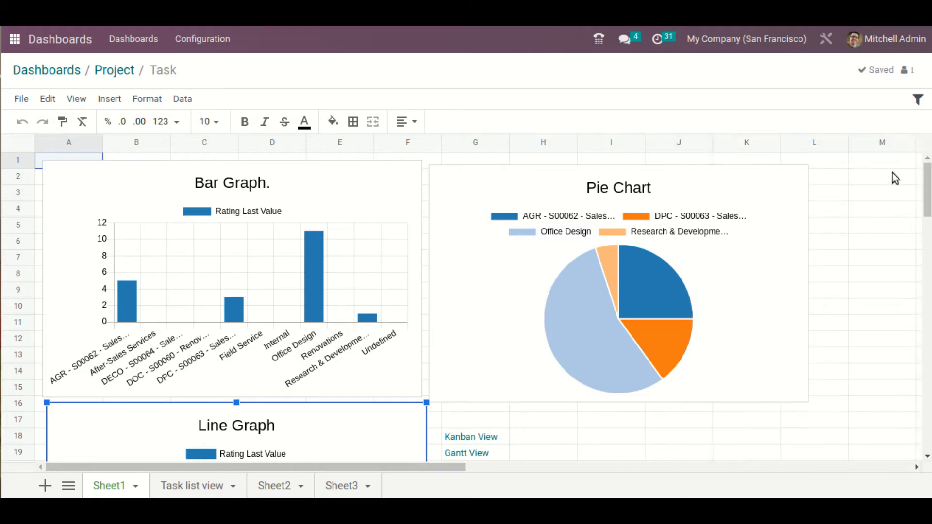
{"action": "left_click", "coordinate": [917, 99]}
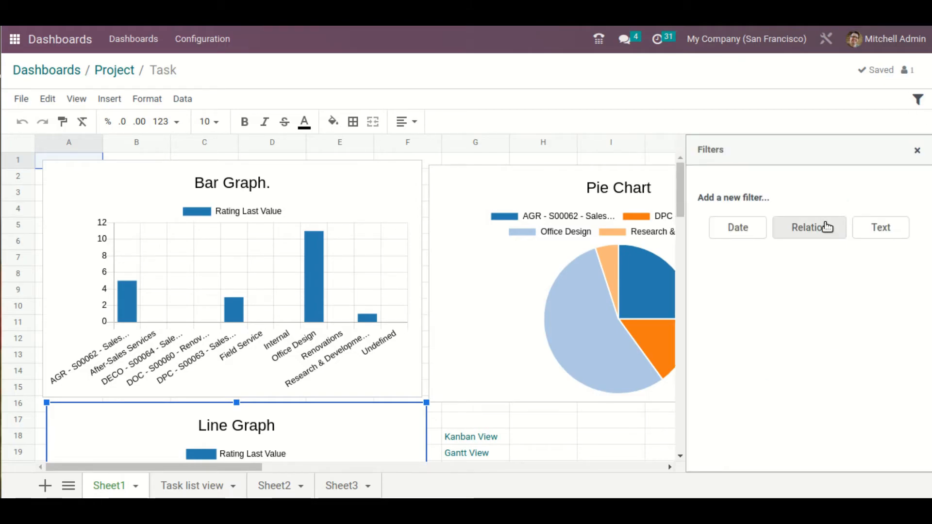
{"action": "left_click", "coordinate": [826, 226]}
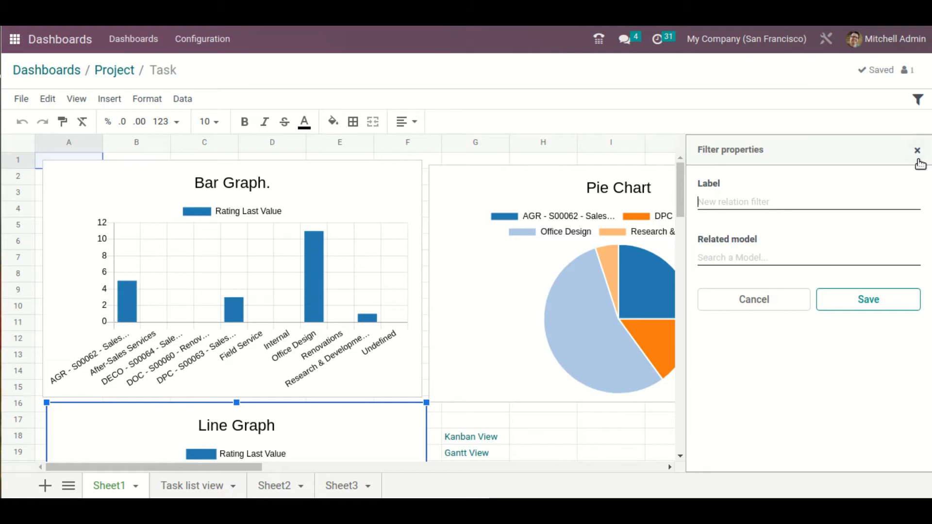
{"action": "left_click", "coordinate": [916, 151]}
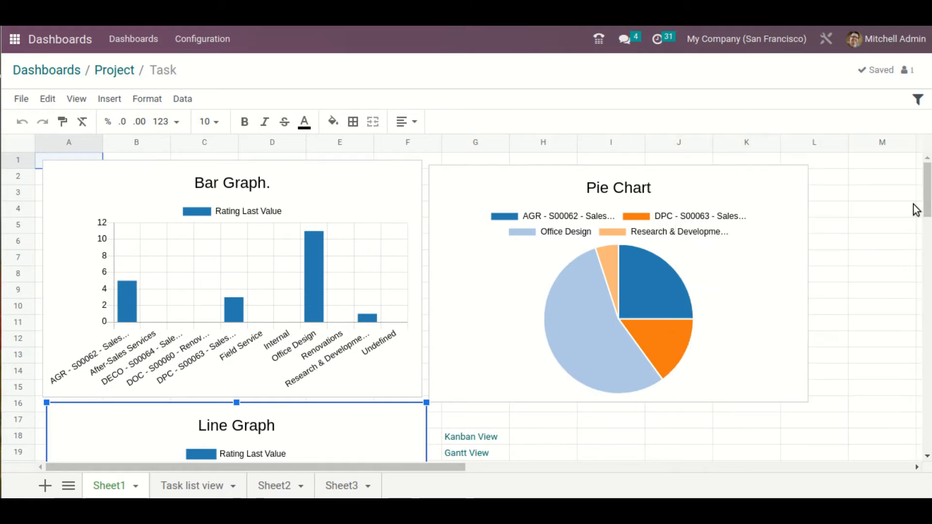
{"action": "left_click", "coordinate": [917, 100]}
{"action": "left_click", "coordinate": [888, 226]}
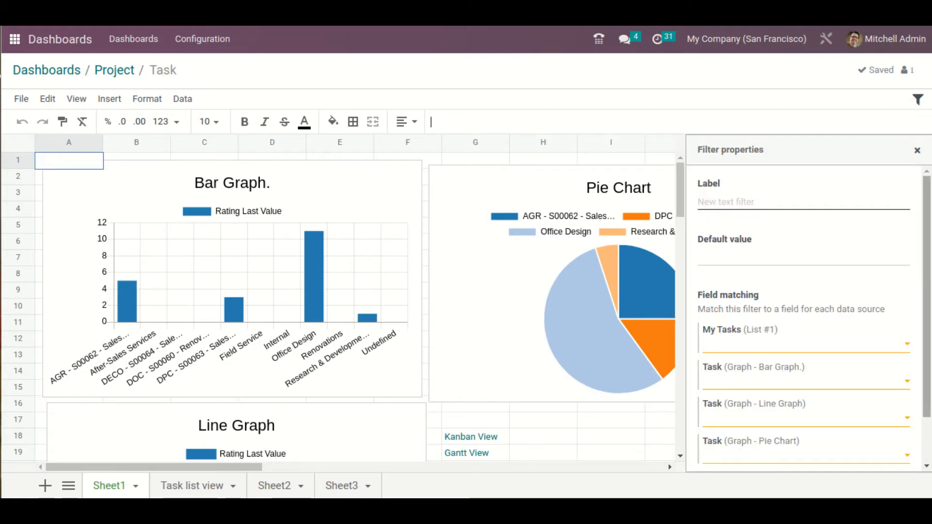
{"action": "left_click", "coordinate": [917, 151]}
Start a new date filter labelled "2022" in the Task spreadsheet, keeping the Year time range
{"action": "left_click", "coordinate": [918, 101]}
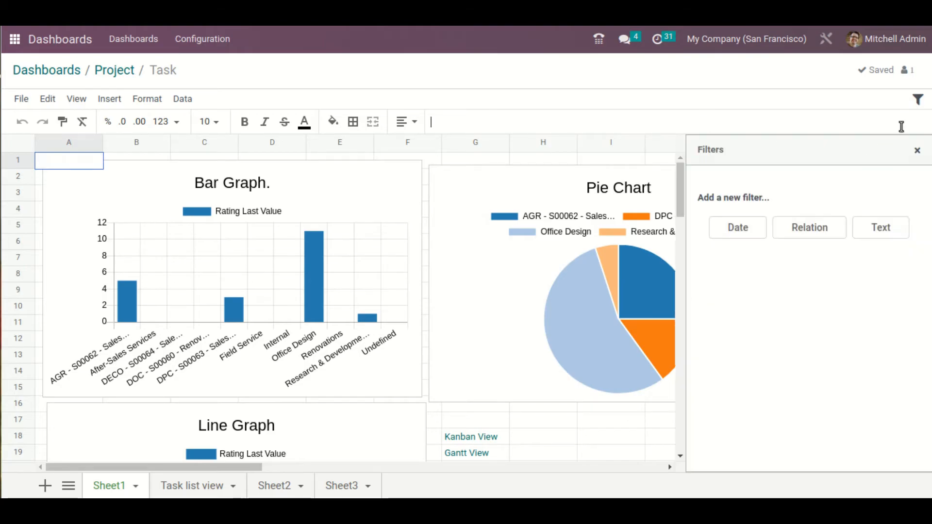
{"action": "left_click", "coordinate": [765, 226]}
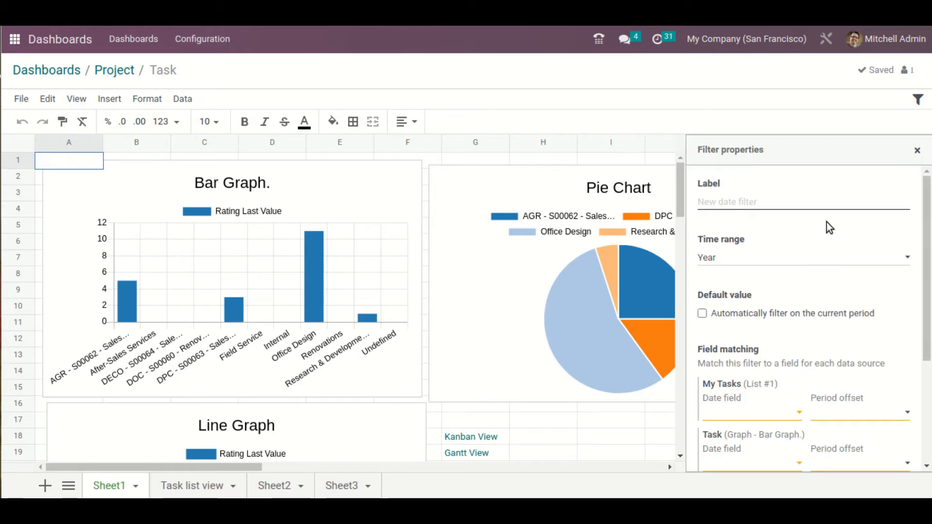
{"action": "type", "text": "2022"}
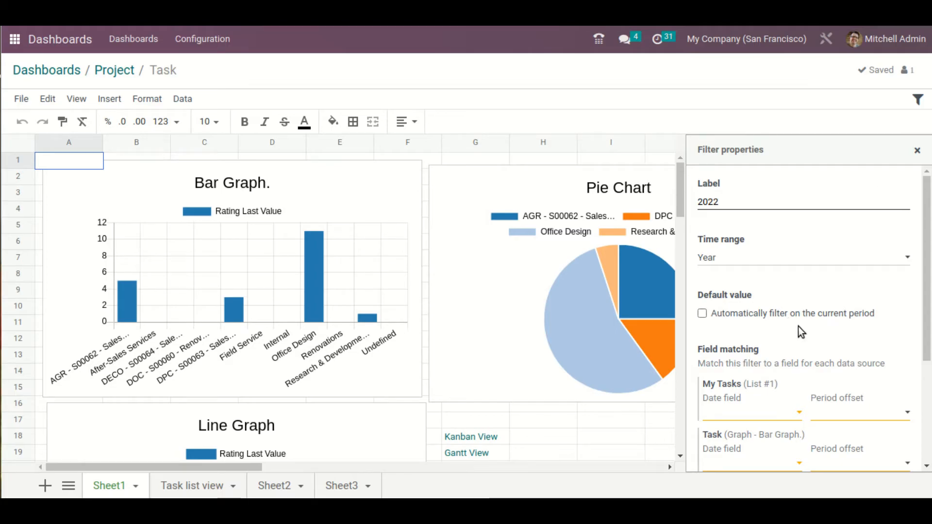
Match the date filter to the bar graph's Created On field with period offset After next, and close the filter unsaved
{"action": "scroll", "coordinate": [791, 340], "scroll_direction": "down", "scroll_amount": 3}
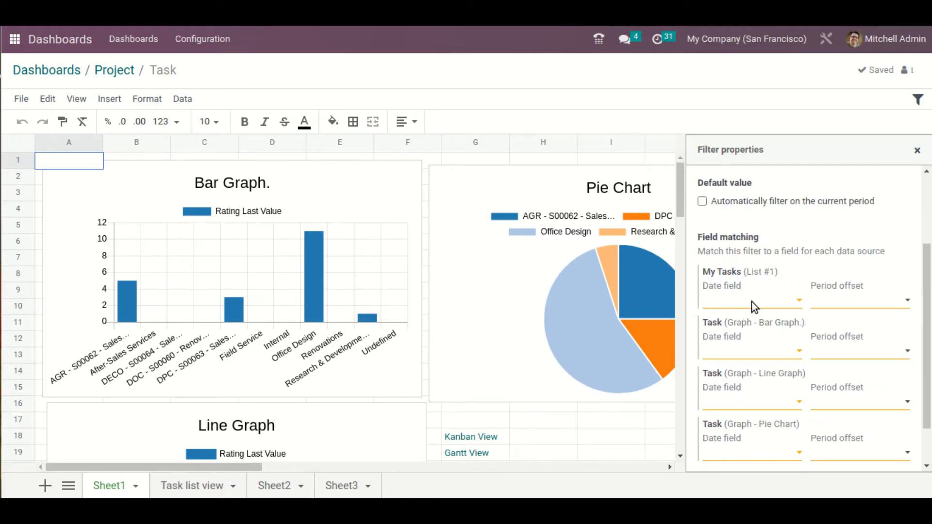
{"action": "left_click", "coordinate": [762, 352]}
{"action": "scroll", "coordinate": [788, 420], "scroll_direction": "down", "scroll_amount": 1}
{"action": "scroll", "coordinate": [785, 420], "scroll_direction": "down", "scroll_amount": 1}
{"action": "scroll", "coordinate": [796, 437], "scroll_direction": "up", "scroll_amount": 2}
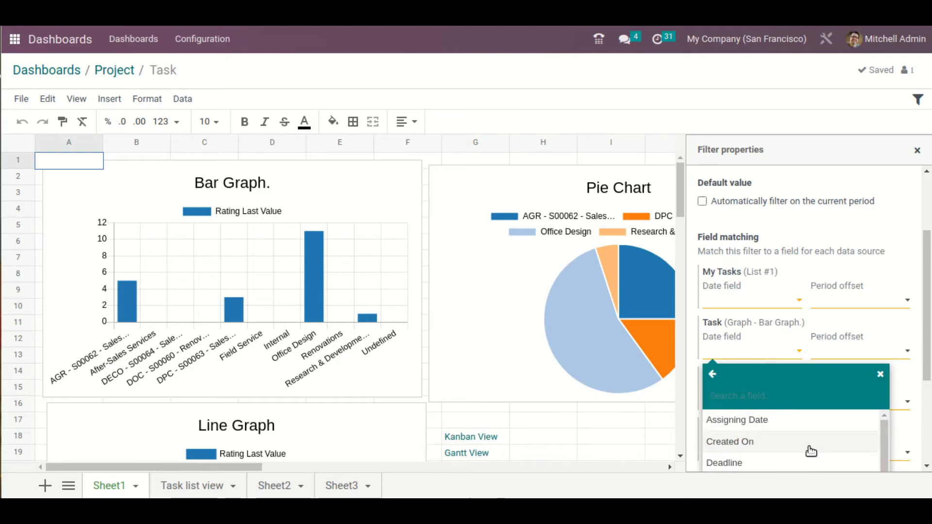
{"action": "left_click", "coordinate": [810, 447]}
{"action": "left_click", "coordinate": [872, 354]}
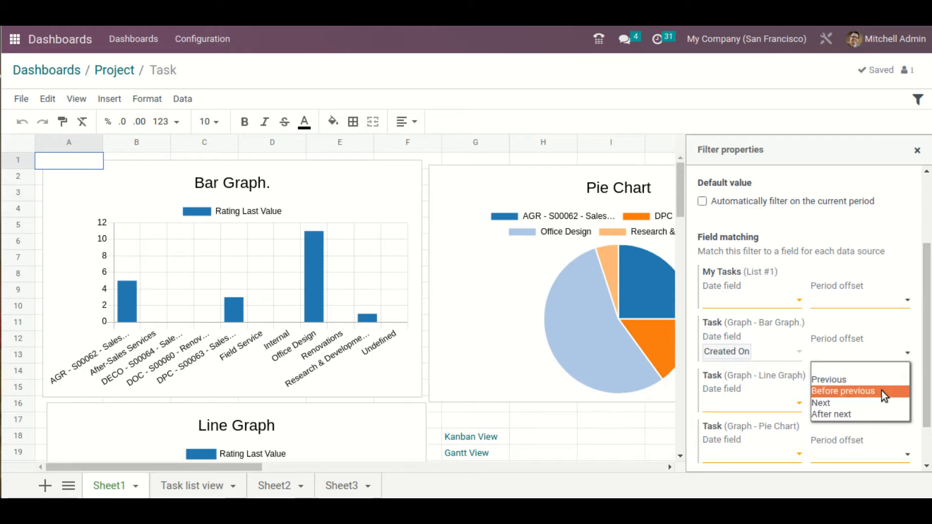
{"action": "left_click", "coordinate": [877, 413]}
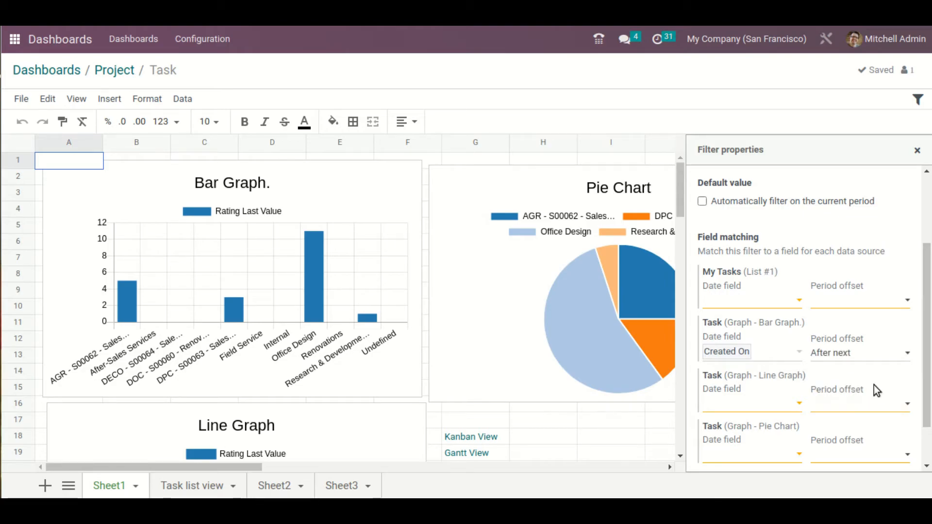
{"action": "left_click", "coordinate": [917, 150]}
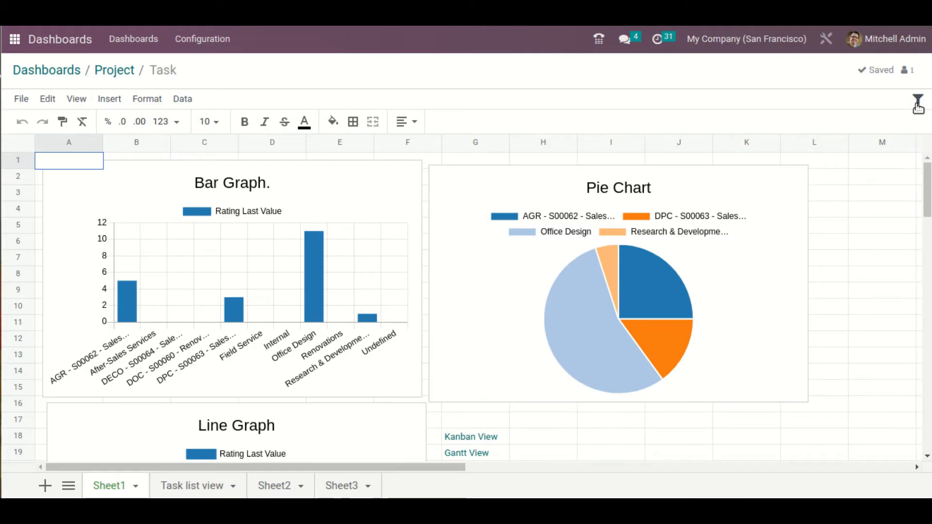
View the spreadsheets of the Sales dashboard and return to the dashboard configuration list
{"action": "left_click", "coordinate": [47, 72]}
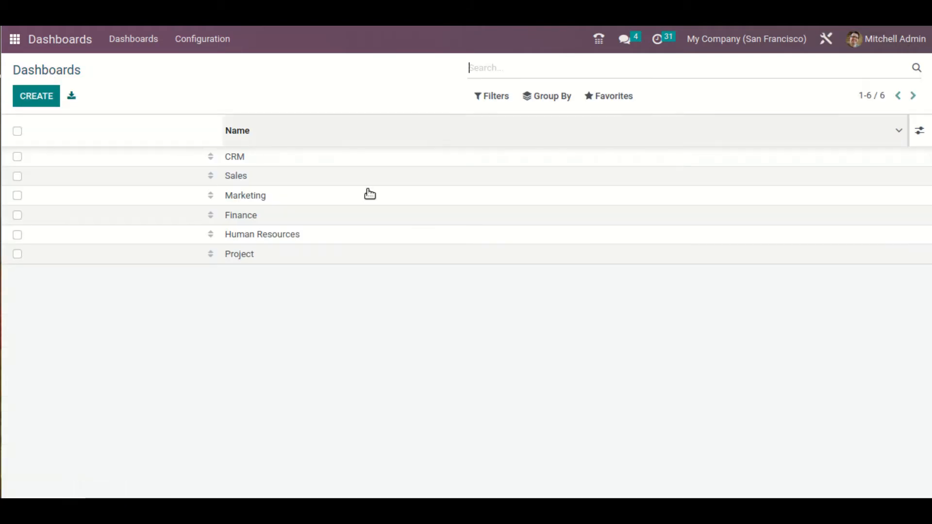
{"action": "left_click", "coordinate": [344, 179]}
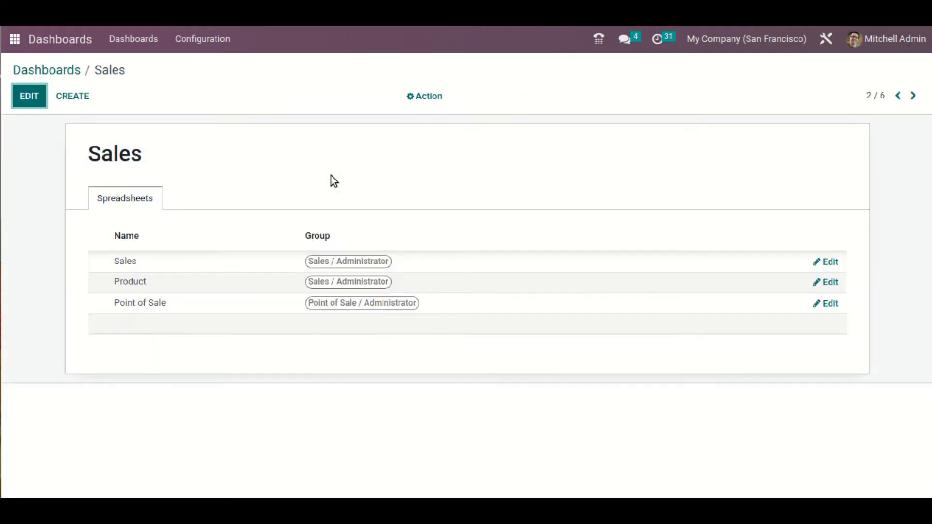
{"action": "left_click", "coordinate": [75, 76]}
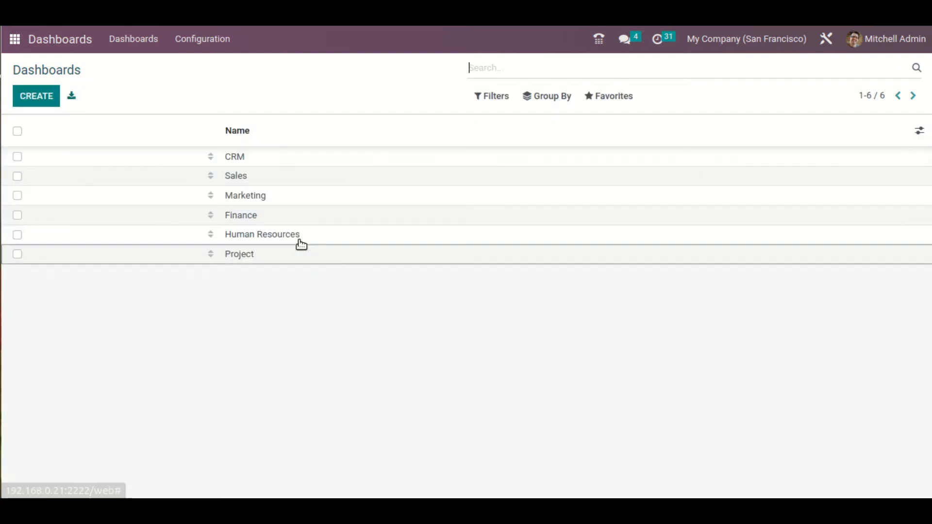
Open the Leads spreadsheet of the CRM dashboard for editing and examine its configured filters
{"action": "left_click", "coordinate": [330, 159]}
{"action": "left_click", "coordinate": [29, 107]}
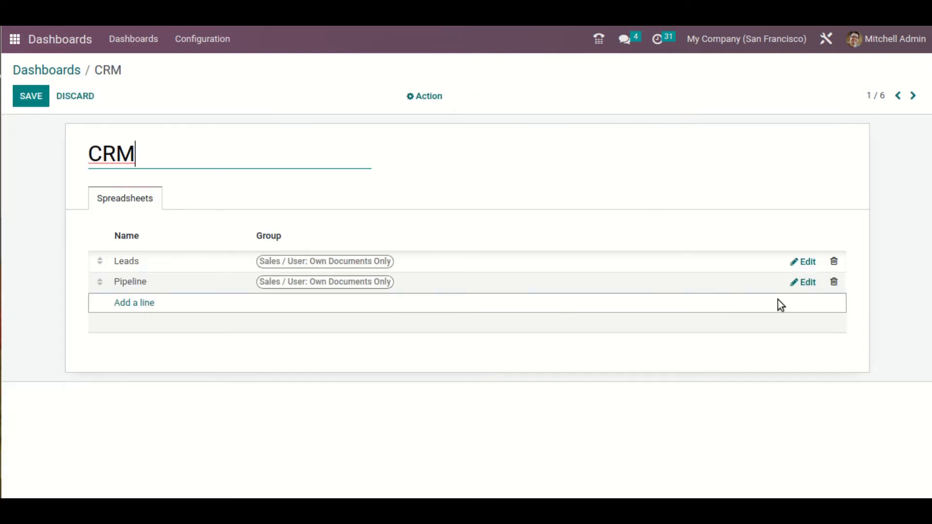
{"action": "left_click", "coordinate": [806, 262]}
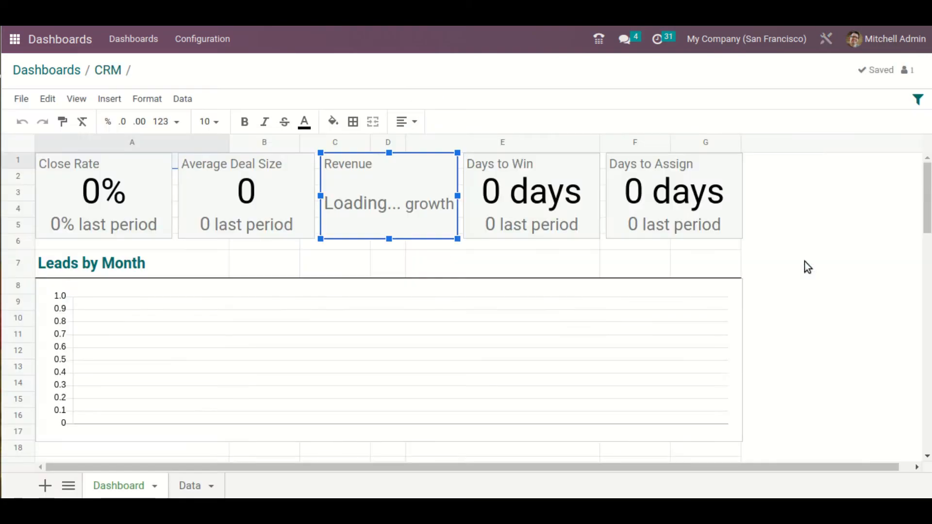
{"action": "left_click", "coordinate": [917, 100]}
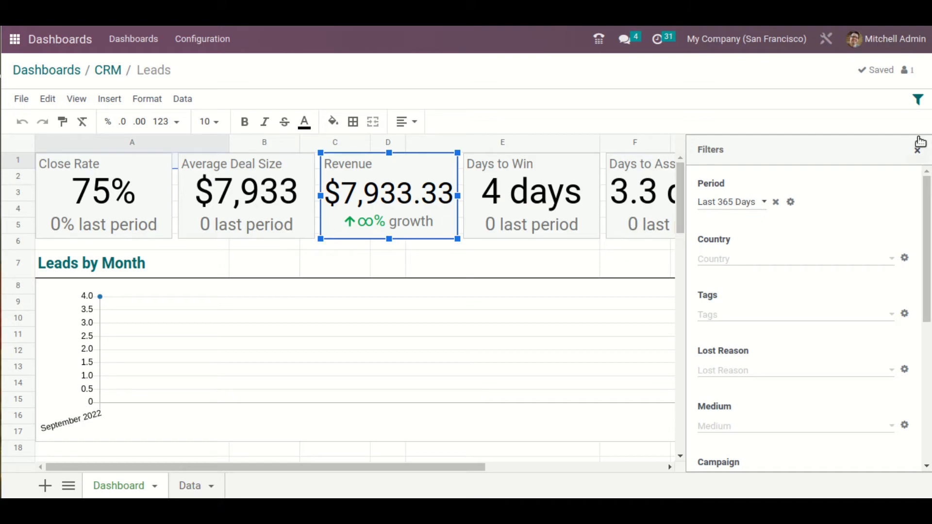
{"action": "left_click", "coordinate": [499, 198]}
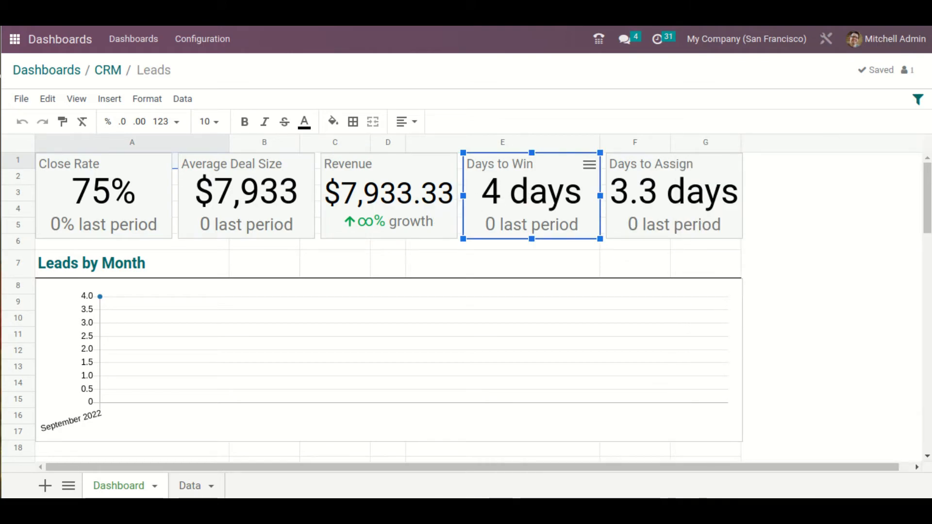
Review the filters and contents of the CRM Leads spreadsheet and return to the dashboard configuration list
{"action": "left_click", "coordinate": [919, 99]}
{"action": "scroll", "coordinate": [782, 266], "scroll_direction": "down", "scroll_amount": 5}
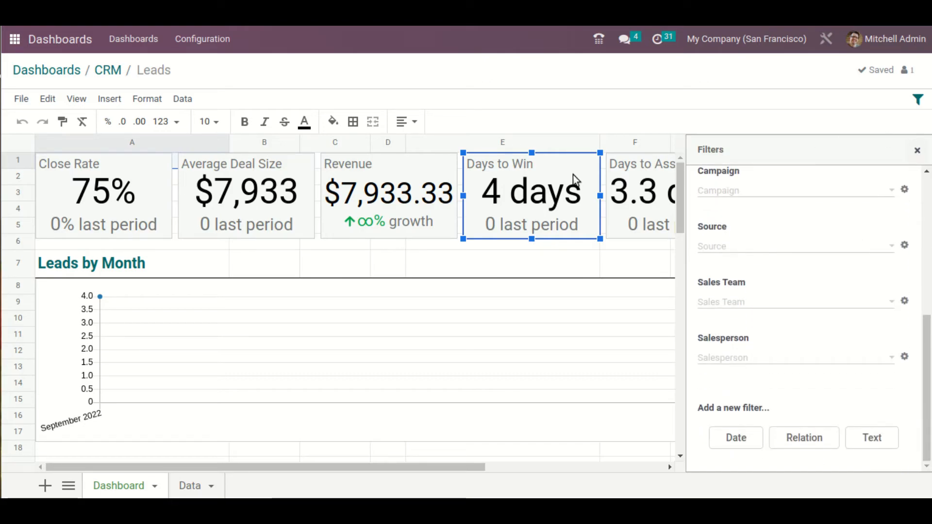
{"action": "scroll", "coordinate": [492, 230], "scroll_direction": "down", "scroll_amount": 8}
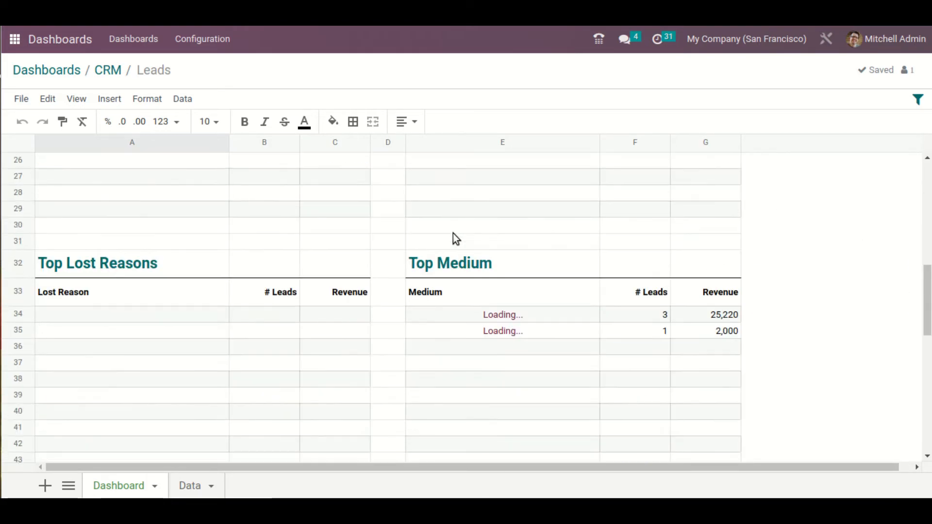
{"action": "left_click", "coordinate": [28, 71]}
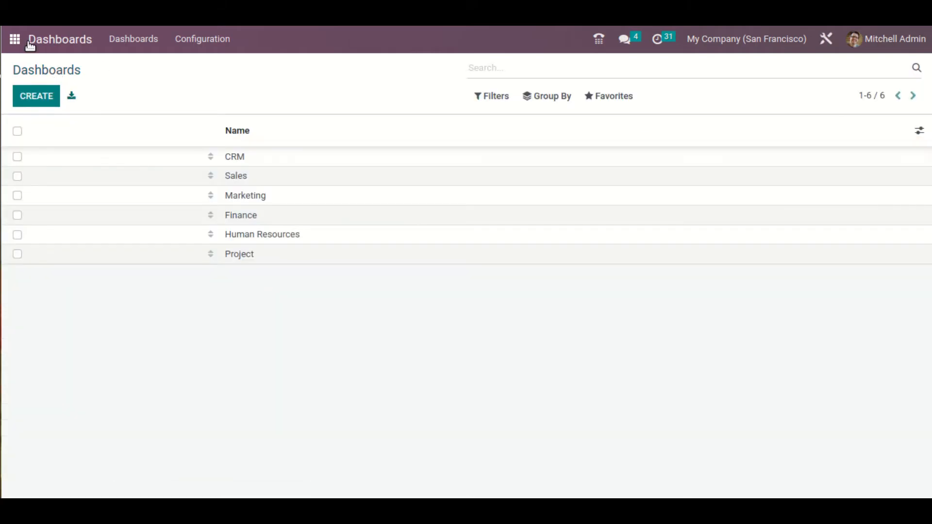
View the Project Task dashboard, check the target of its Gantt View link, and follow the bar graph's link to Projects
{"action": "left_click", "coordinate": [124, 44]}
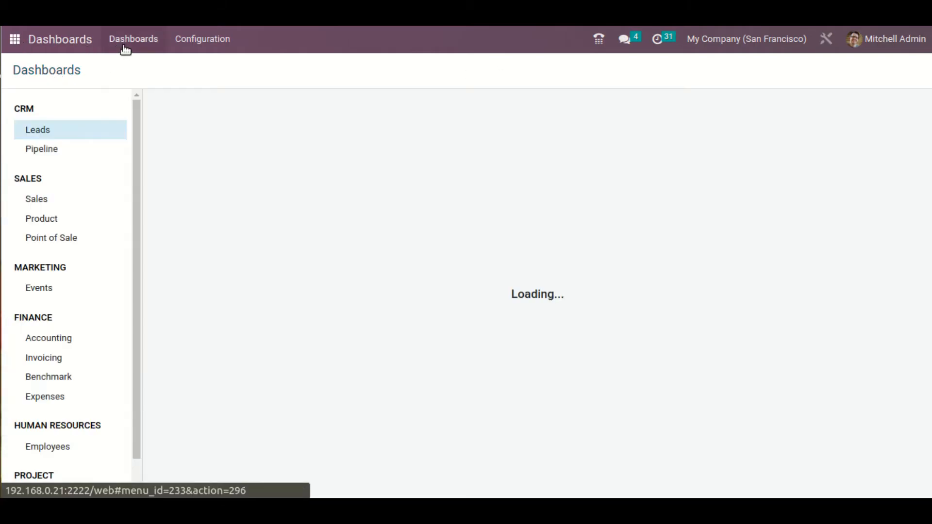
{"action": "scroll", "coordinate": [116, 435], "scroll_direction": "down", "scroll_amount": 1}
{"action": "left_click", "coordinate": [83, 461]}
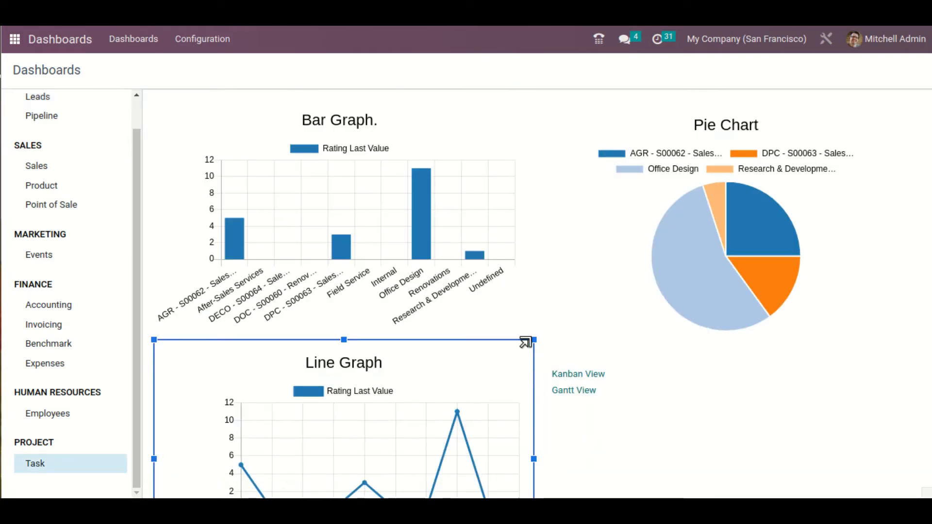
{"action": "left_click", "coordinate": [581, 385]}
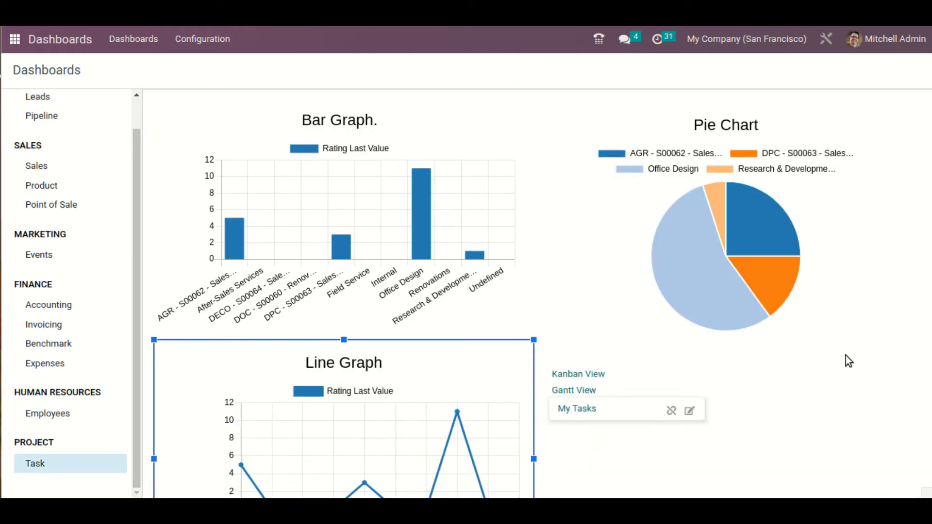
{"action": "left_click", "coordinate": [855, 378]}
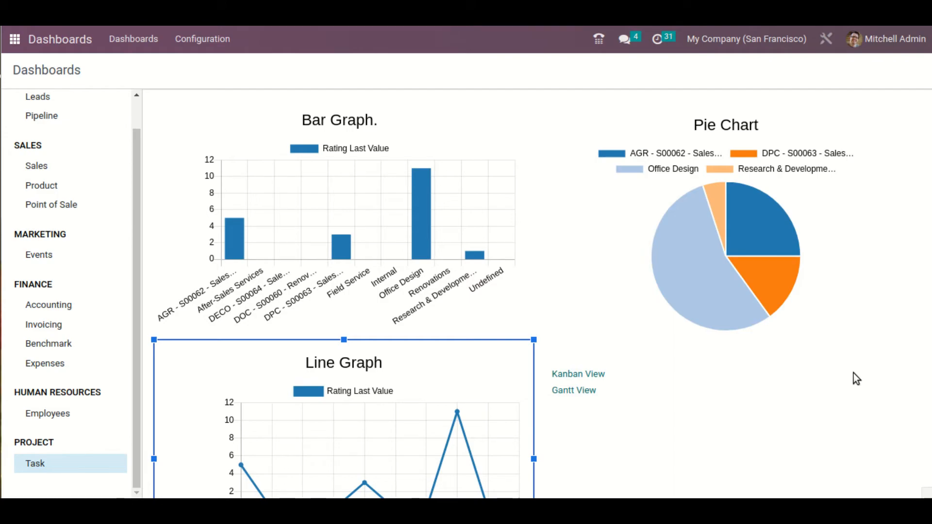
{"action": "left_click", "coordinate": [455, 197]}
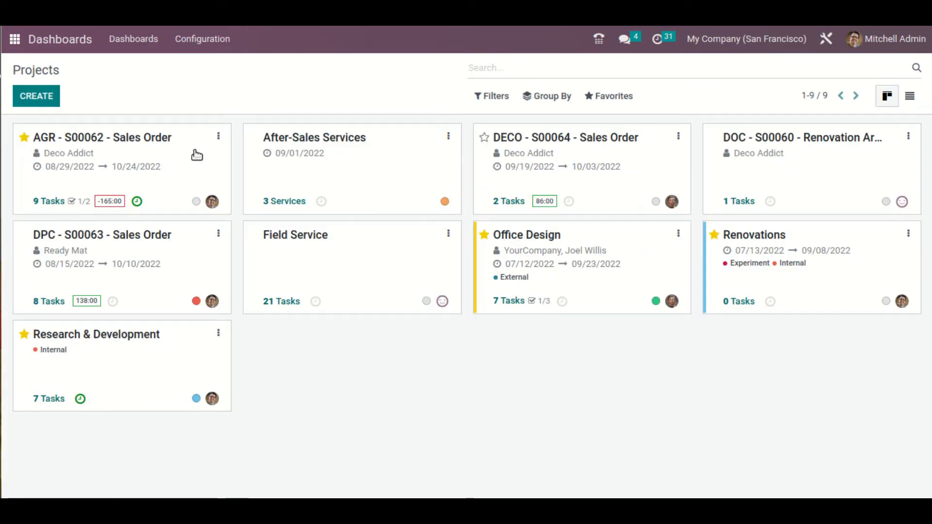
Open the Task spreadsheet of the Project dashboard for editing from the dashboard configuration list
{"action": "left_click", "coordinate": [78, 40]}
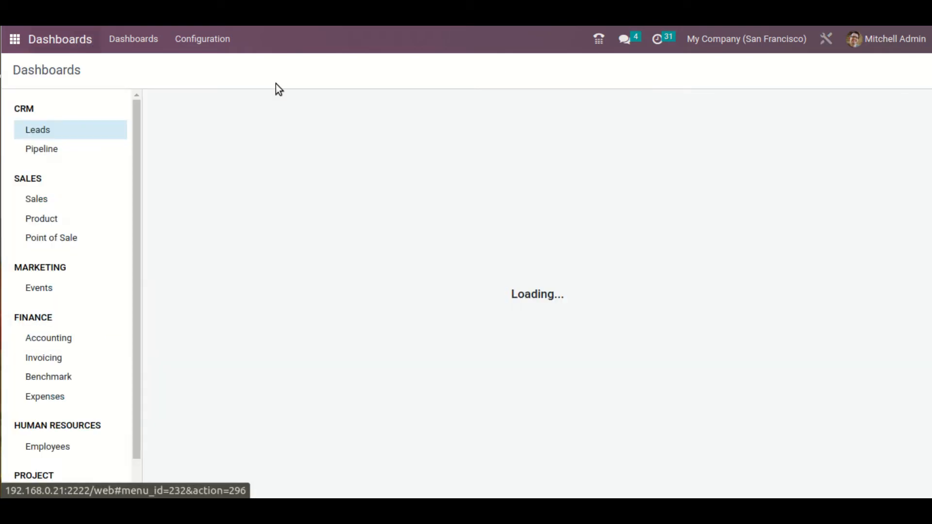
{"action": "left_click", "coordinate": [222, 46]}
{"action": "left_click", "coordinate": [243, 66]}
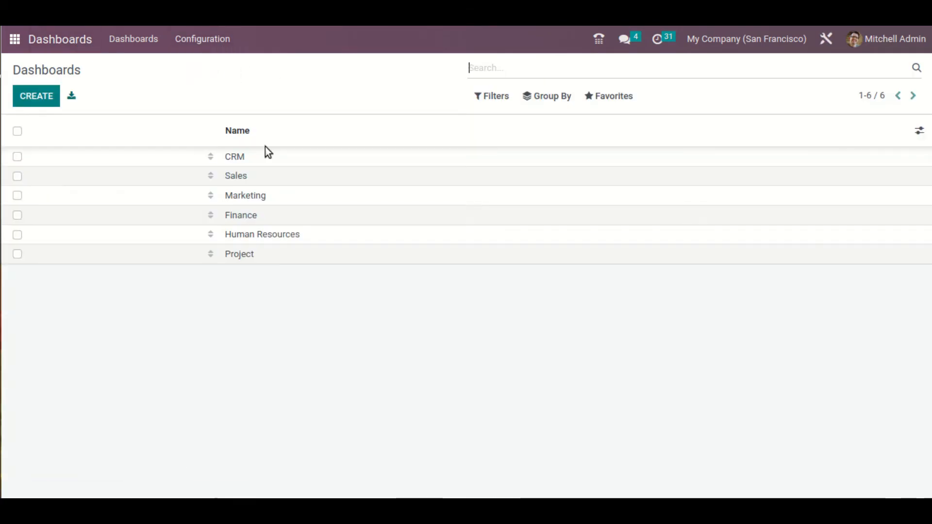
{"action": "left_click", "coordinate": [301, 254]}
{"action": "left_click", "coordinate": [42, 103]}
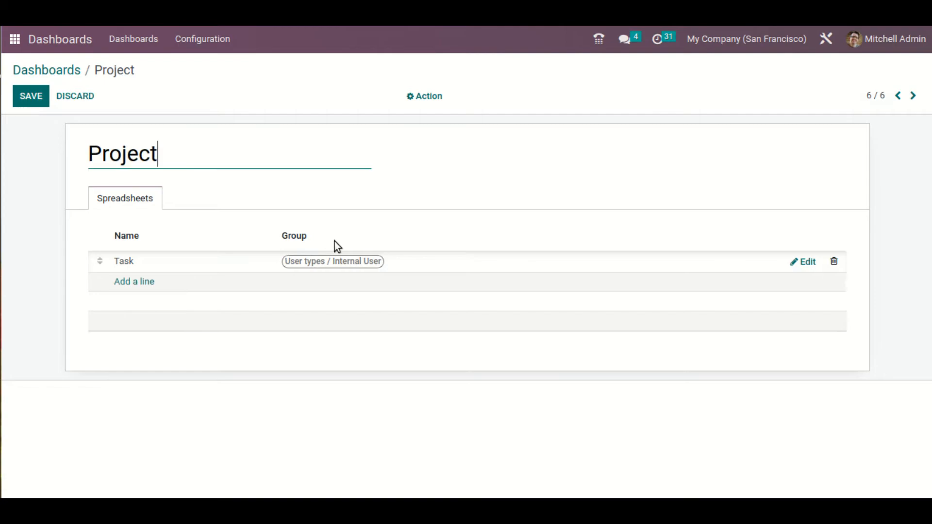
{"action": "left_click", "coordinate": [807, 262]}
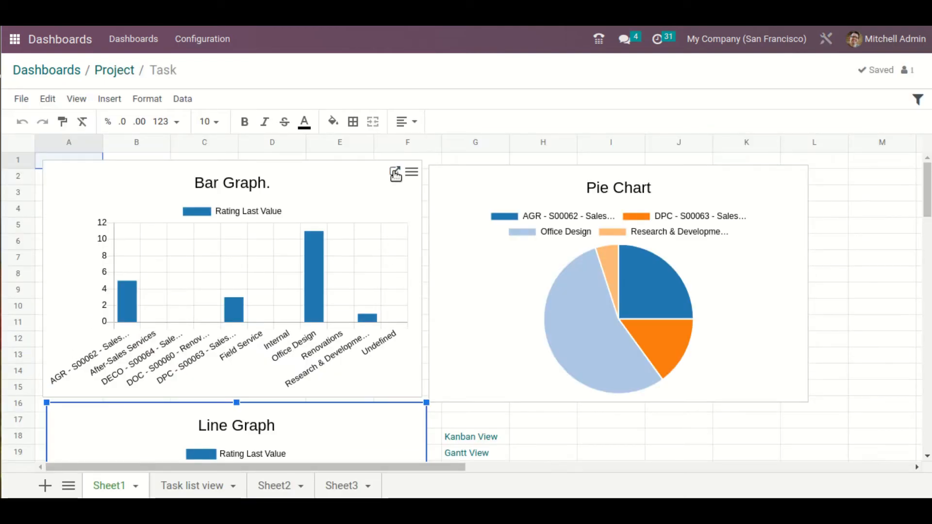
Edit the bar graph's design and set its background color to cyan after trying light pink
{"action": "left_click", "coordinate": [410, 174]}
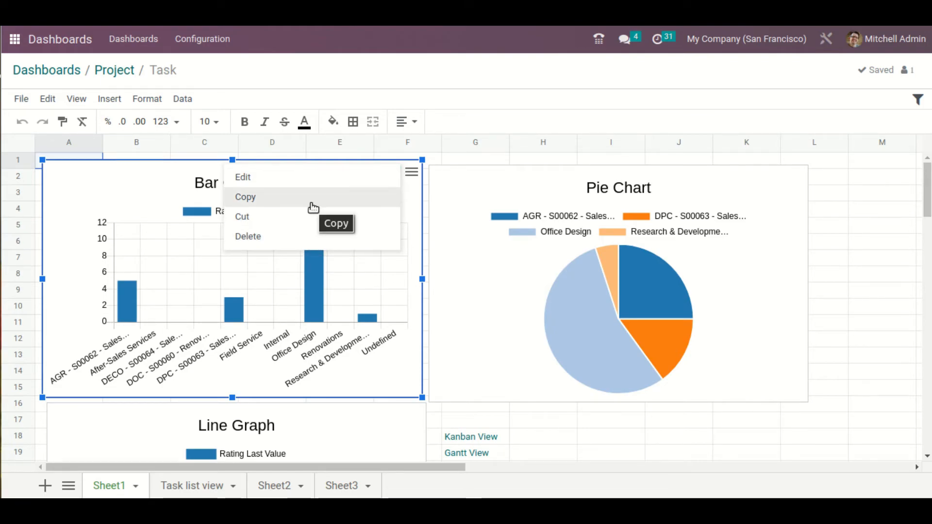
{"action": "left_click", "coordinate": [330, 185]}
{"action": "left_click", "coordinate": [881, 183]}
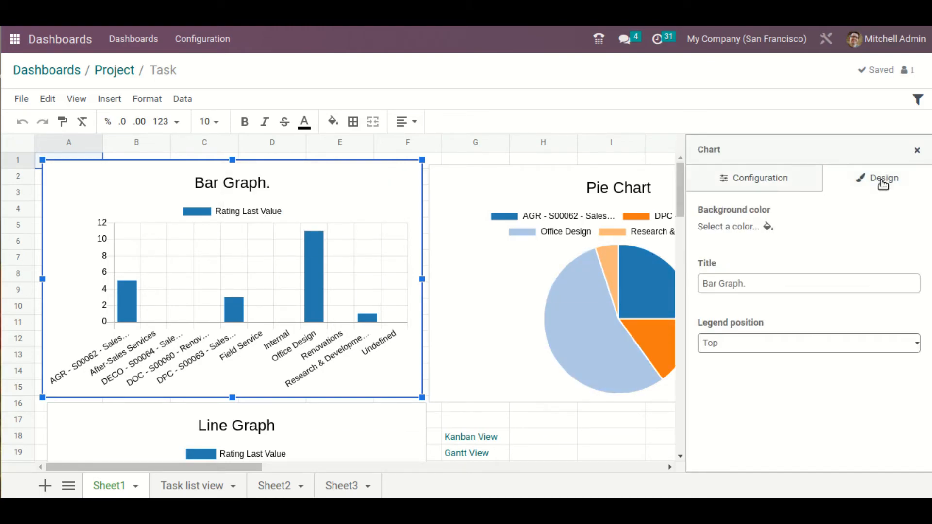
{"action": "left_click", "coordinate": [794, 182]}
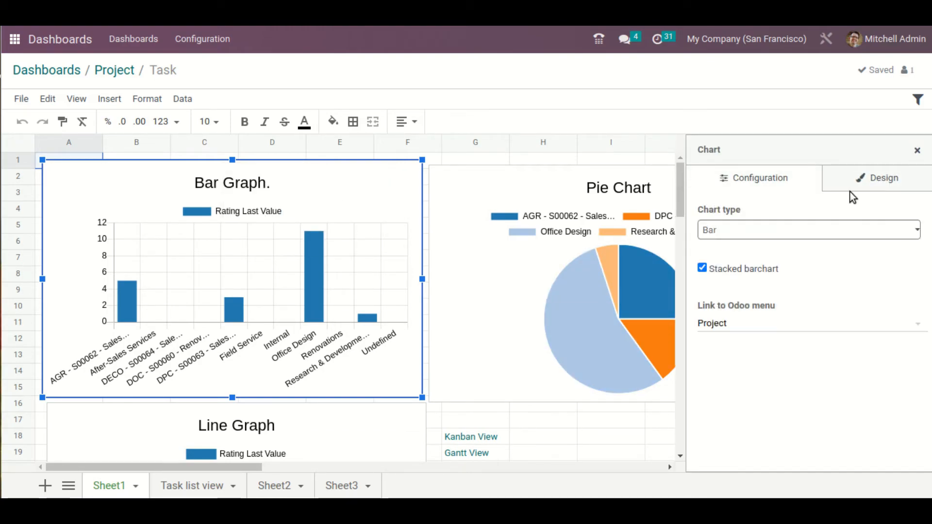
{"action": "left_click", "coordinate": [863, 188]}
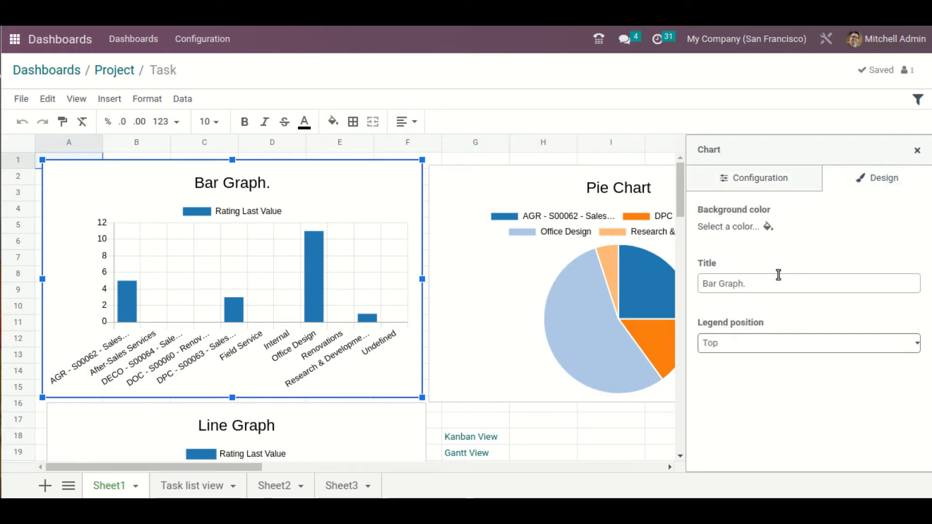
{"action": "left_click", "coordinate": [767, 226]}
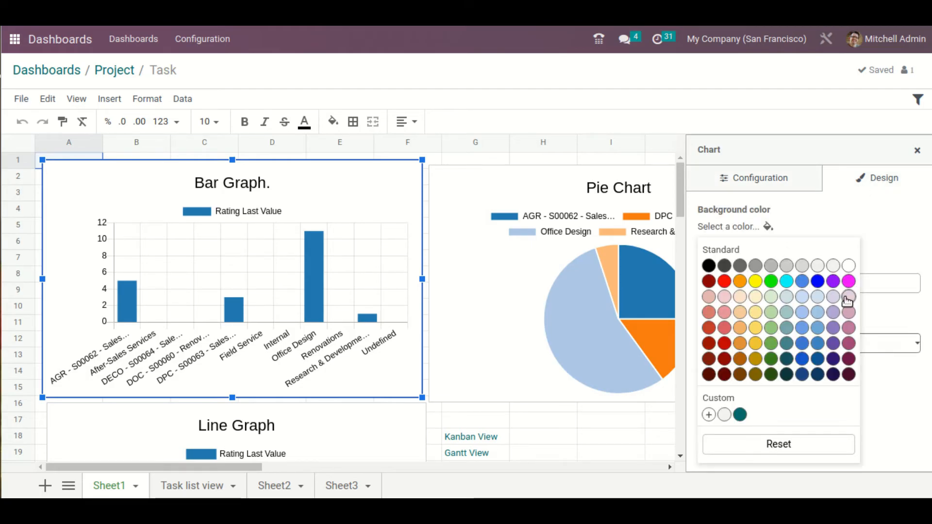
{"action": "left_click", "coordinate": [847, 297]}
{"action": "left_click", "coordinate": [768, 227]}
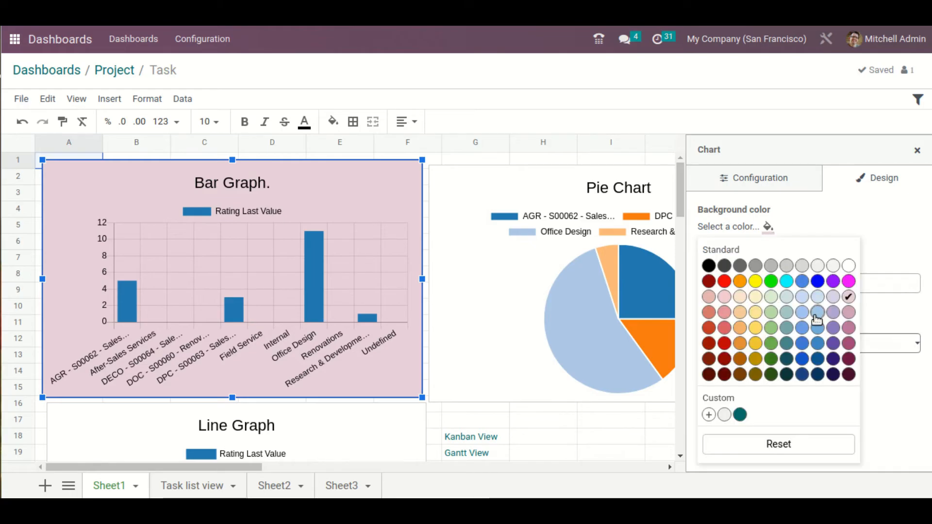
{"action": "left_click", "coordinate": [790, 275]}
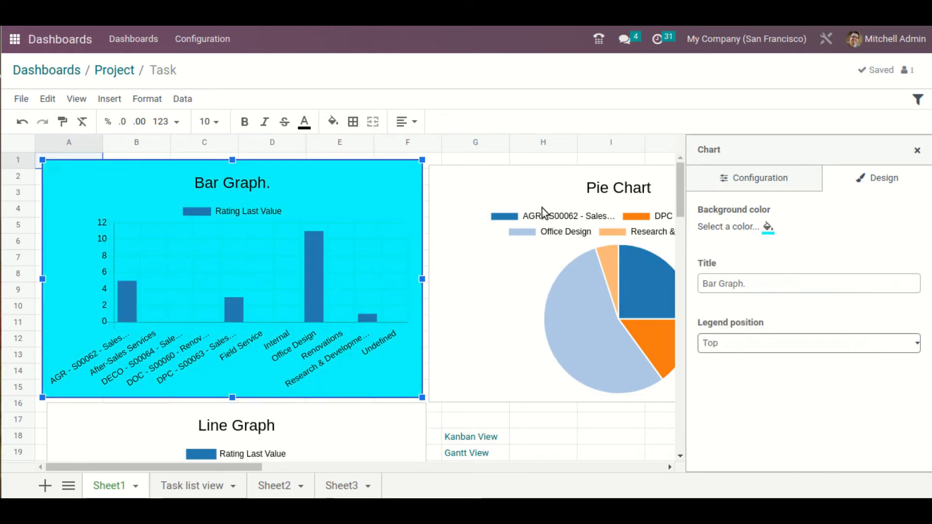
Set the pie chart's background color to light blue and close the chart settings
{"action": "left_click", "coordinate": [604, 206]}
{"action": "left_click", "coordinate": [768, 226]}
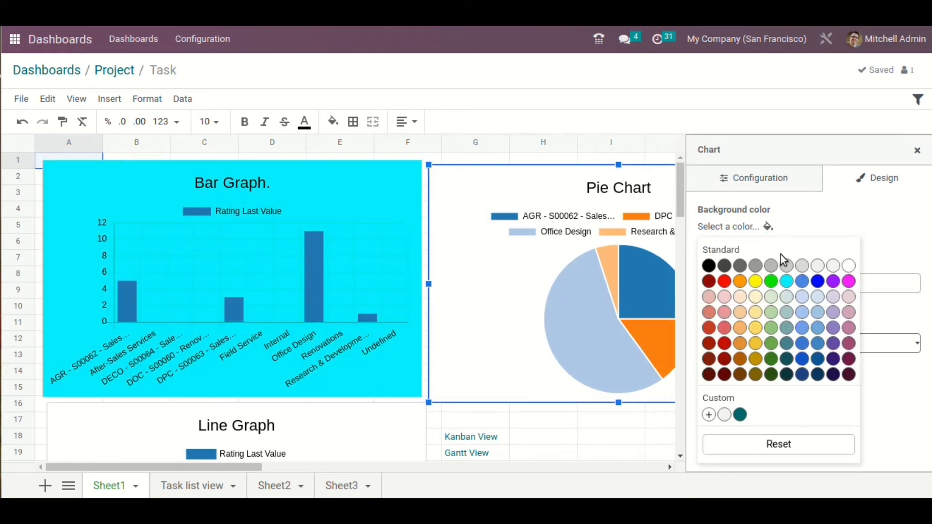
{"action": "left_click", "coordinate": [821, 297]}
{"action": "scroll", "coordinate": [398, 321], "scroll_direction": "down", "scroll_amount": 2}
{"action": "scroll", "coordinate": [531, 322], "scroll_direction": "up", "scroll_amount": 2}
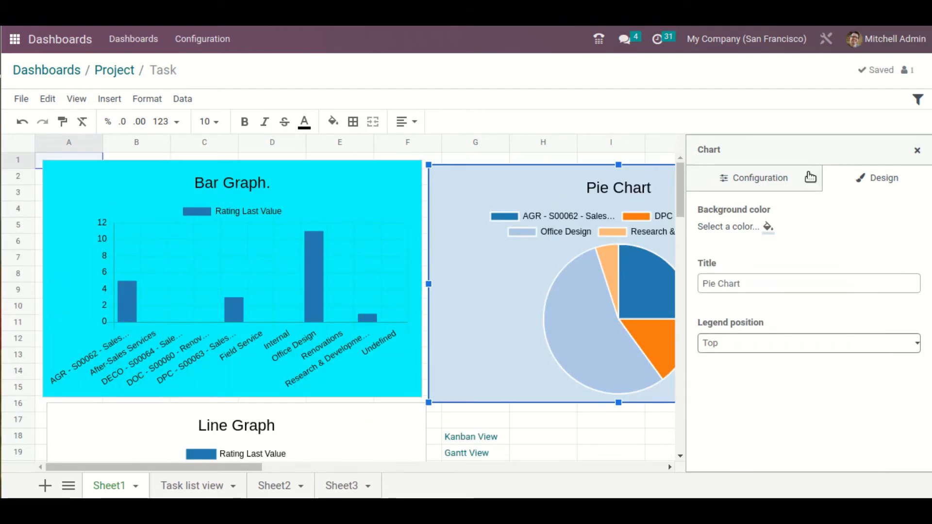
{"action": "left_click", "coordinate": [917, 150]}
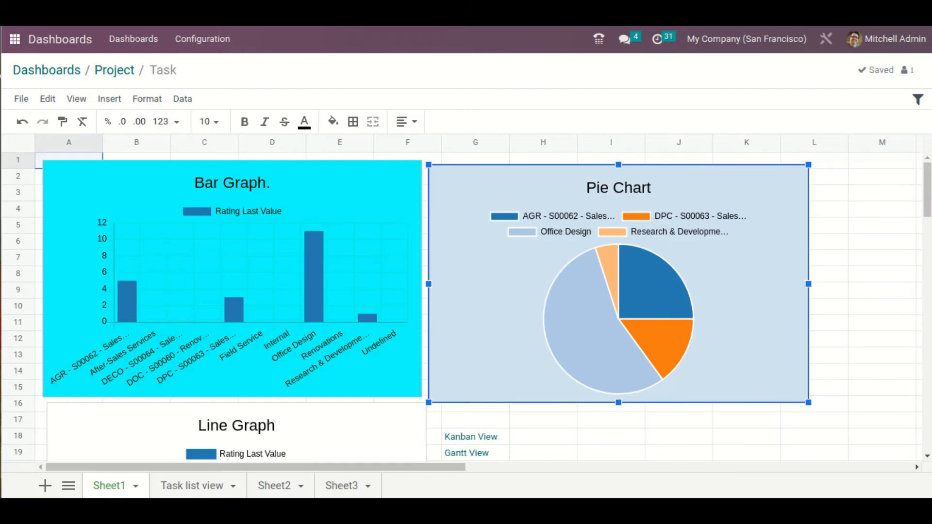
Leave the spreadsheet editor and review the charts and task list on the published Project Task dashboard
{"action": "left_click", "coordinate": [120, 72]}
{"action": "left_click", "coordinate": [72, 69]}
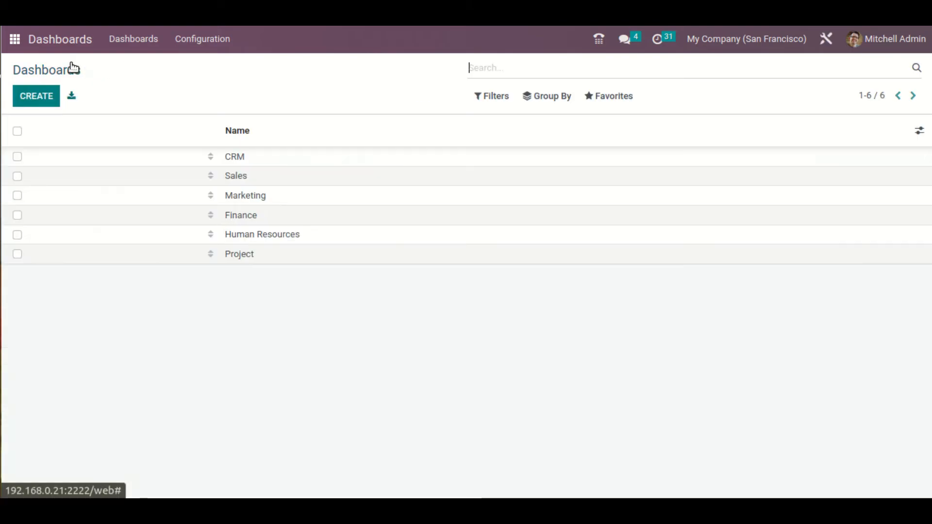
{"action": "left_click", "coordinate": [123, 46]}
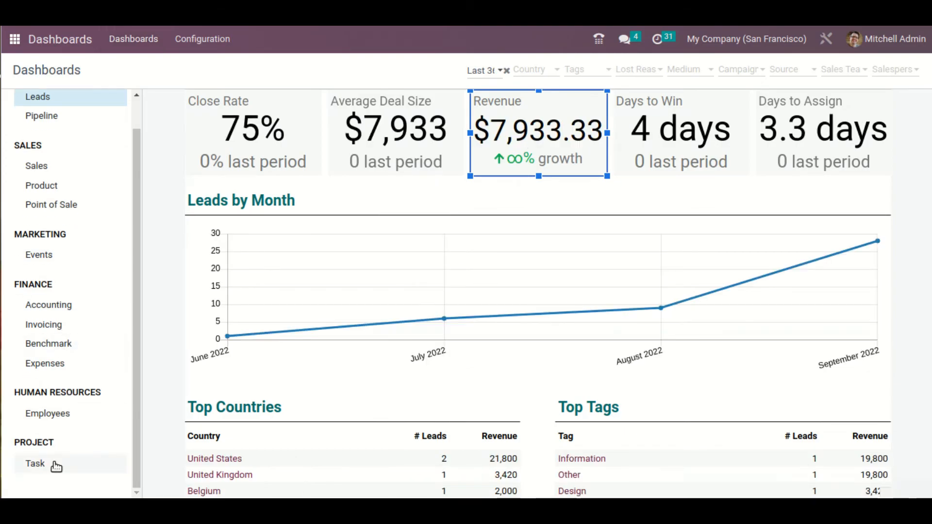
{"action": "left_click", "coordinate": [52, 465]}
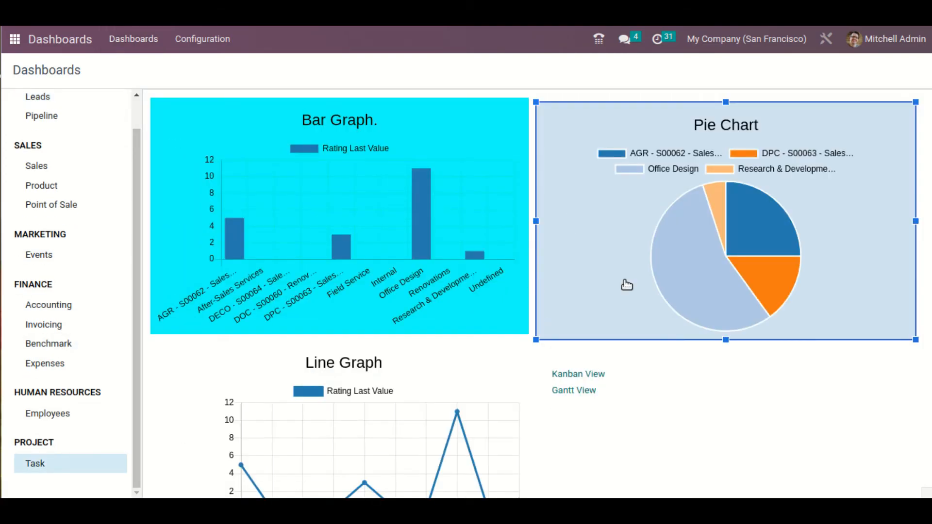
{"action": "scroll", "coordinate": [695, 298], "scroll_direction": "down", "scroll_amount": 7}
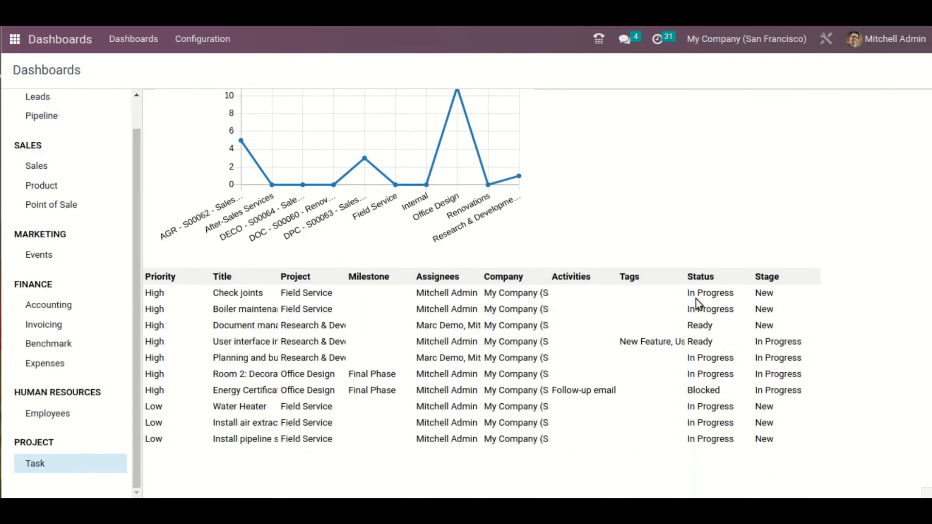
{"action": "scroll", "coordinate": [695, 299], "scroll_direction": "up", "scroll_amount": 7}
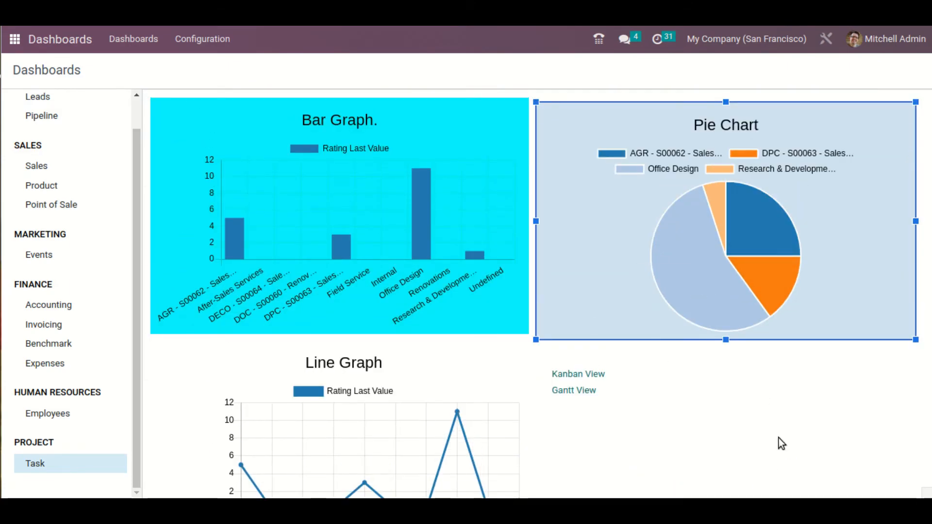
View the CRM Leads dashboard and the Finance Expenses dashboard
{"action": "scroll", "coordinate": [117, 304], "scroll_direction": "up", "scroll_amount": 1}
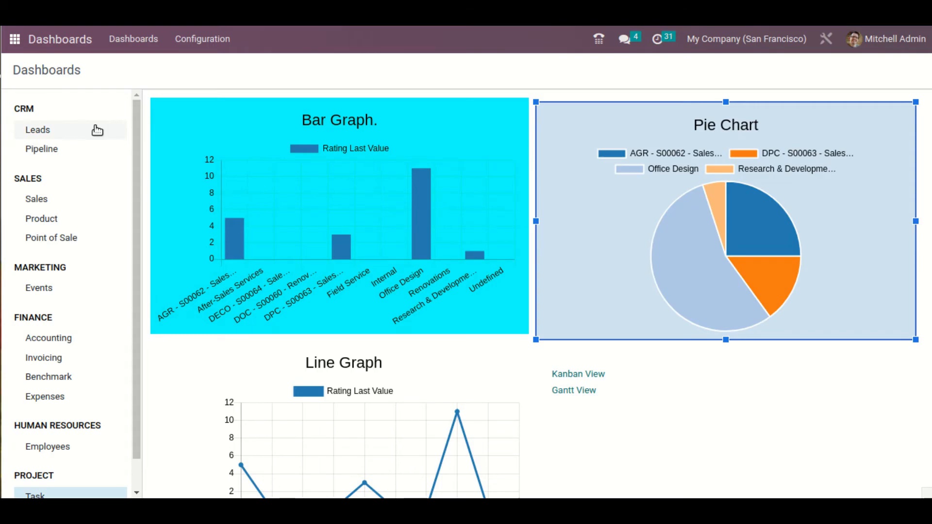
{"action": "left_click", "coordinate": [97, 131]}
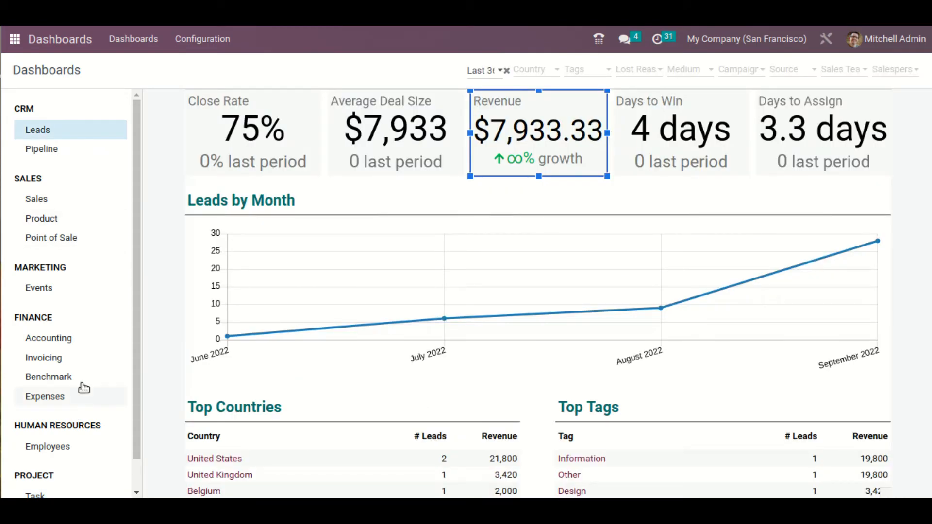
{"action": "left_click", "coordinate": [32, 394]}
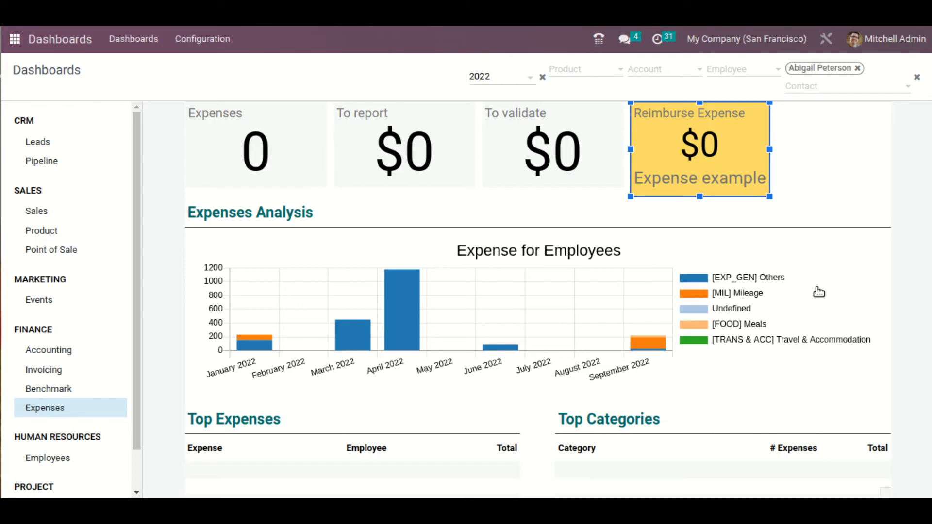
{"action": "scroll", "coordinate": [49, 463], "scroll_direction": "down", "scroll_amount": 1}
{"action": "scroll", "coordinate": [54, 466], "scroll_direction": "up", "scroll_amount": 1}
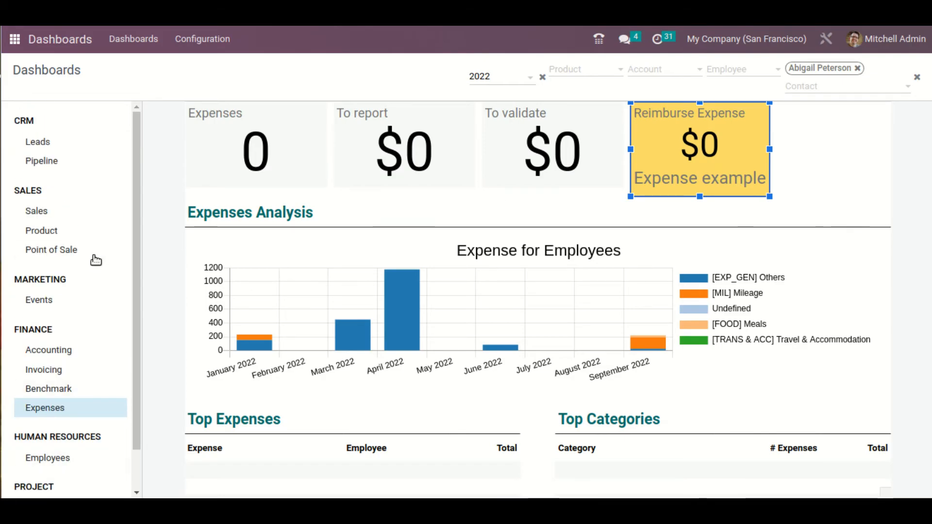
Filter the CRM Leads dashboard by the country United States
{"action": "left_click", "coordinate": [104, 147]}
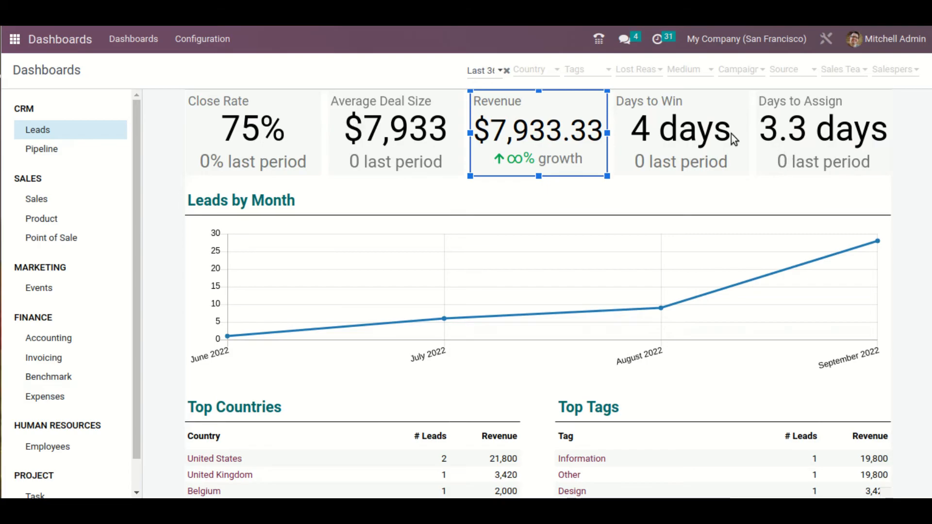
{"action": "left_click", "coordinate": [533, 73]}
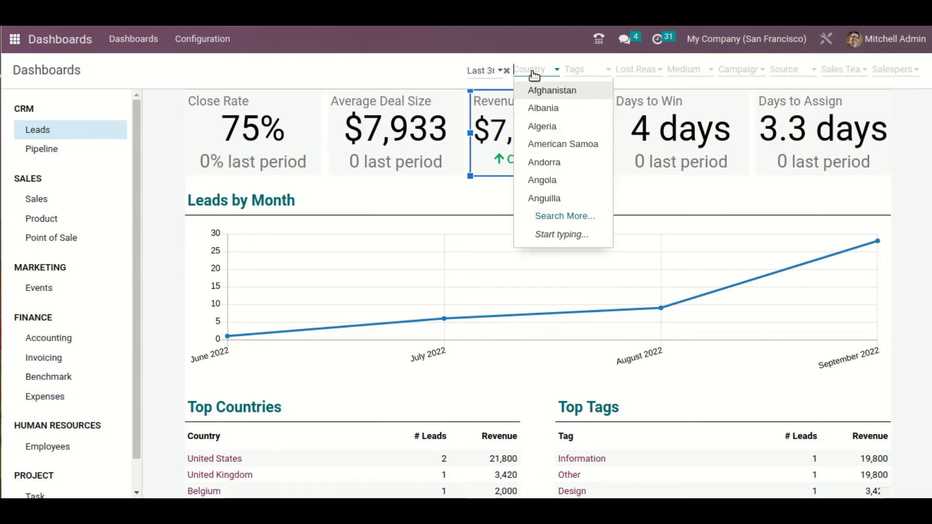
{"action": "type", "text": "united"}
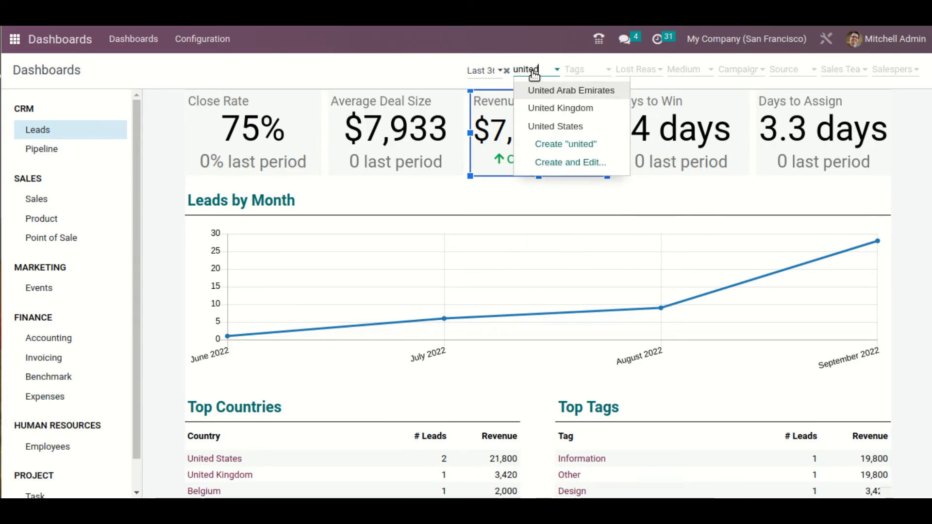
{"action": "key", "text": "Down"}
{"action": "key", "text": "Down"}
{"action": "key", "text": "Return"}
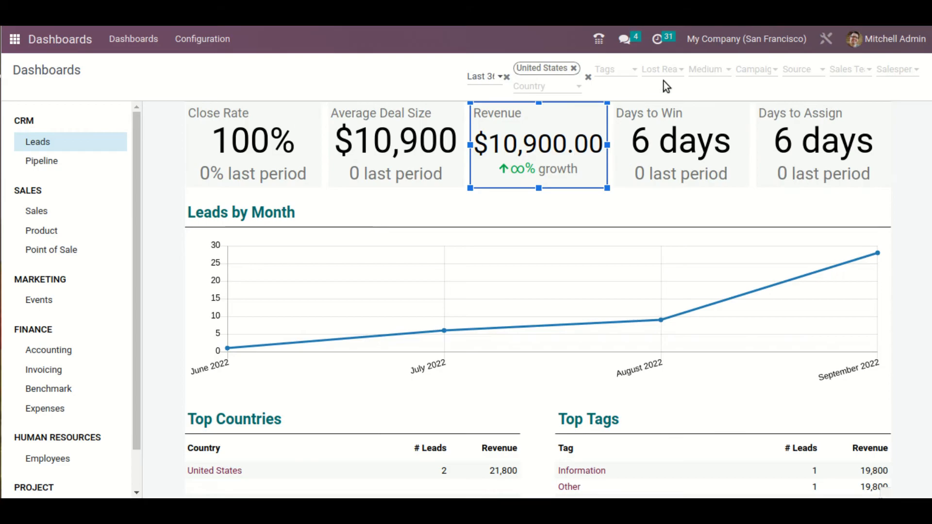
Remove the United States country filter from the CRM Leads dashboard and set its period to Last 7 Days
{"action": "left_click", "coordinate": [574, 69]}
{"action": "left_click", "coordinate": [494, 72]}
{"action": "left_click", "coordinate": [506, 97]}
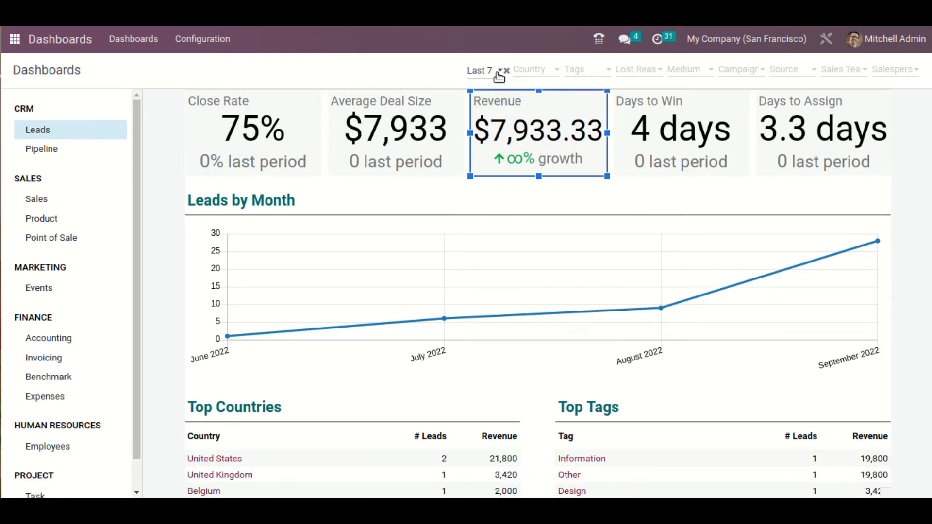
Switch the Leads dashboard period to Last 30 Days and clear the period filter
{"action": "left_click", "coordinate": [487, 71]}
{"action": "left_click", "coordinate": [500, 109]}
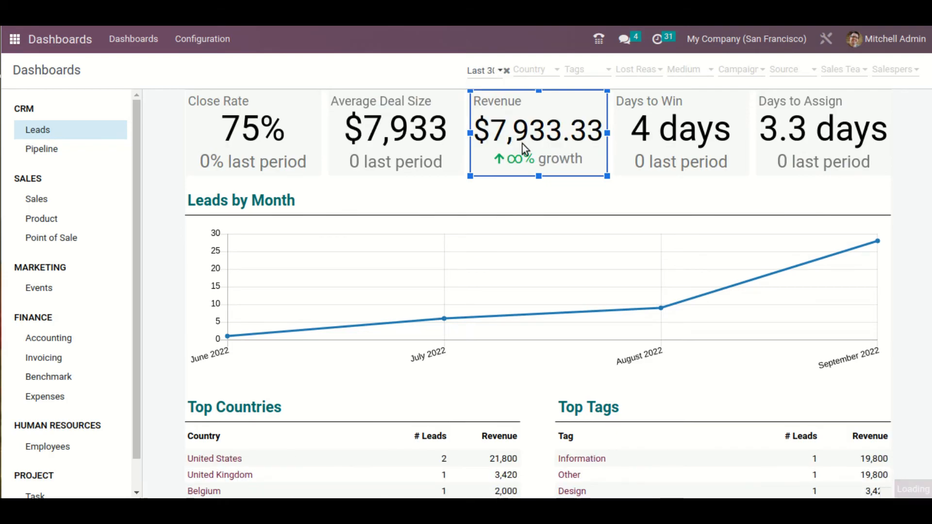
{"action": "left_click", "coordinate": [505, 71]}
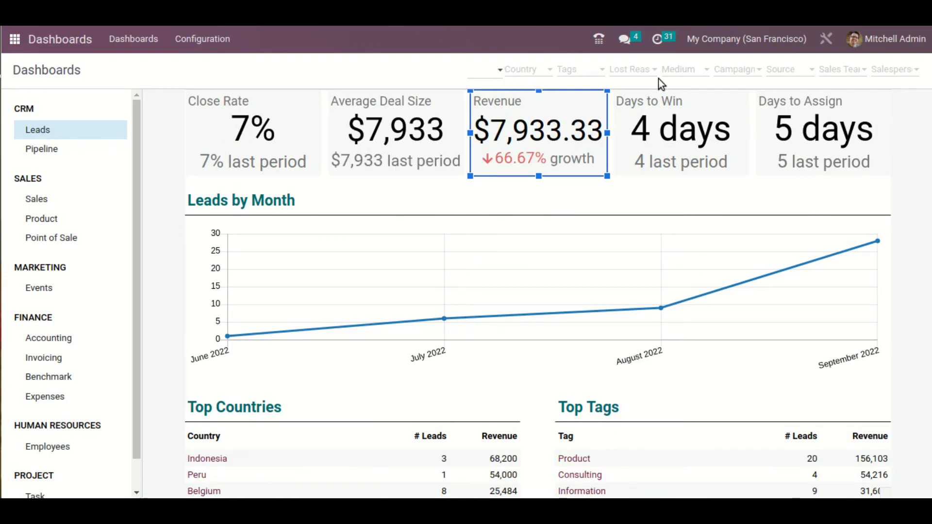
Check the options of the other Leads filters, filter by the sales team Sales, and remove that filter
{"action": "left_click", "coordinate": [639, 71]}
{"action": "left_click", "coordinate": [662, 72]}
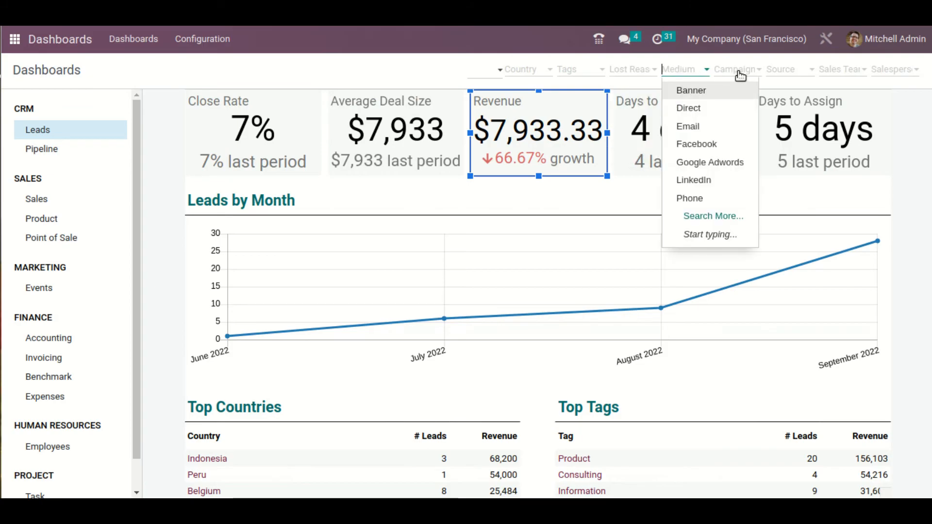
{"action": "left_click", "coordinate": [778, 73]}
{"action": "left_click", "coordinate": [833, 69]}
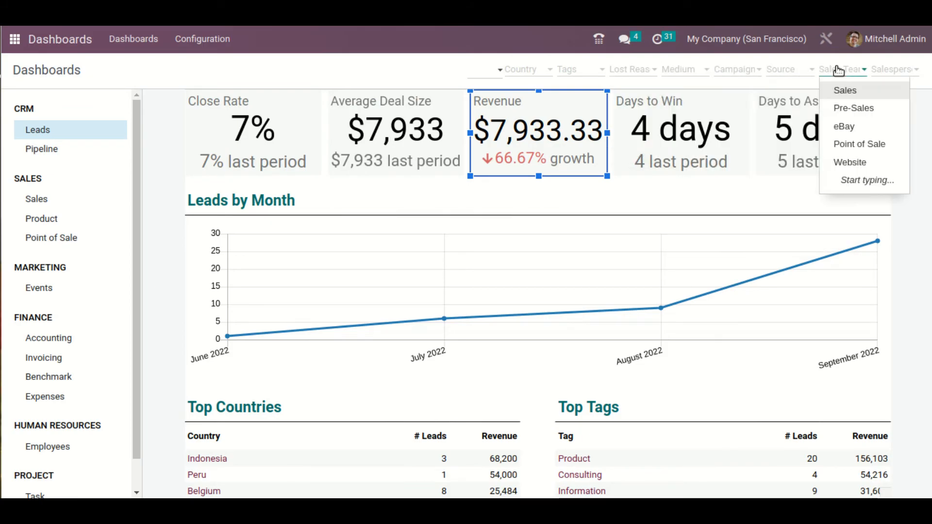
{"action": "left_click", "coordinate": [863, 92]}
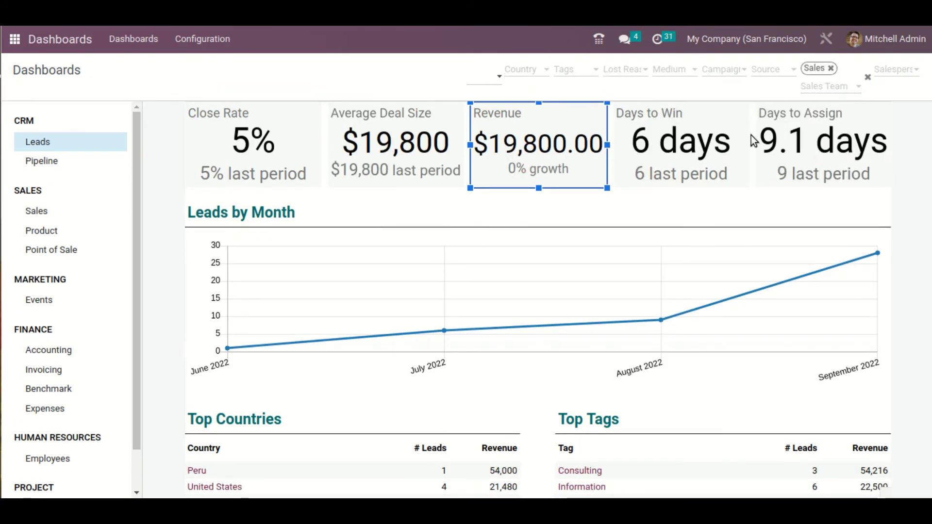
{"action": "left_click", "coordinate": [832, 68]}
Filter the Leads dashboard by a salesperson and remove that filter
{"action": "left_click", "coordinate": [873, 70]}
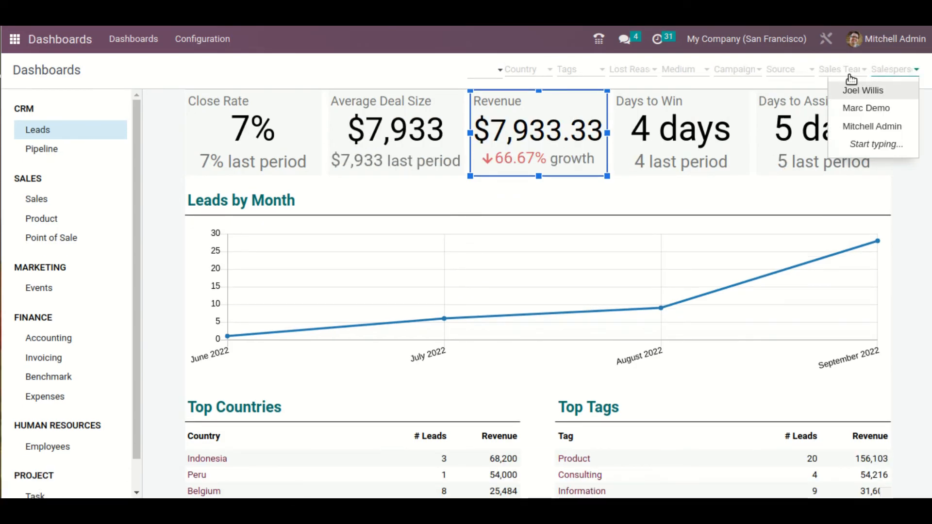
{"action": "left_click", "coordinate": [873, 108]}
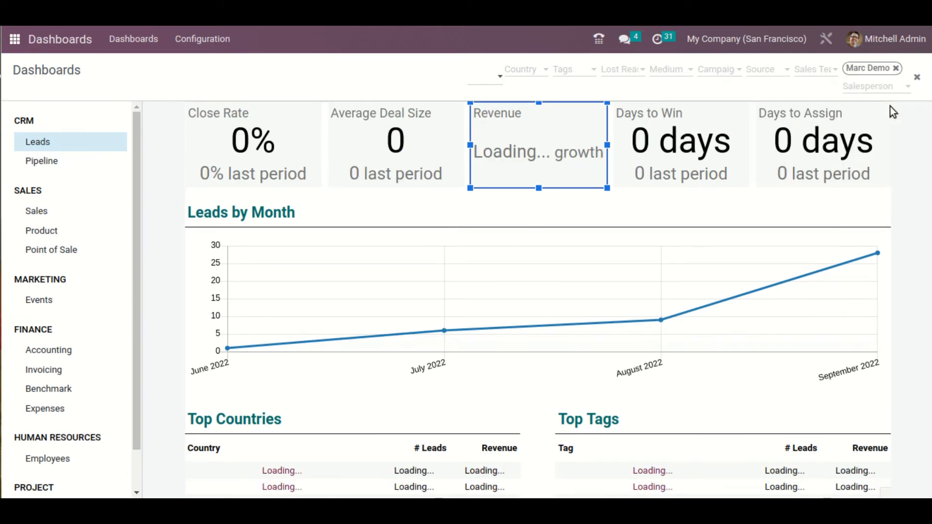
{"action": "left_click", "coordinate": [896, 68]}
Review the remaining Leads lists and view the Pipeline, Sales, Product and Point of Sale dashboards
{"action": "scroll", "coordinate": [665, 270], "scroll_direction": "down", "scroll_amount": 5}
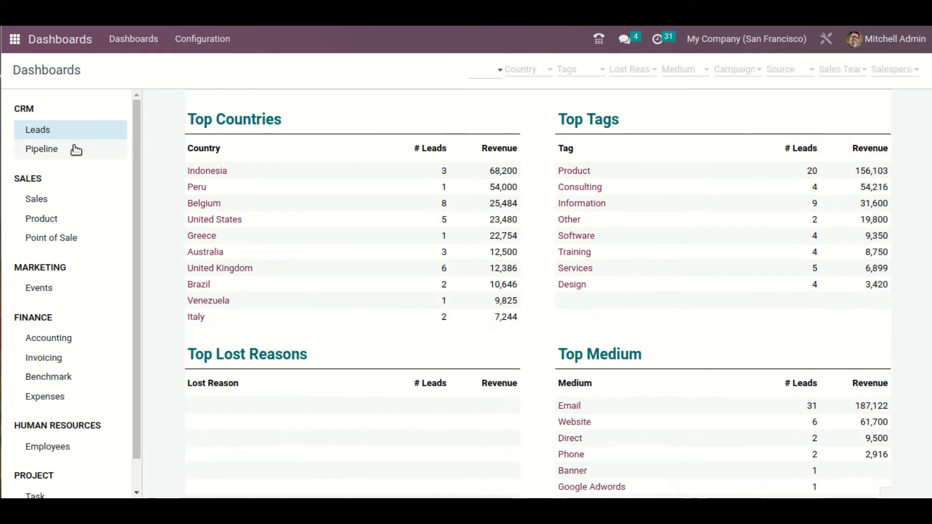
{"action": "left_click", "coordinate": [75, 149]}
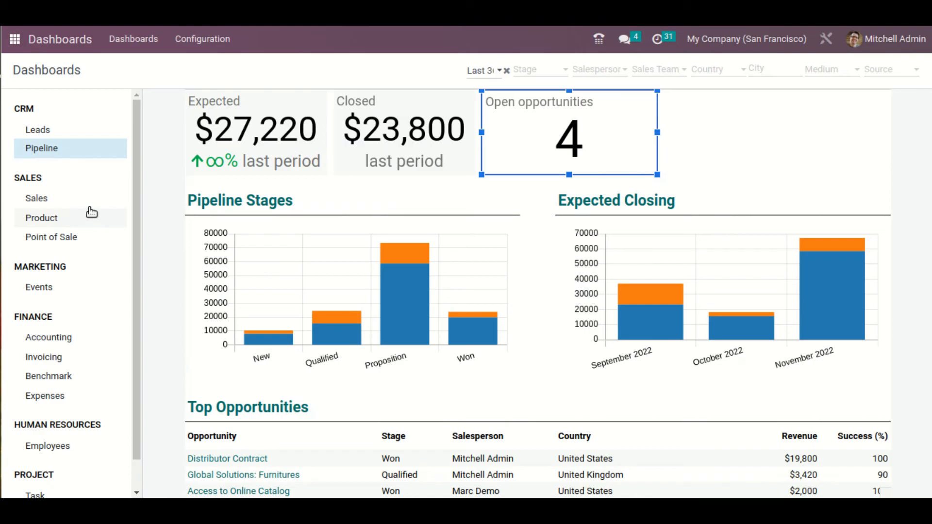
{"action": "left_click", "coordinate": [91, 212]}
{"action": "left_click", "coordinate": [91, 207]}
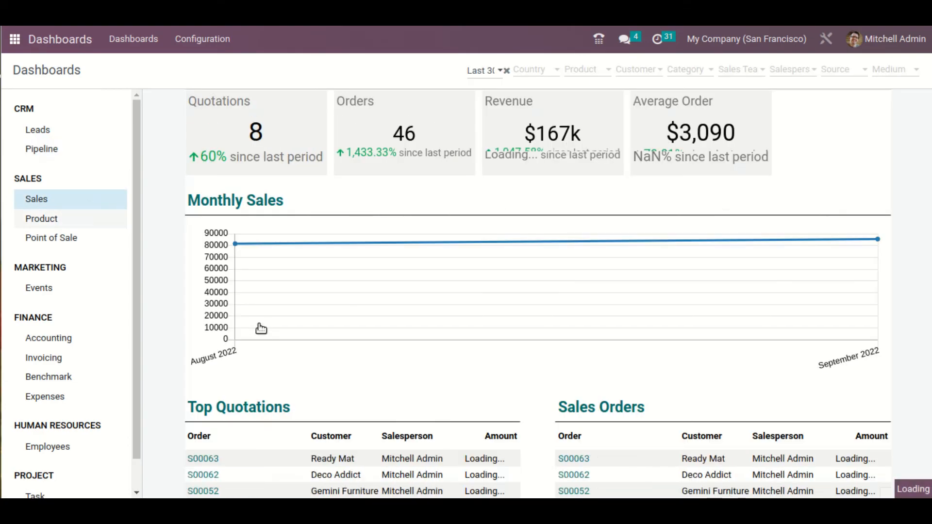
{"action": "left_click", "coordinate": [87, 227]}
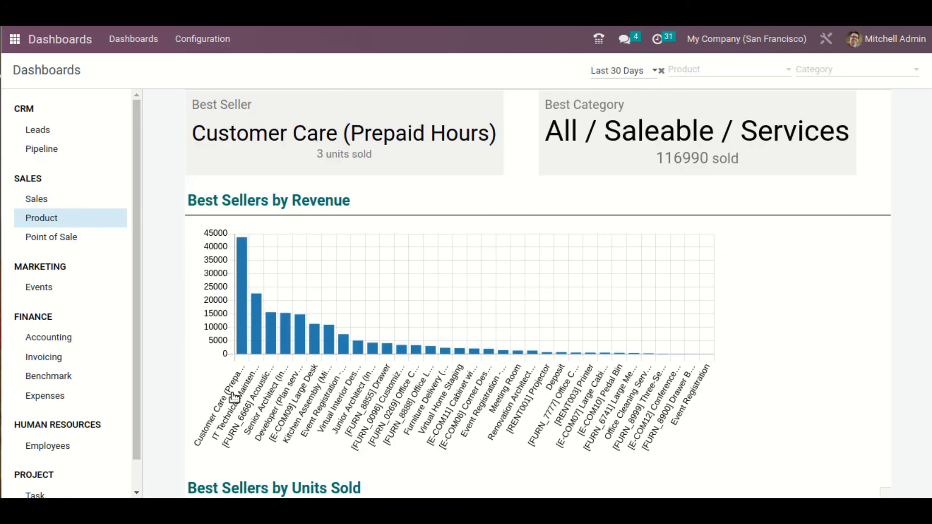
{"action": "left_click", "coordinate": [99, 237]}
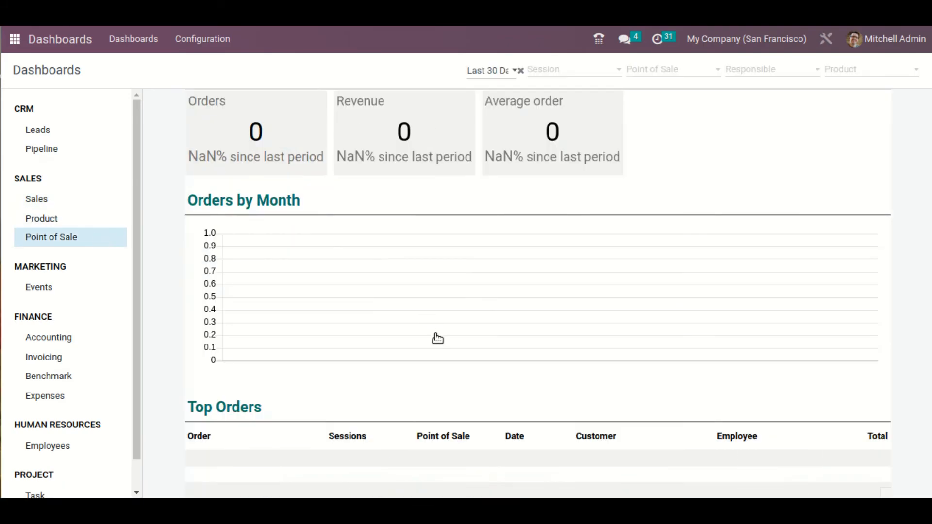
View the marketing Events dashboard and the Accounting, Invoicing and Benchmark finance dashboards
{"action": "left_click", "coordinate": [99, 288]}
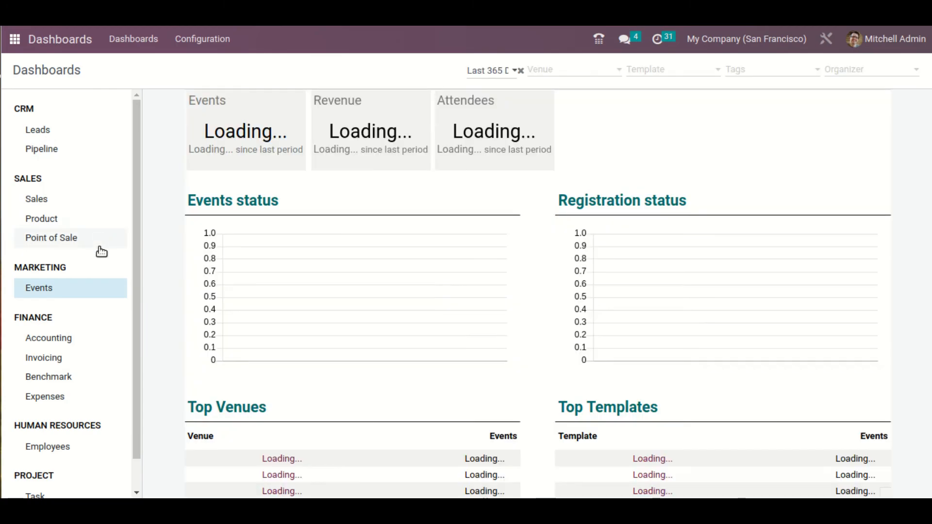
{"action": "left_click", "coordinate": [97, 344]}
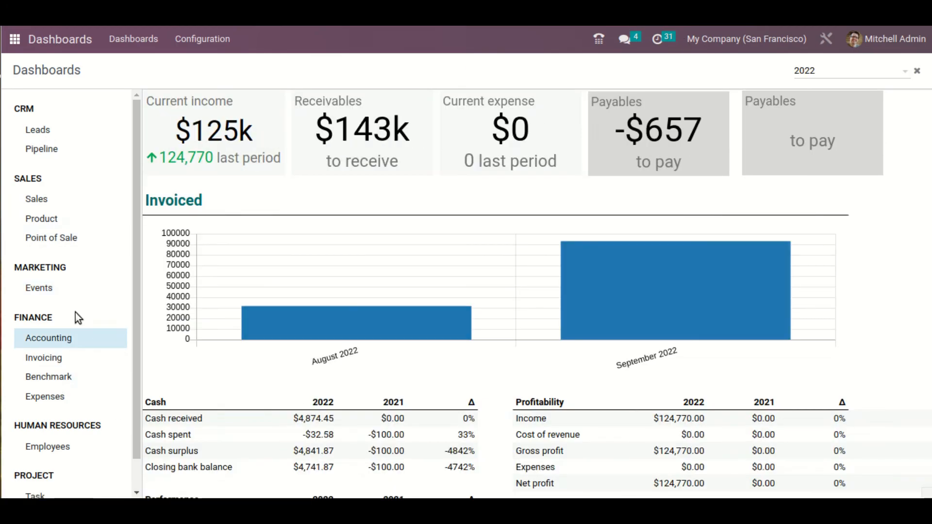
{"action": "left_click", "coordinate": [97, 358]}
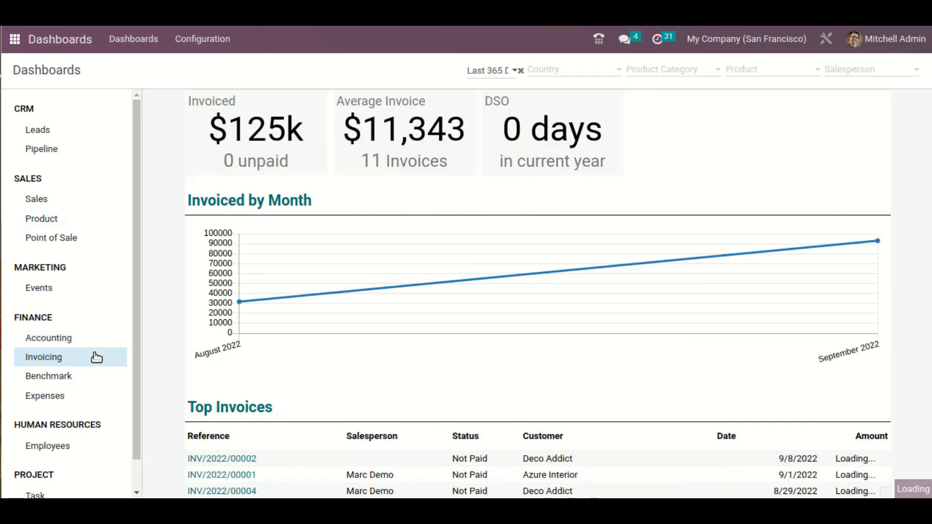
{"action": "left_click", "coordinate": [89, 379]}
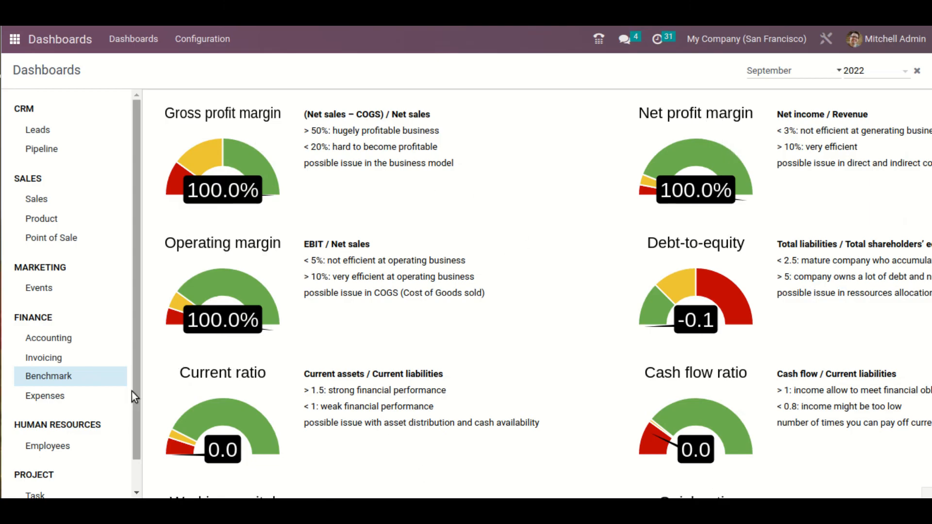
Open the Expenses dashboard, remove its contact filter, and review its charts and lists
{"action": "left_click", "coordinate": [89, 395]}
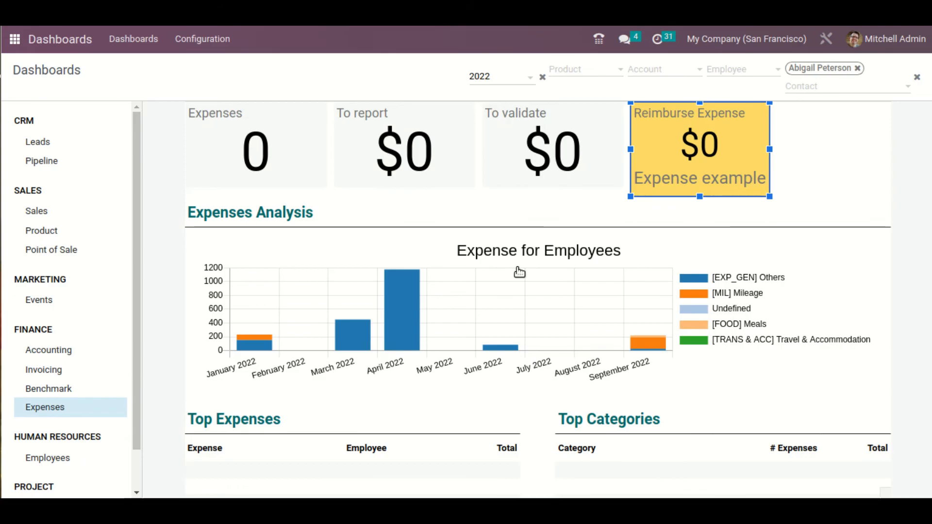
{"action": "left_click", "coordinate": [857, 68]}
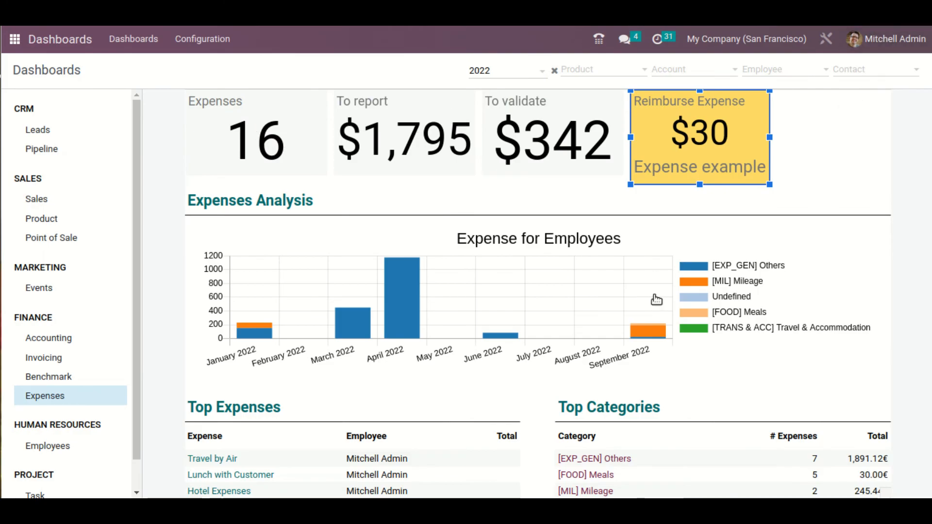
{"action": "scroll", "coordinate": [660, 301], "scroll_direction": "down", "scroll_amount": 7}
{"action": "scroll", "coordinate": [664, 304], "scroll_direction": "up", "scroll_amount": 7}
Review the Human Resources Employees dashboard and inspect its period filter options without changing the period
{"action": "left_click", "coordinate": [88, 447]}
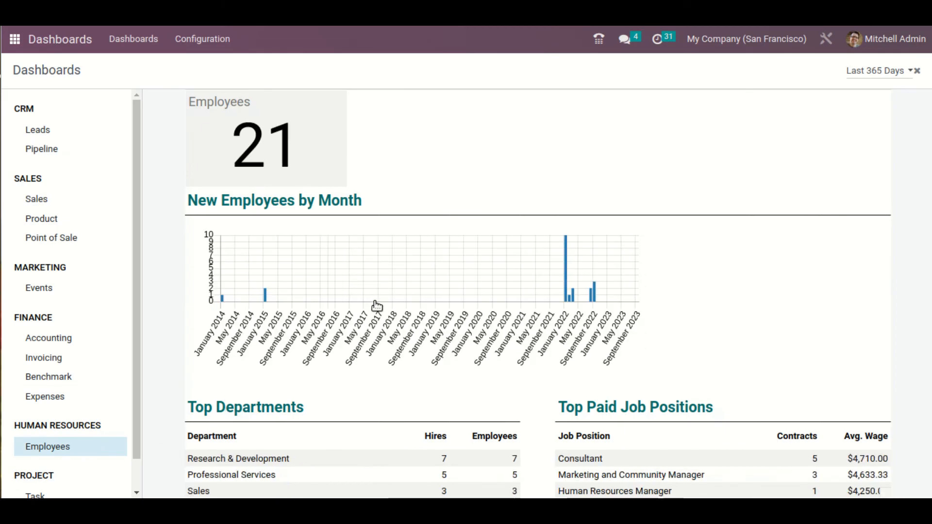
{"action": "scroll", "coordinate": [371, 362], "scroll_direction": "down", "scroll_amount": 3}
{"action": "scroll", "coordinate": [473, 392], "scroll_direction": "up", "scroll_amount": 3}
{"action": "scroll", "coordinate": [474, 389], "scroll_direction": "down", "scroll_amount": 3}
{"action": "scroll", "coordinate": [407, 282], "scroll_direction": "up", "scroll_amount": 3}
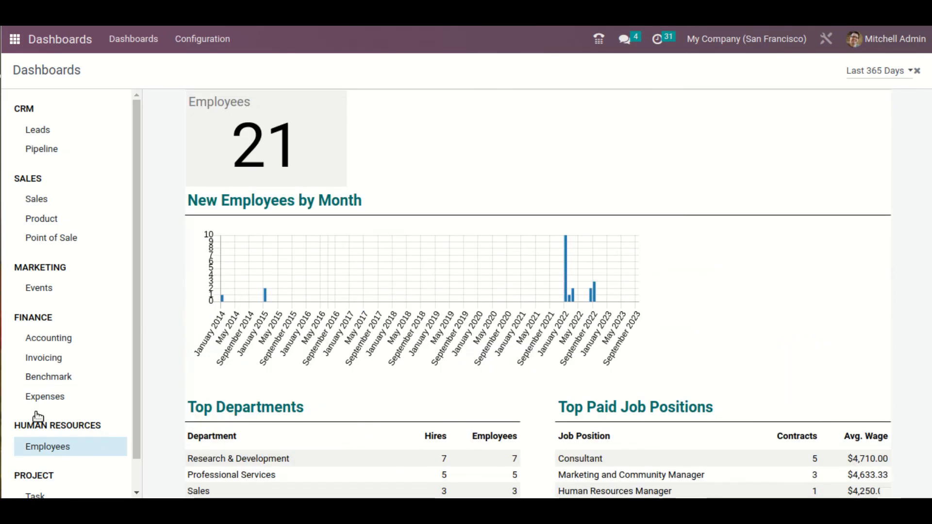
{"action": "left_click", "coordinate": [887, 69]}
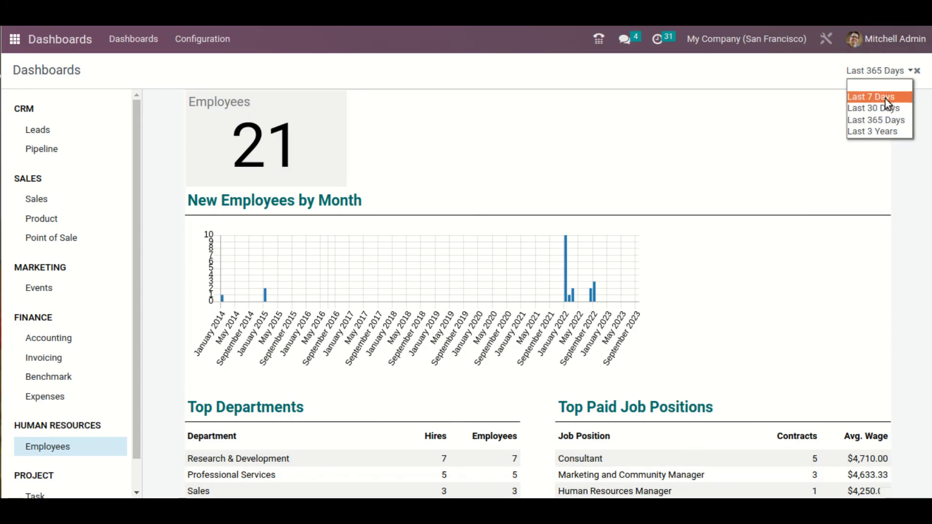
{"action": "left_click", "coordinate": [700, 161]}
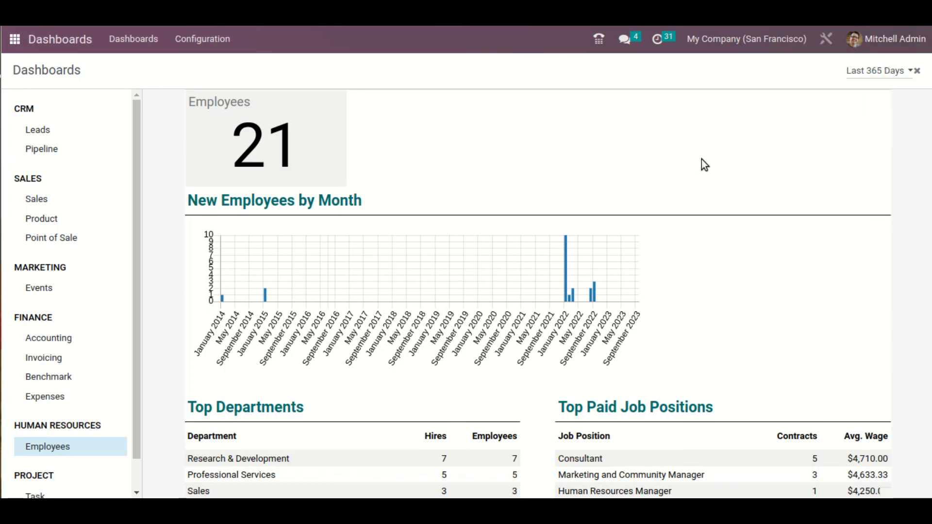
Review the charts, view links and task list on the Project Task dashboard
{"action": "scroll", "coordinate": [70, 459], "scroll_direction": "down", "scroll_amount": 1}
{"action": "left_click", "coordinate": [75, 465]}
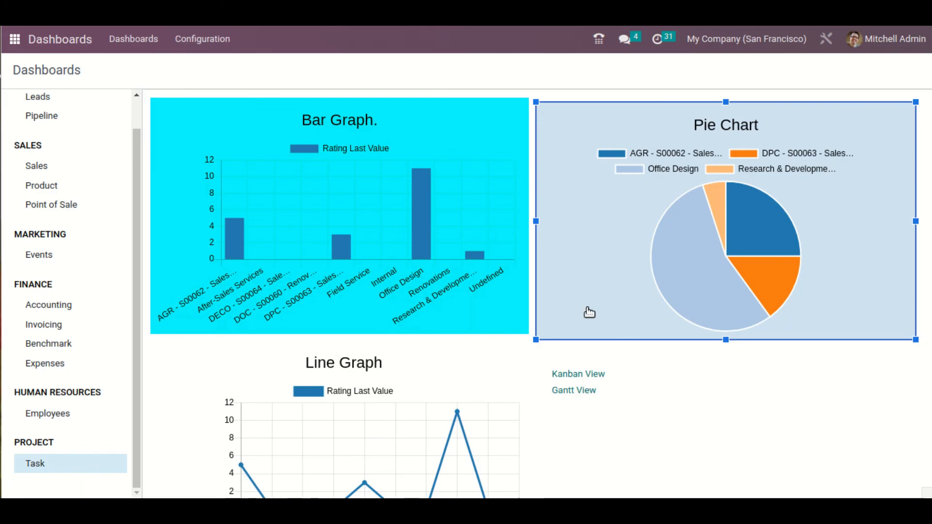
{"action": "scroll", "coordinate": [570, 165], "scroll_direction": "down", "scroll_amount": 2}
{"action": "scroll", "coordinate": [564, 174], "scroll_direction": "down", "scroll_amount": 12}
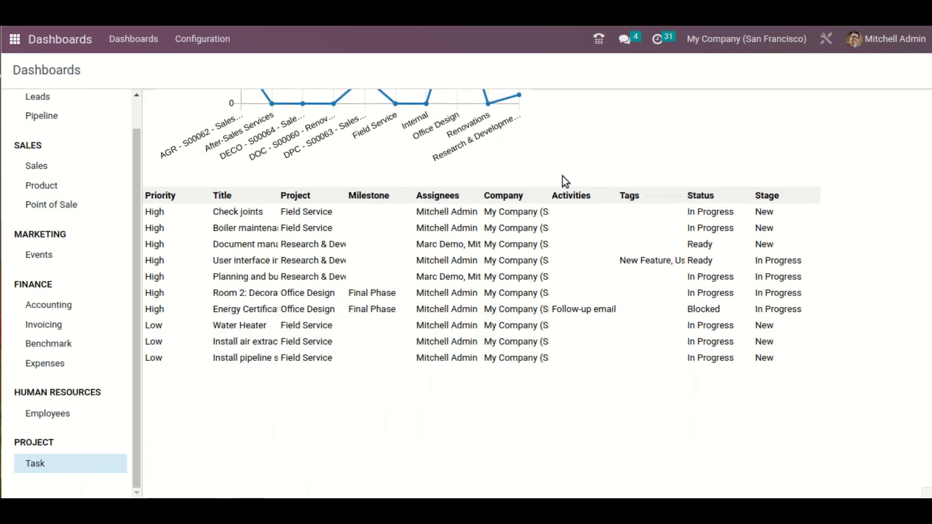
{"action": "scroll", "coordinate": [603, 313], "scroll_direction": "up", "scroll_amount": 12}
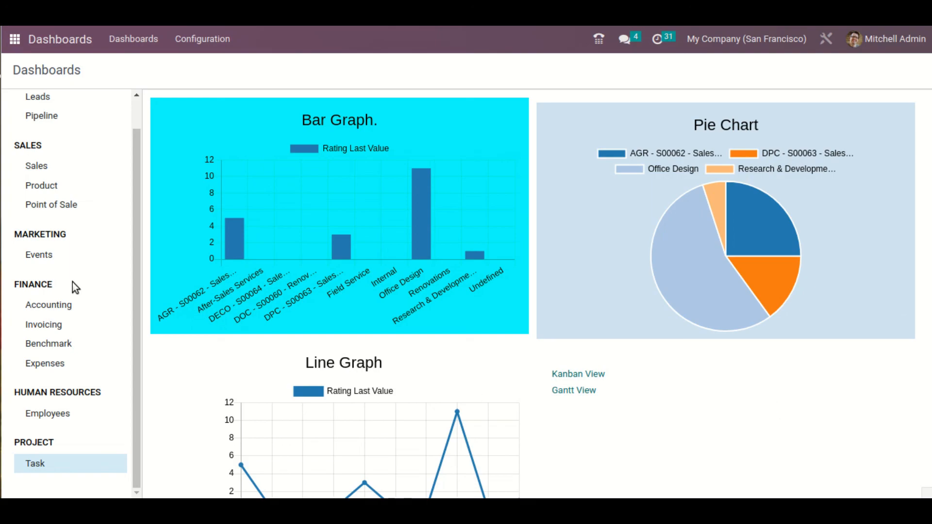
{"action": "scroll", "coordinate": [103, 245], "scroll_direction": "up", "scroll_amount": 2}
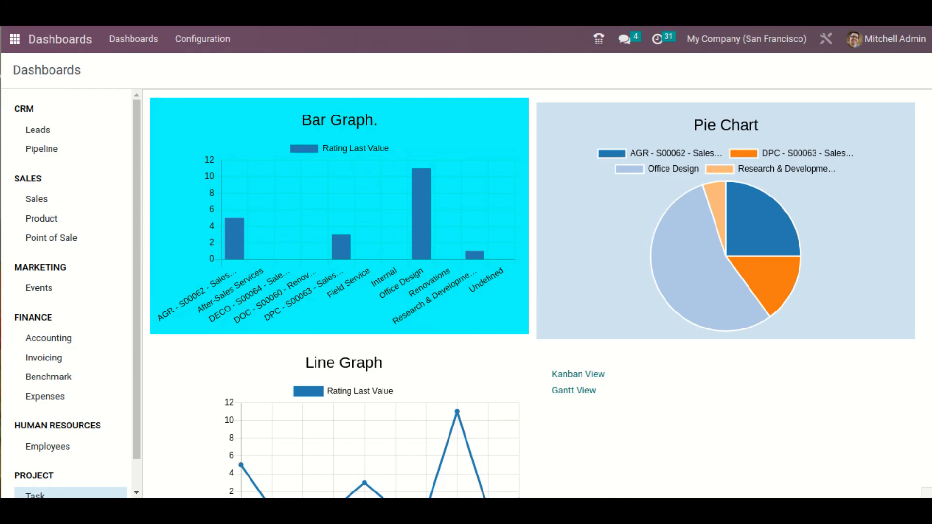